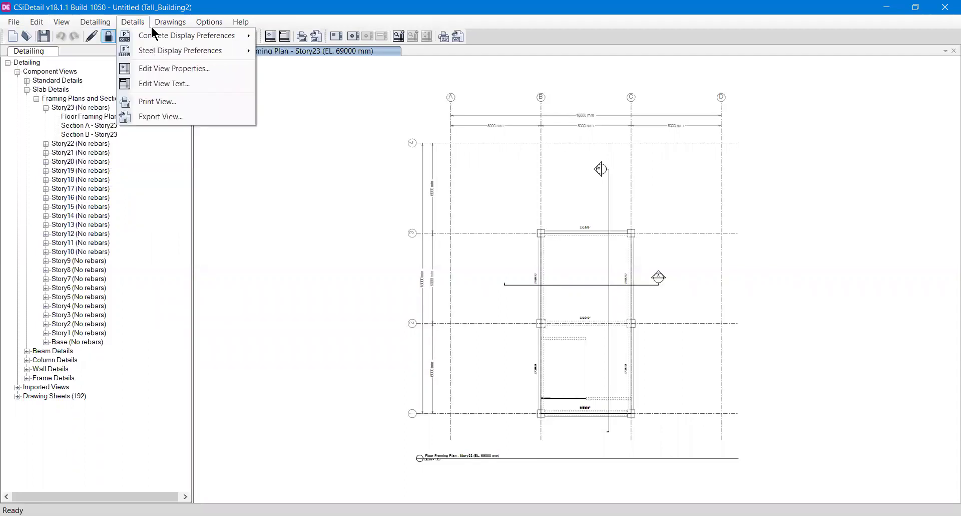
Browse the menus for drawing generation settings, then close them without choosing a command
{"action": "left_click", "coordinate": [96, 24]}
{"action": "left_click", "coordinate": [133, 24]}
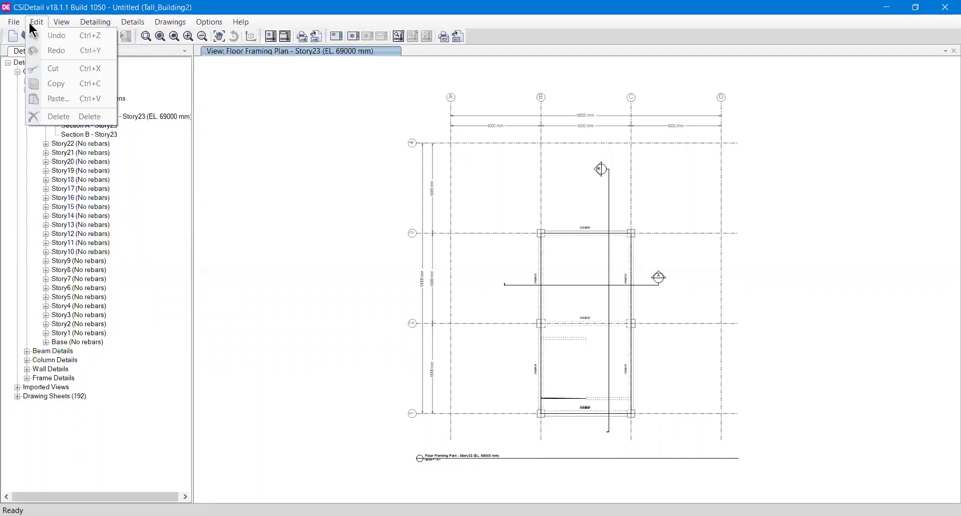
{"action": "mouse_move", "coordinate": [87, 25]}
{"action": "mouse_move", "coordinate": [184, 29]}
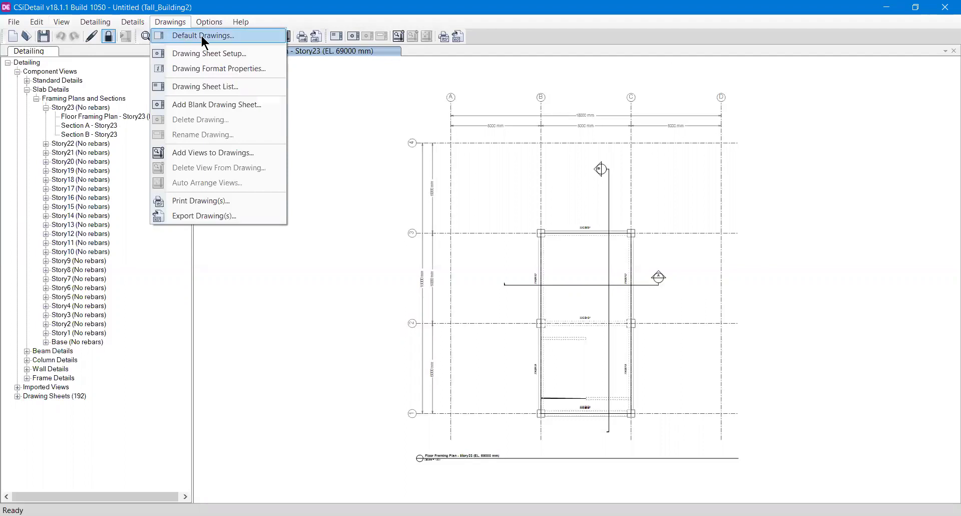
{"action": "left_click", "coordinate": [220, 7]}
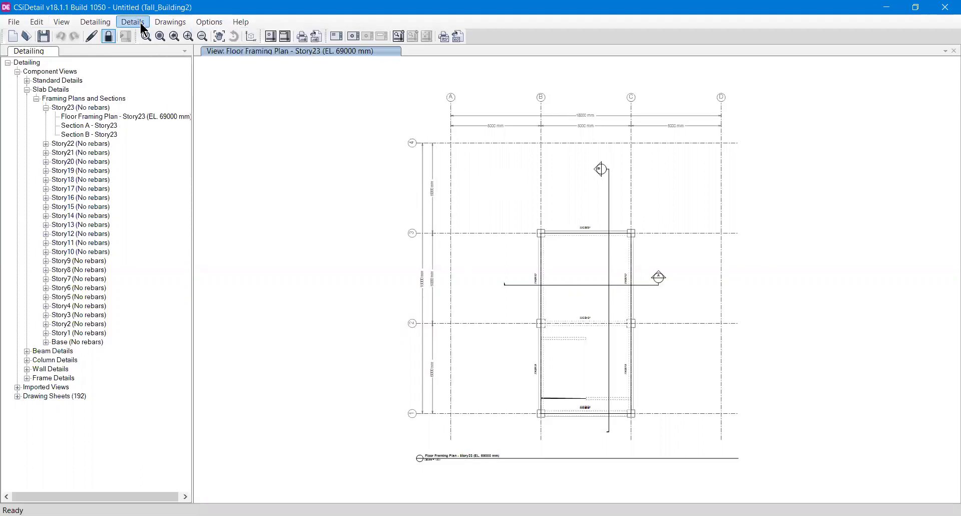
In Default Drawings, untick Slab Framing Plans, Slab Reinforcement Plans and Slab Sections
{"action": "left_click", "coordinate": [171, 23]}
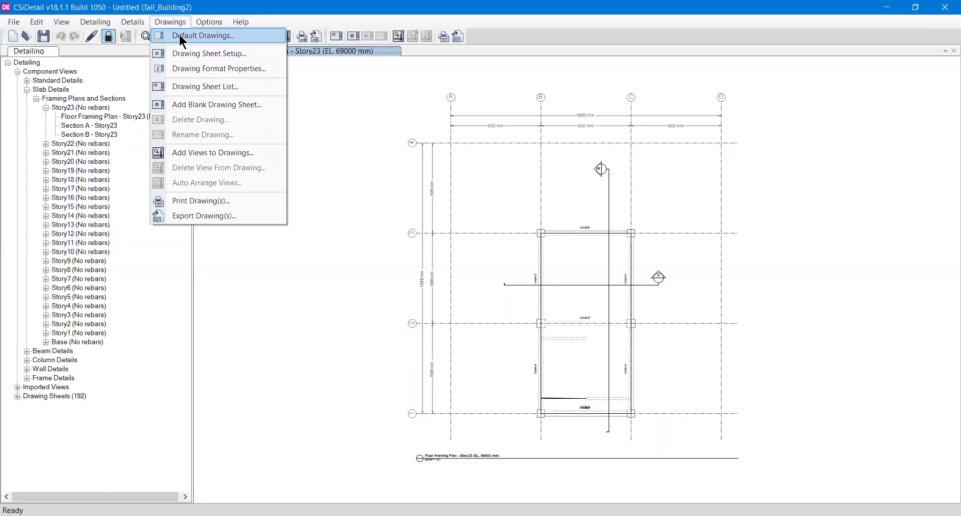
{"action": "left_click", "coordinate": [179, 35]}
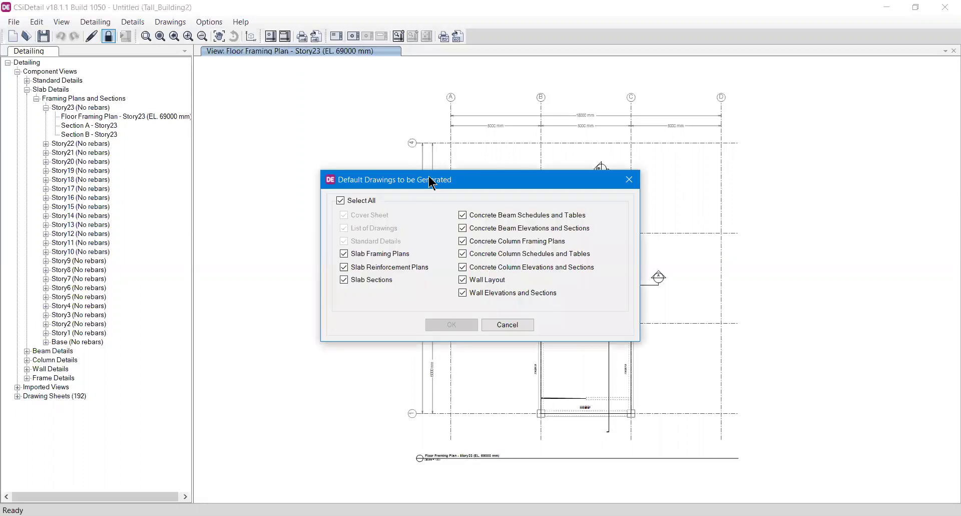
{"action": "left_click_drag", "start_coordinate": [429, 180], "coordinate": [249, 153]}
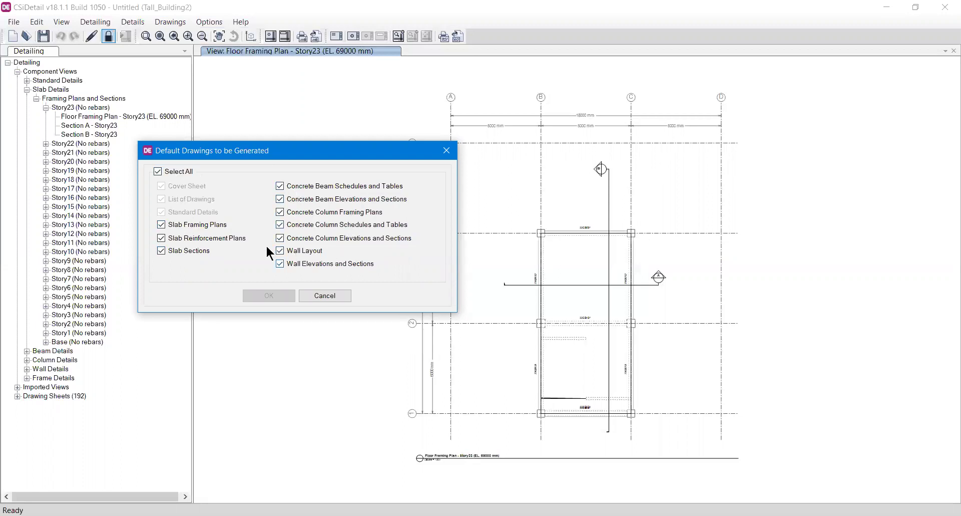
{"action": "left_click", "coordinate": [195, 226]}
{"action": "left_click", "coordinate": [193, 238]}
{"action": "left_click", "coordinate": [188, 251]}
Cancel the Default Drawings dialog and unlock detailing, confirming Unlock Detailing
{"action": "left_click", "coordinate": [325, 296]}
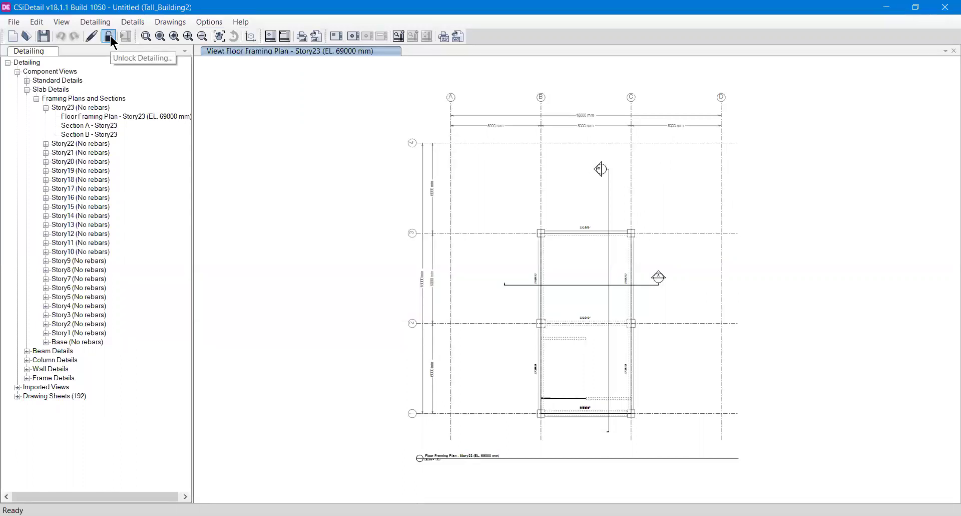
{"action": "left_click", "coordinate": [109, 35]}
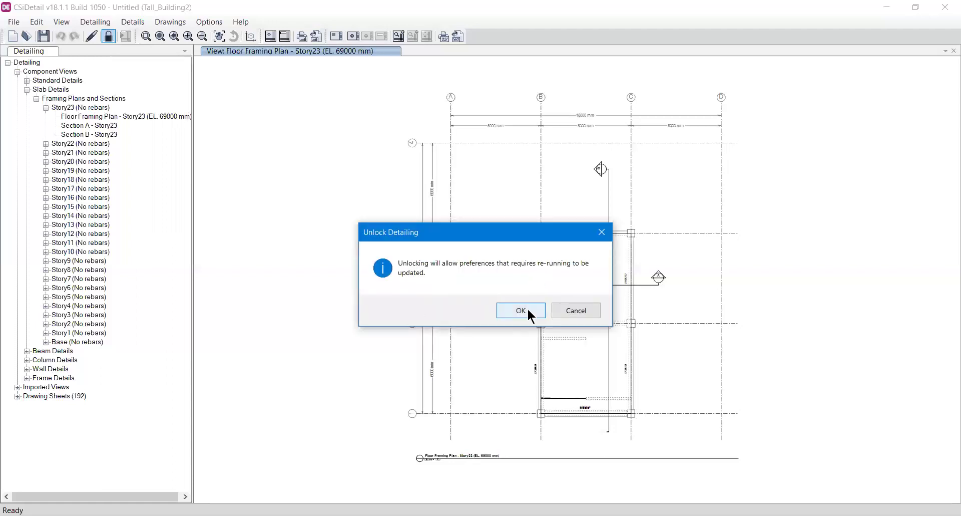
{"action": "left_click", "coordinate": [529, 312]}
Reopen Drawings > Default Drawings and accept it with OK, keeping only beam, column and wall drawings
{"action": "left_click", "coordinate": [167, 22]}
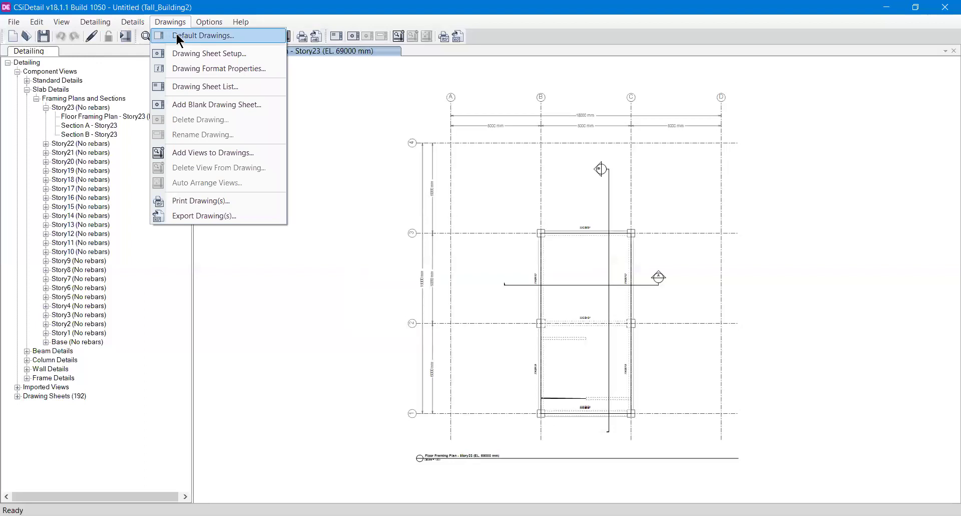
{"action": "left_click", "coordinate": [176, 34]}
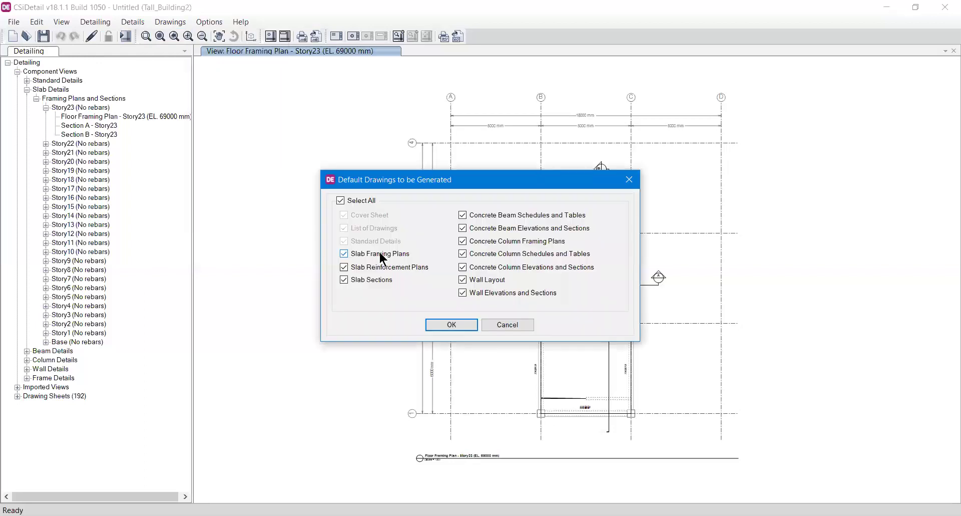
{"action": "left_click", "coordinate": [448, 327]}
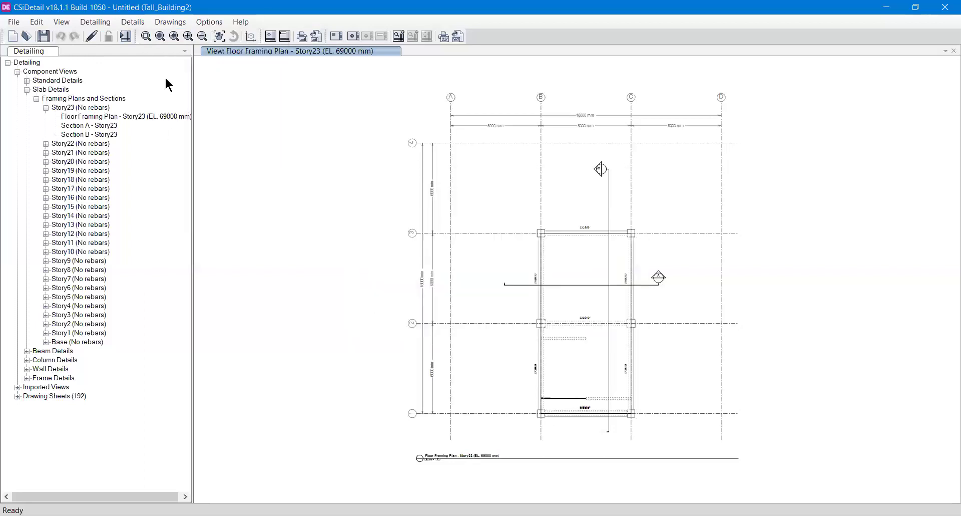
{"action": "left_click", "coordinate": [172, 22]}
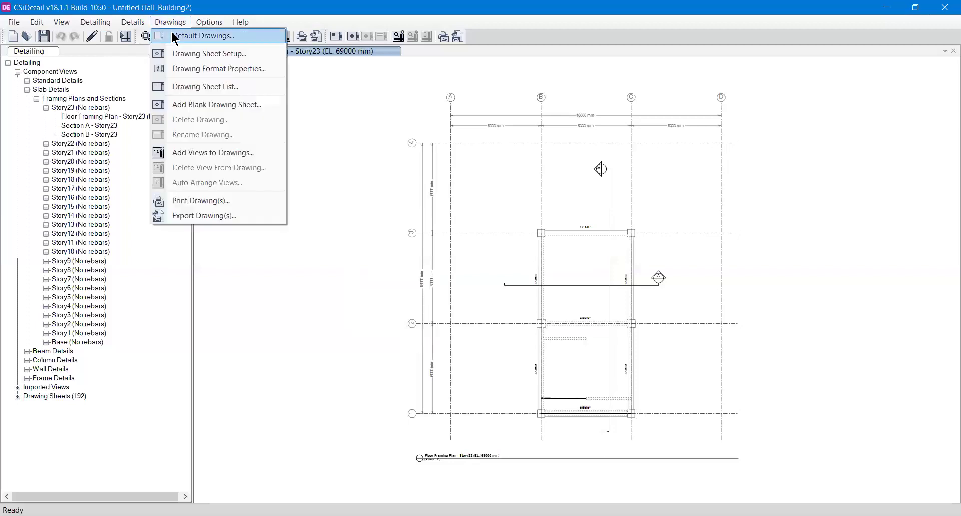
{"action": "left_click", "coordinate": [173, 35]}
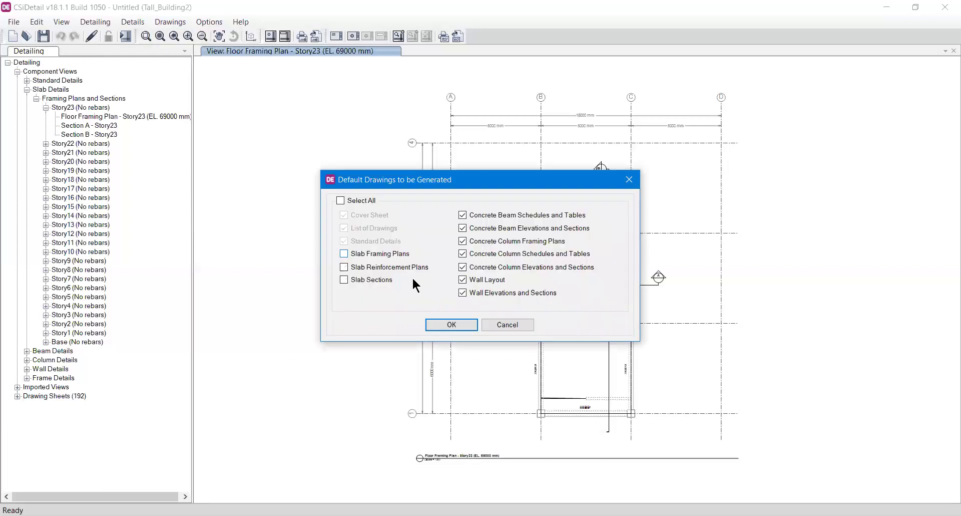
{"action": "left_click", "coordinate": [452, 325]}
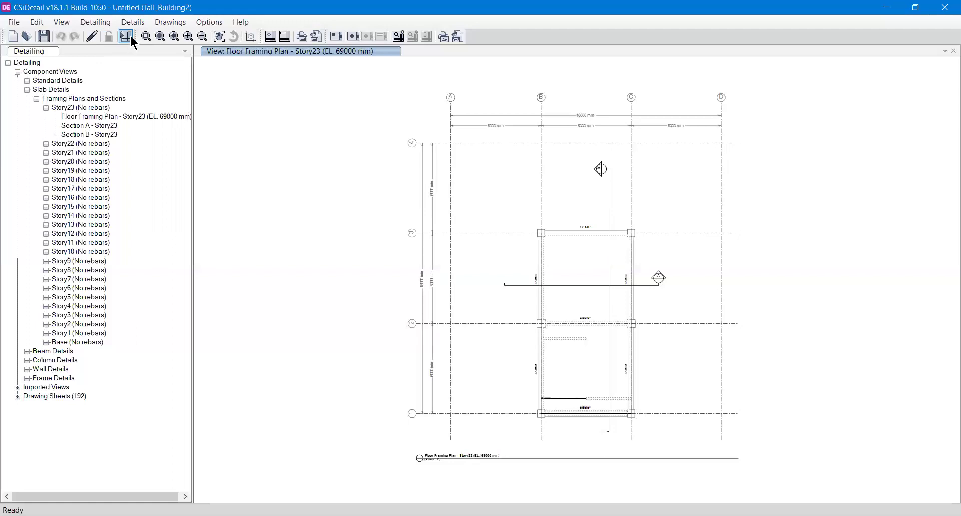
{"action": "left_click", "coordinate": [162, 24]}
{"action": "left_click", "coordinate": [167, 36]}
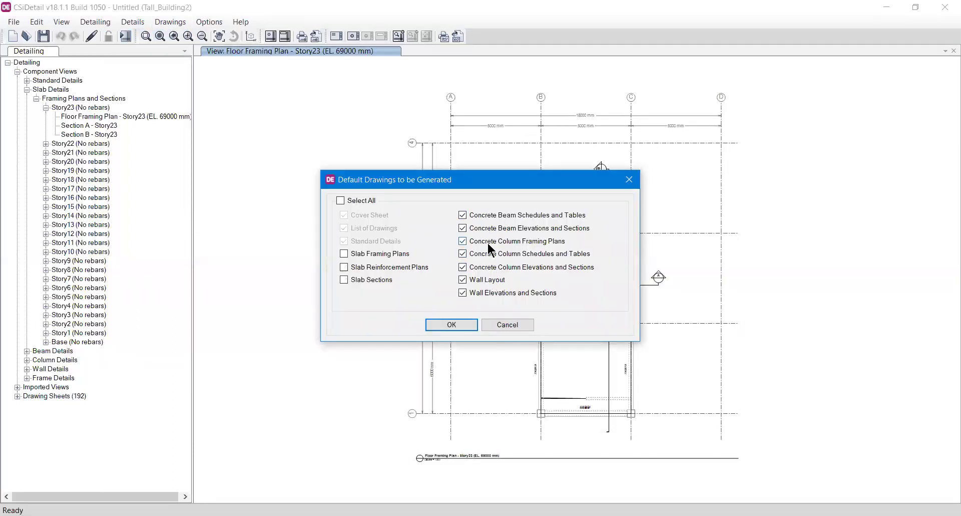
{"action": "left_click", "coordinate": [508, 324]}
{"action": "left_click", "coordinate": [171, 23]}
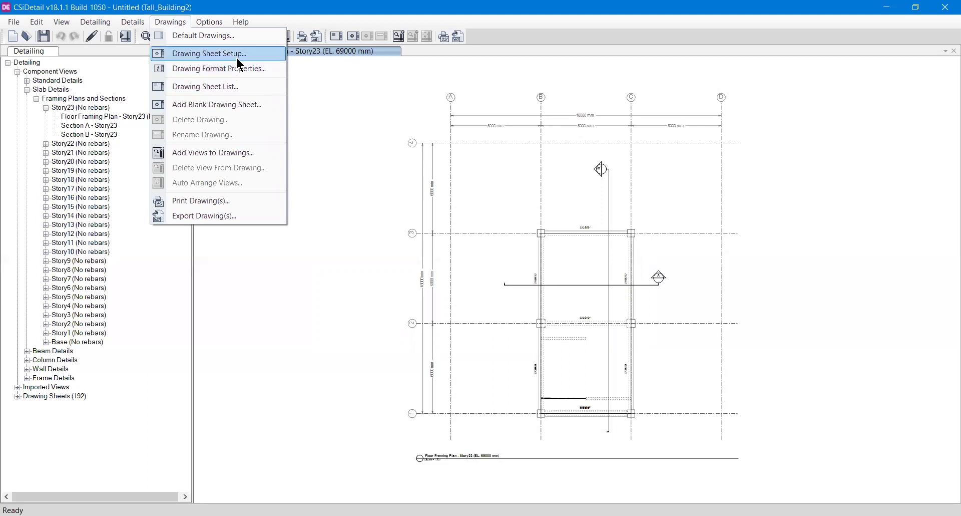
{"action": "key", "text": "d"}
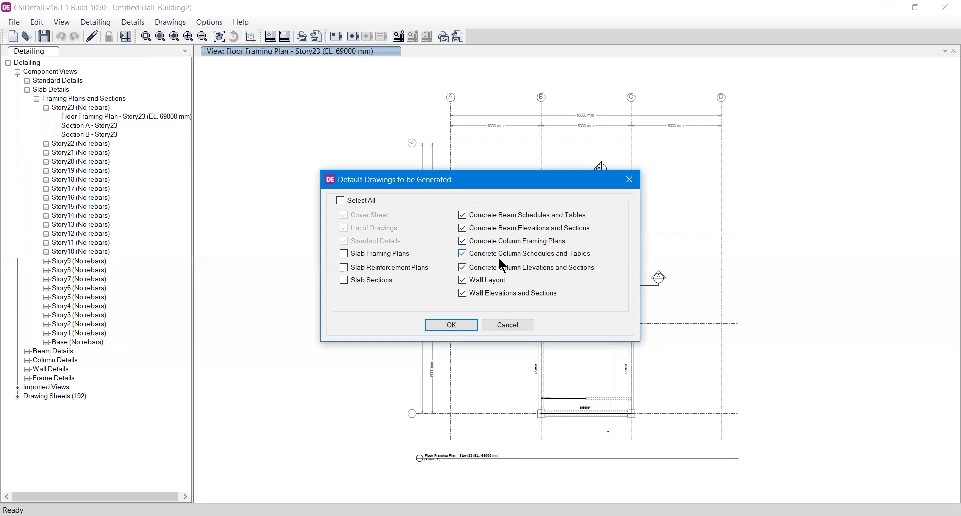
{"action": "left_click", "coordinate": [506, 326]}
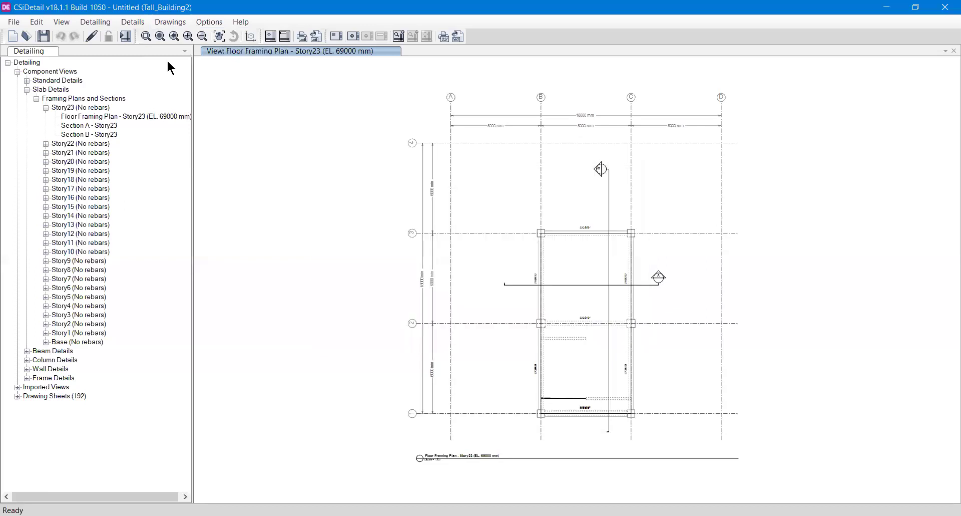
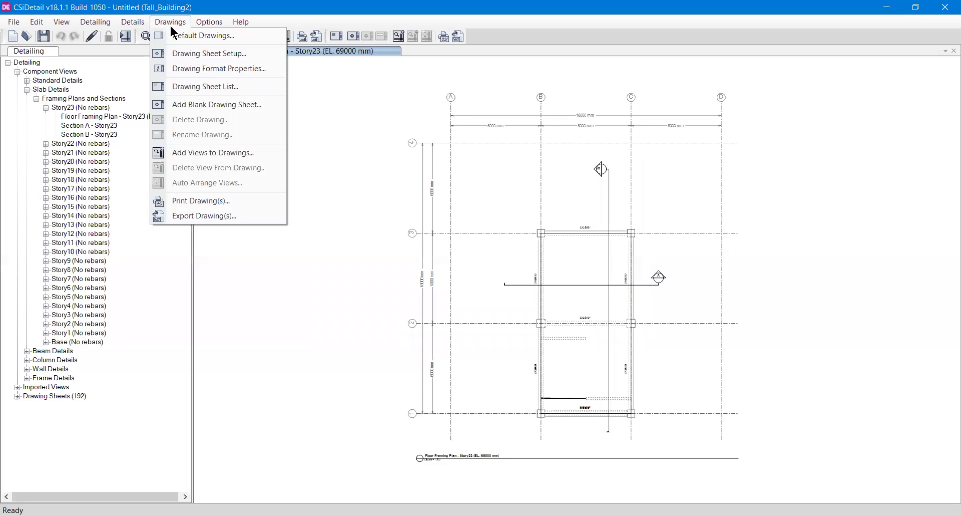
Review the Drawing Sheet Setup sheet size options, keeping A1 (839.3 × 592.8 mm)
{"action": "left_click", "coordinate": [193, 55]}
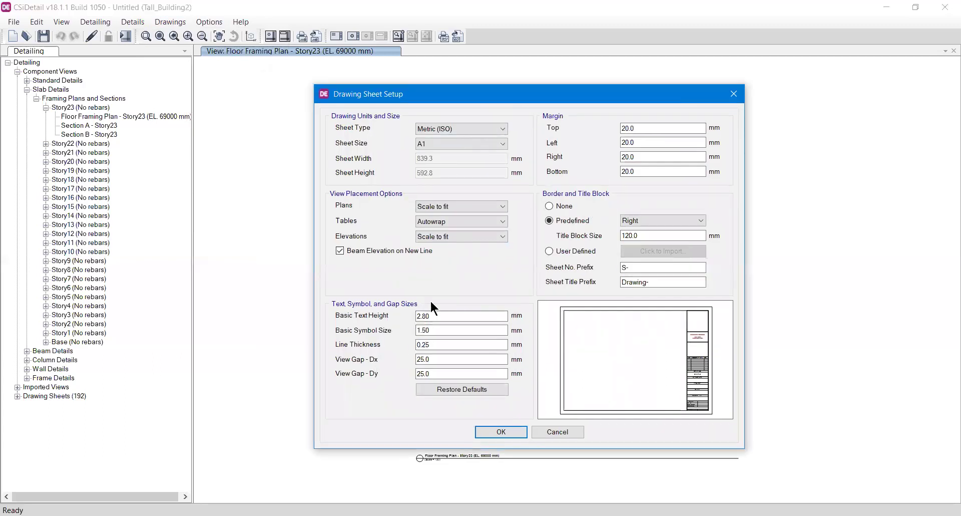
{"action": "left_click", "coordinate": [439, 144]}
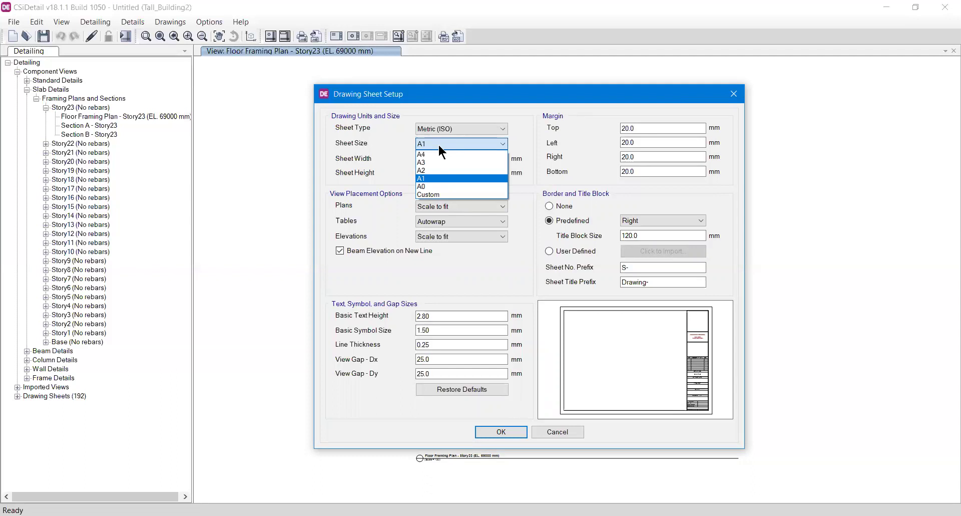
{"action": "left_click", "coordinate": [439, 146]}
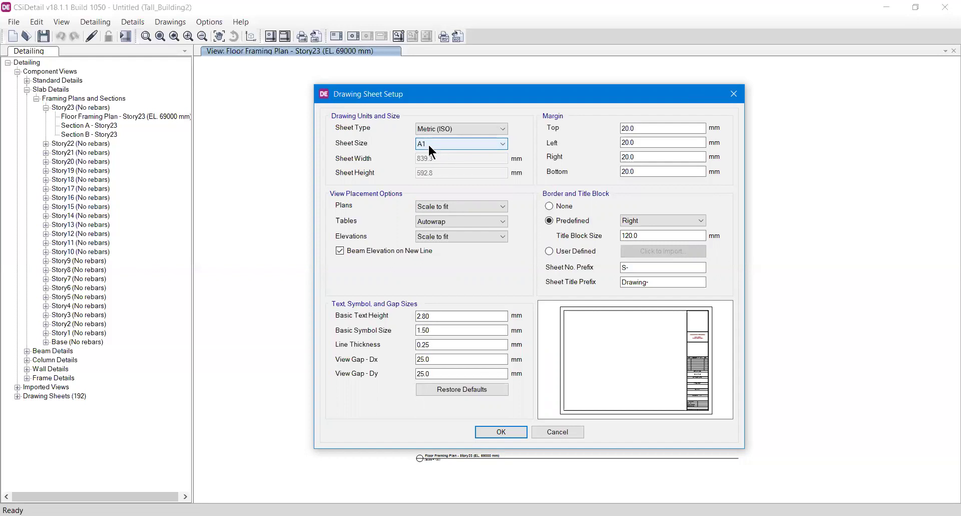
{"action": "left_click", "coordinate": [428, 143]}
{"action": "left_click", "coordinate": [427, 148]}
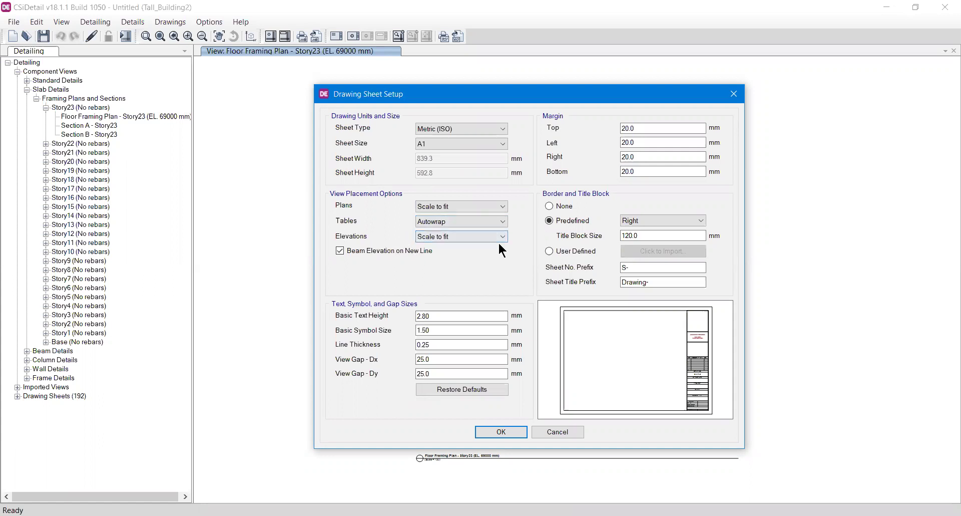
{"action": "left_click", "coordinate": [450, 206]}
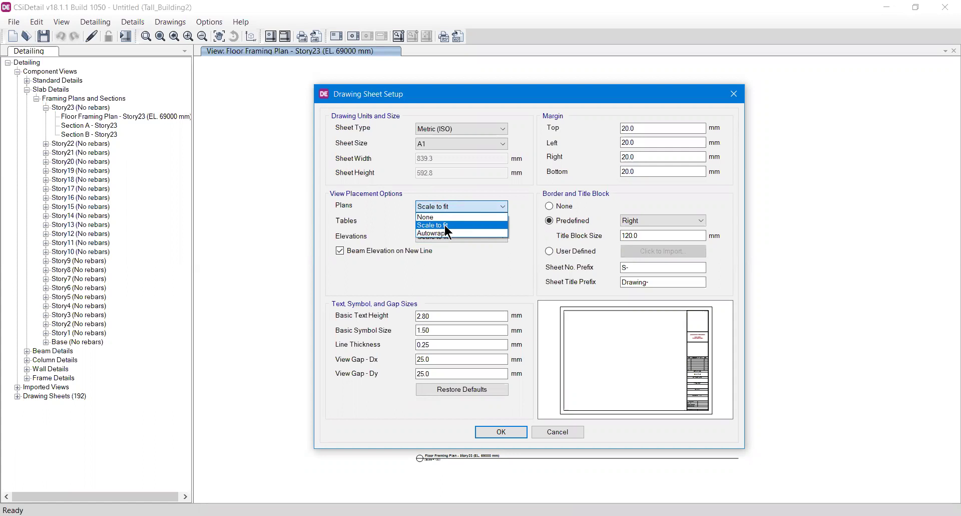
{"action": "left_click", "coordinate": [445, 226]}
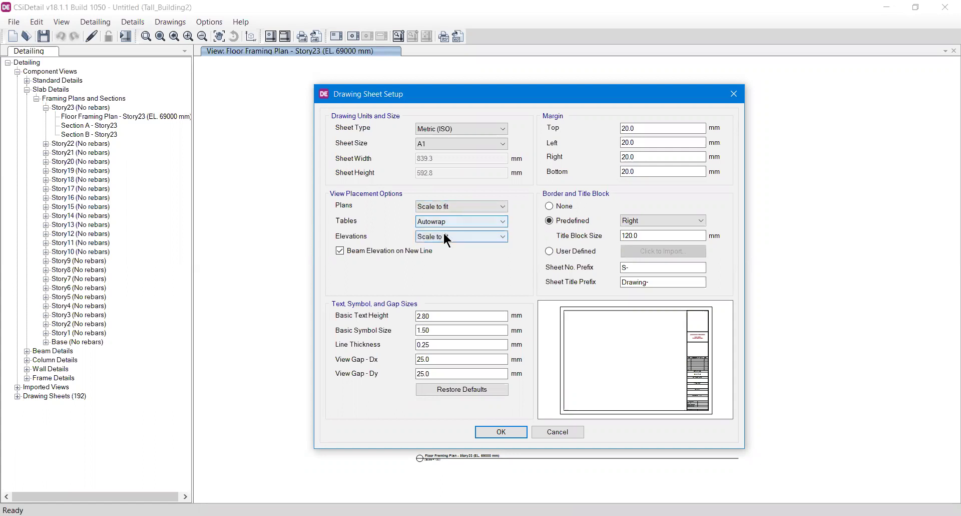
{"action": "left_click", "coordinate": [444, 235]}
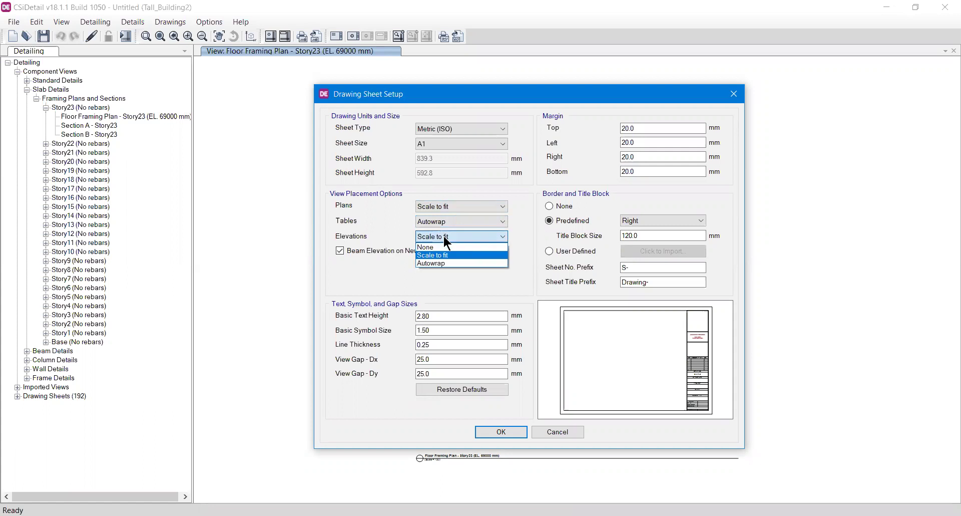
{"action": "left_click", "coordinate": [445, 239]}
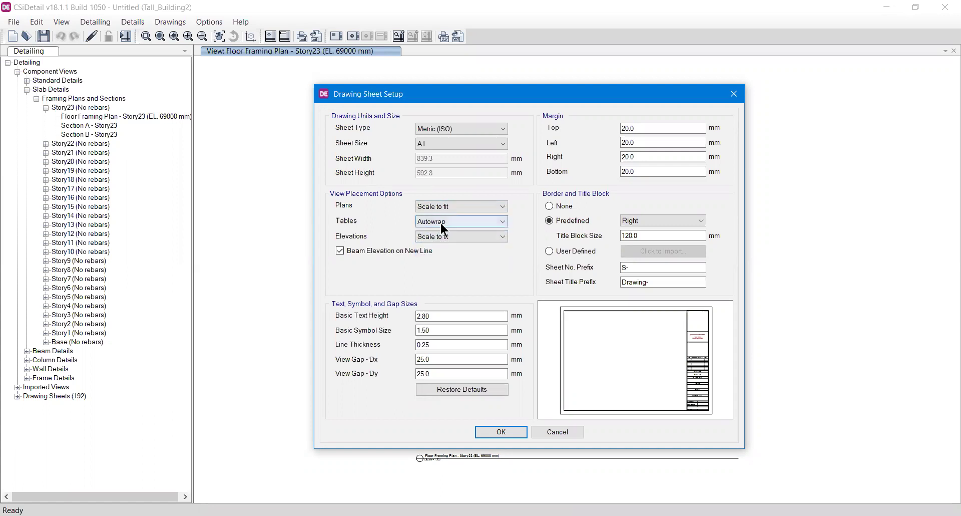
{"action": "left_click", "coordinate": [441, 224]}
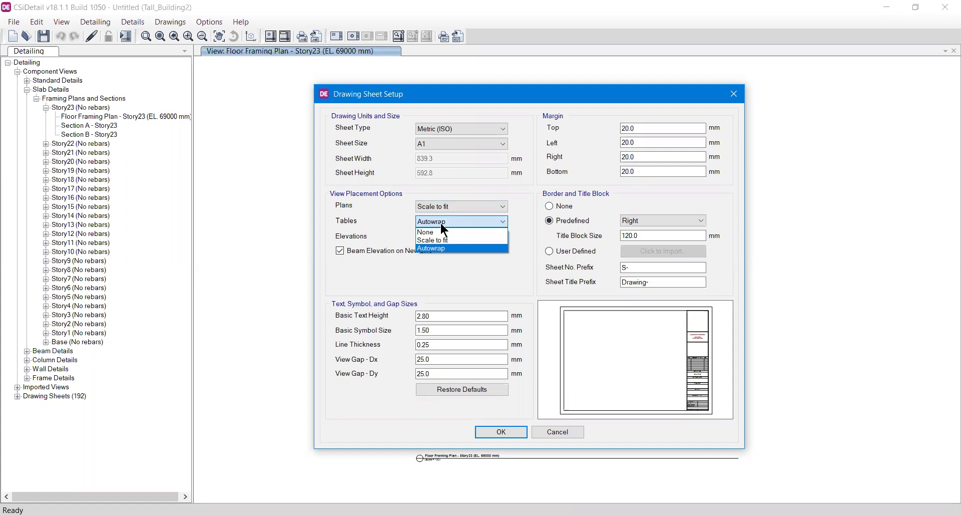
{"action": "left_click", "coordinate": [440, 223]}
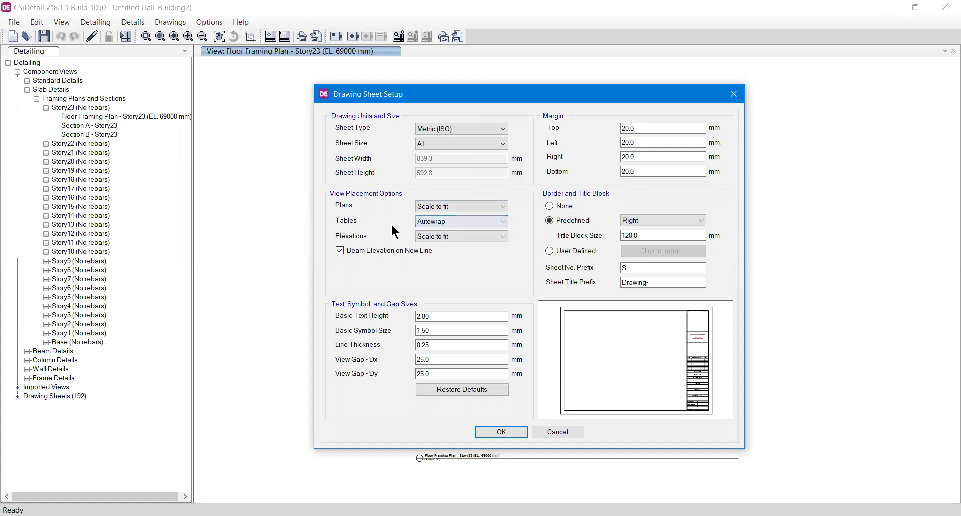
{"action": "left_click", "coordinate": [444, 222]}
{"action": "left_click", "coordinate": [445, 223]}
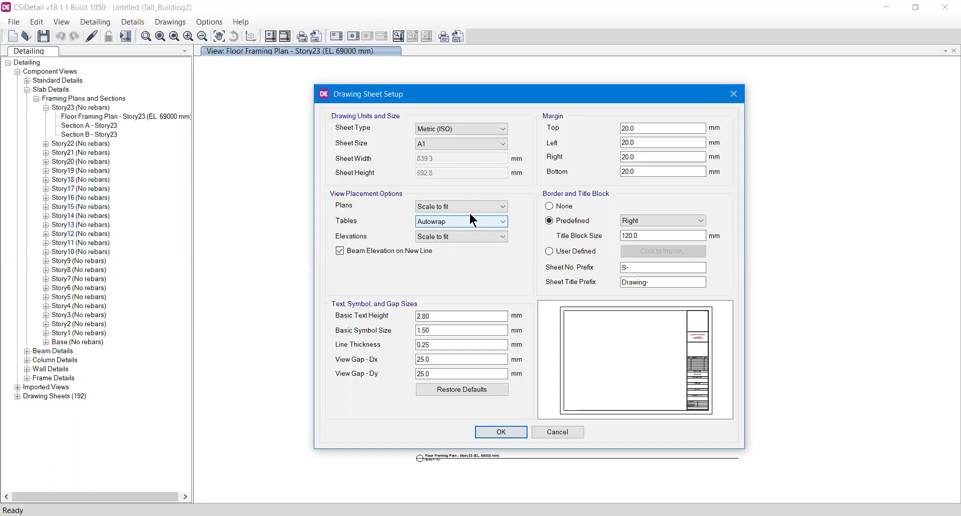
{"action": "left_click", "coordinate": [449, 220]}
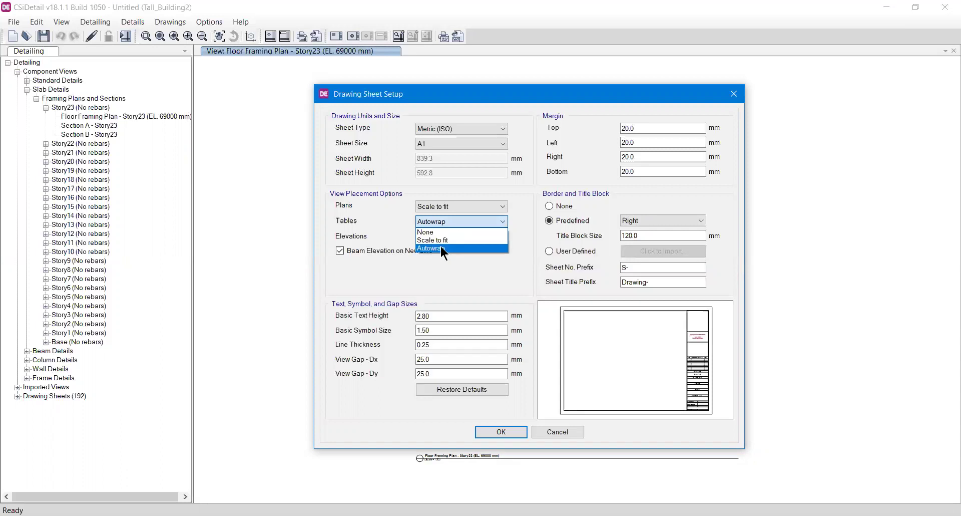
{"action": "key", "text": "Escape"}
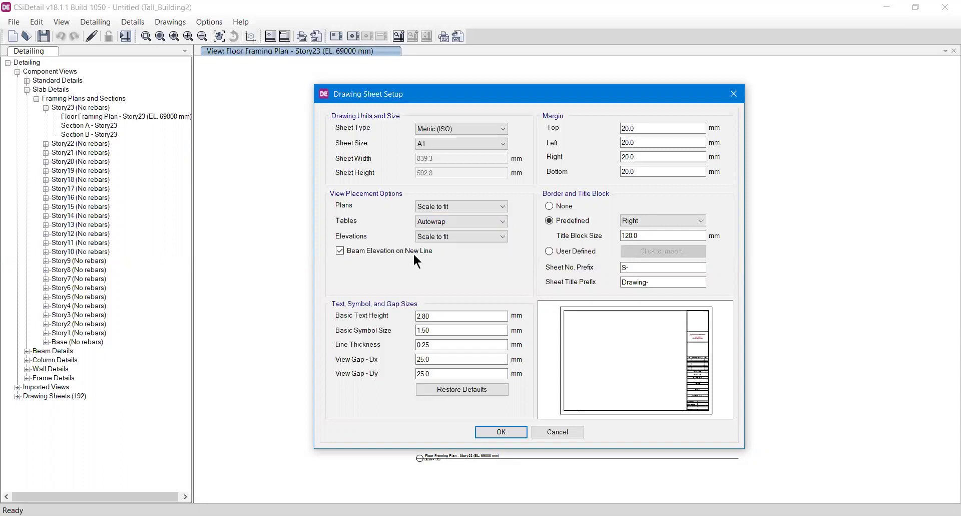
{"action": "key", "text": "Tab"}
{"action": "key", "text": "Tab"}
{"action": "key", "text": "Tab"}
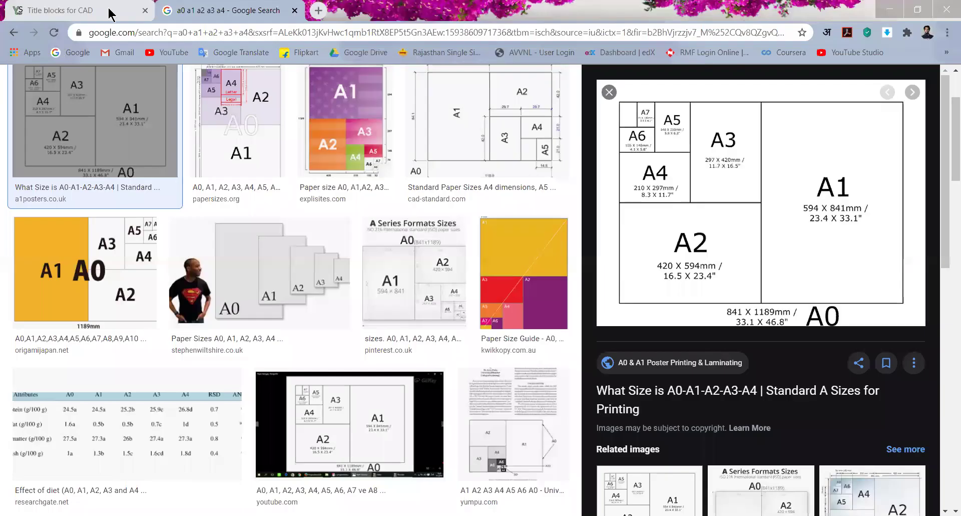
Go to the Title blocks for CAD page and scroll to the Mr. Elegant metric set download
{"action": "left_click", "coordinate": [111, 14]}
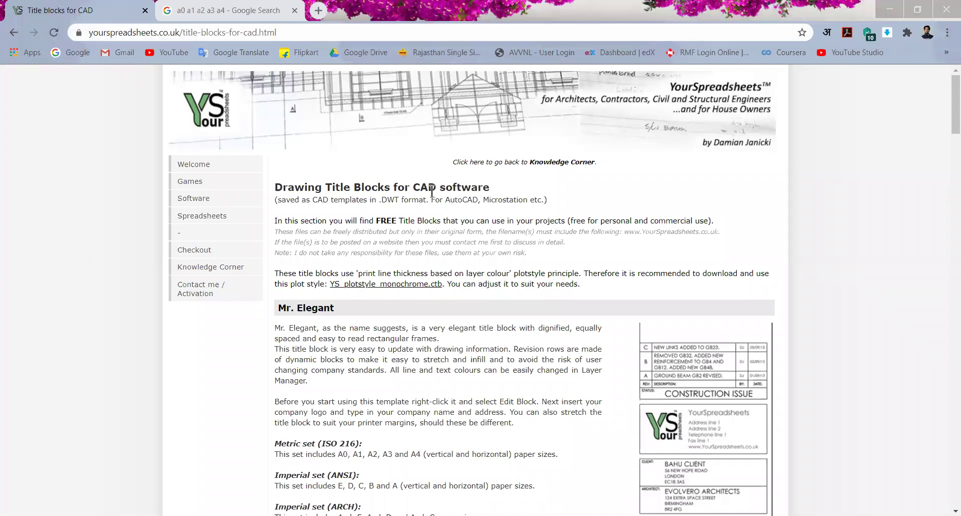
{"action": "scroll", "coordinate": [450, 207], "scroll_direction": "down", "scroll_amount": 5}
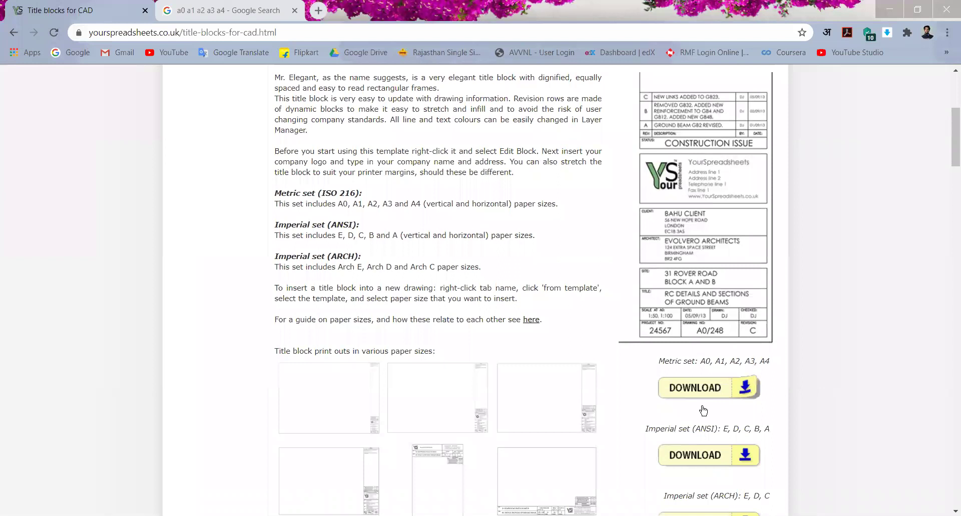
{"action": "scroll", "coordinate": [719, 404], "scroll_direction": "up", "scroll_amount": 1}
{"action": "scroll", "coordinate": [721, 380], "scroll_direction": "down", "scroll_amount": 2}
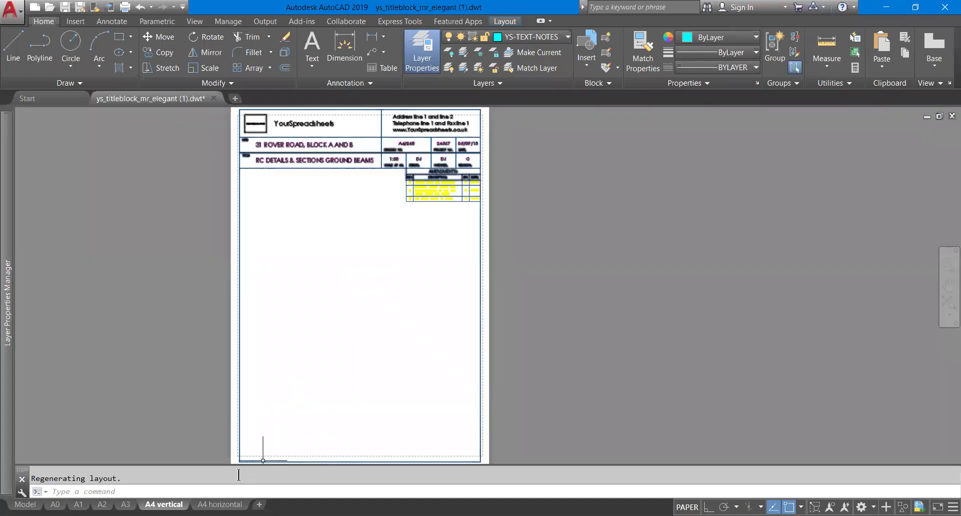
View the A0, A1, A2, A3 and A4 vertical title block layouts, ending on A4 horizontal
{"action": "left_click", "coordinate": [55, 503]}
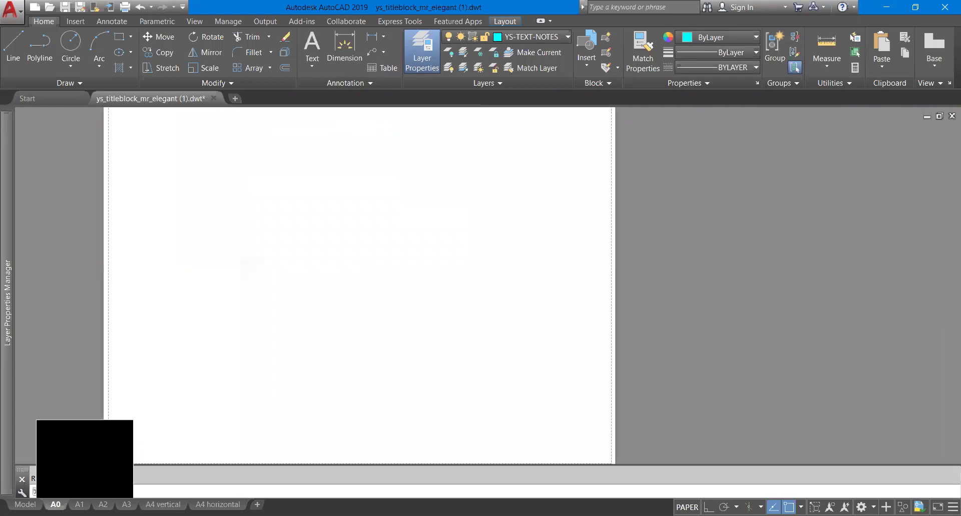
{"action": "left_click", "coordinate": [79, 504]}
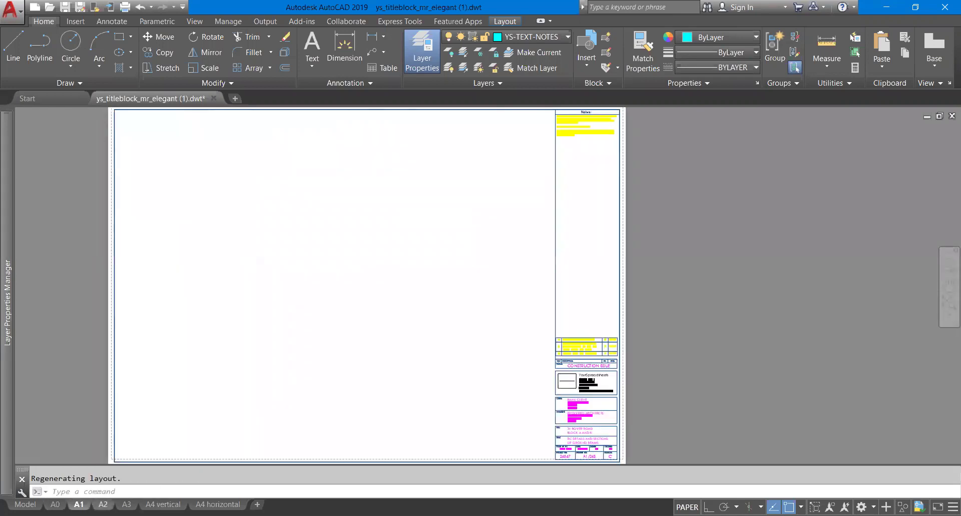
{"action": "left_click", "coordinate": [102, 504]}
{"action": "left_click", "coordinate": [127, 504]}
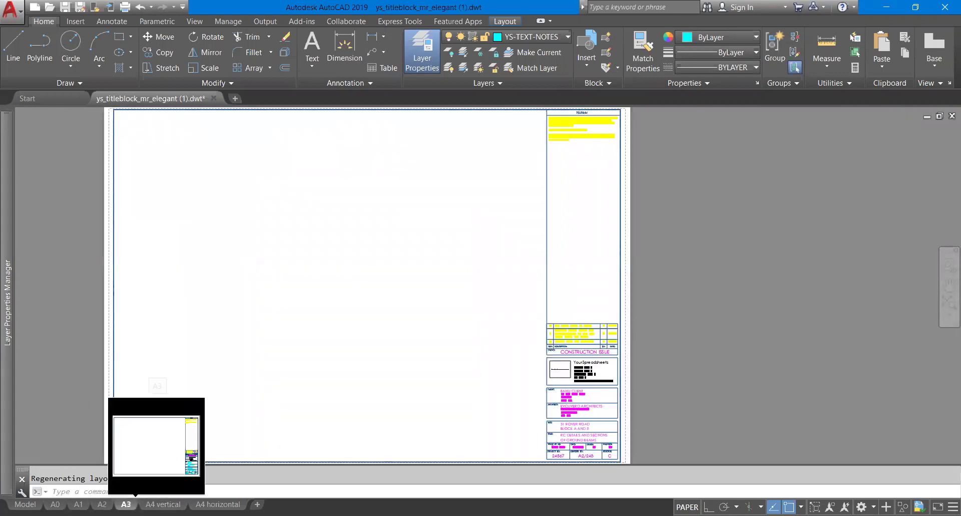
{"action": "left_click", "coordinate": [163, 504]}
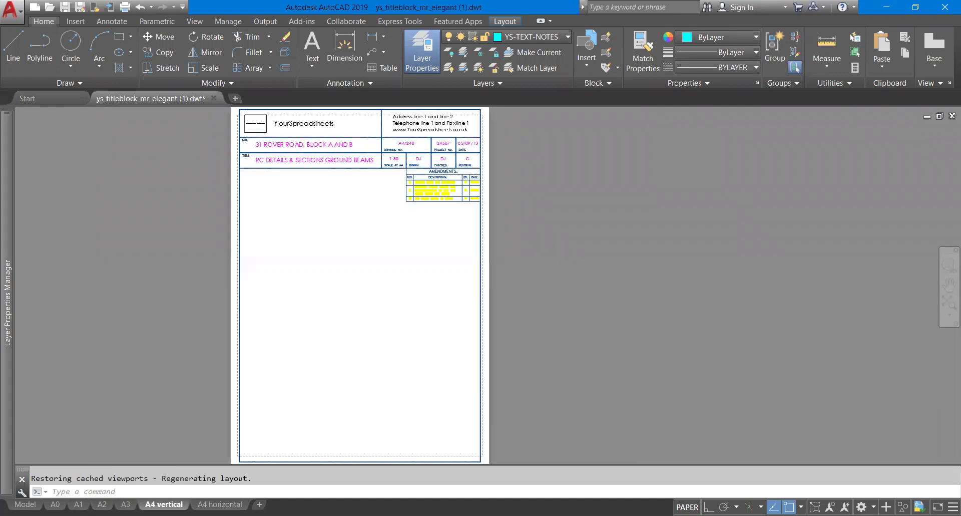
{"action": "left_click", "coordinate": [218, 504]}
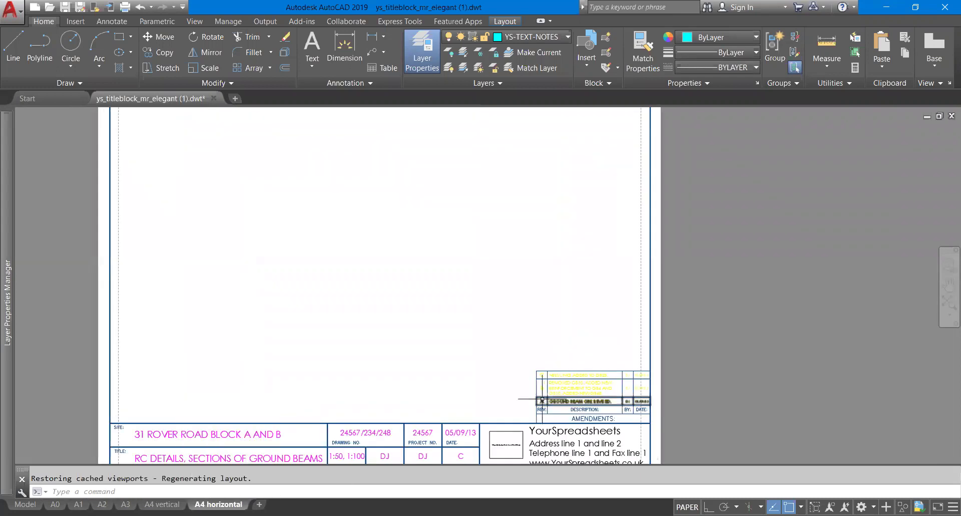
{"action": "scroll", "coordinate": [468, 344], "scroll_direction": "down", "scroll_amount": 3}
{"action": "scroll", "coordinate": [467, 348], "scroll_direction": "up", "scroll_amount": 3}
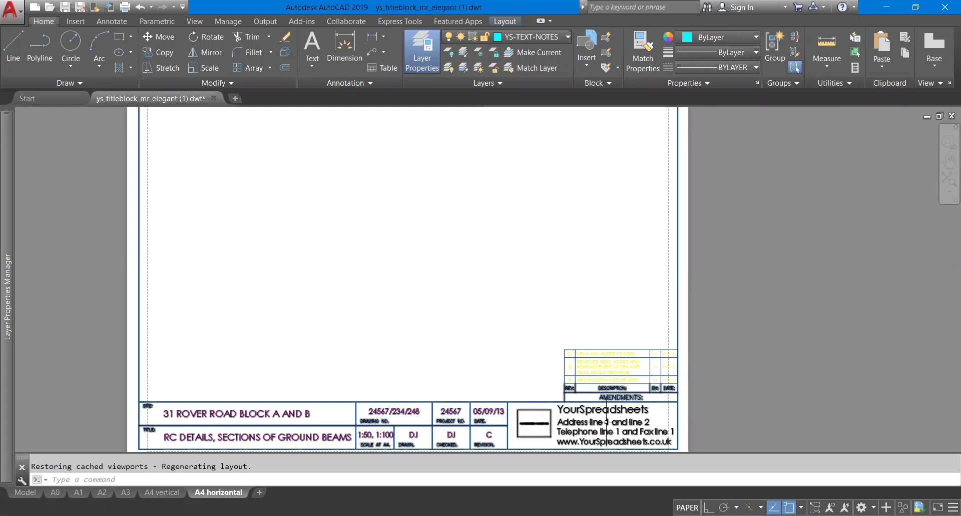
Zoom into the title block and open its attributes, reviewing the site-single-line and title-single-line values
{"action": "scroll", "coordinate": [613, 441], "scroll_direction": "up", "scroll_amount": 6}
{"action": "middle_click_drag", "start_coordinate": [601, 381], "coordinate": [592, 313]}
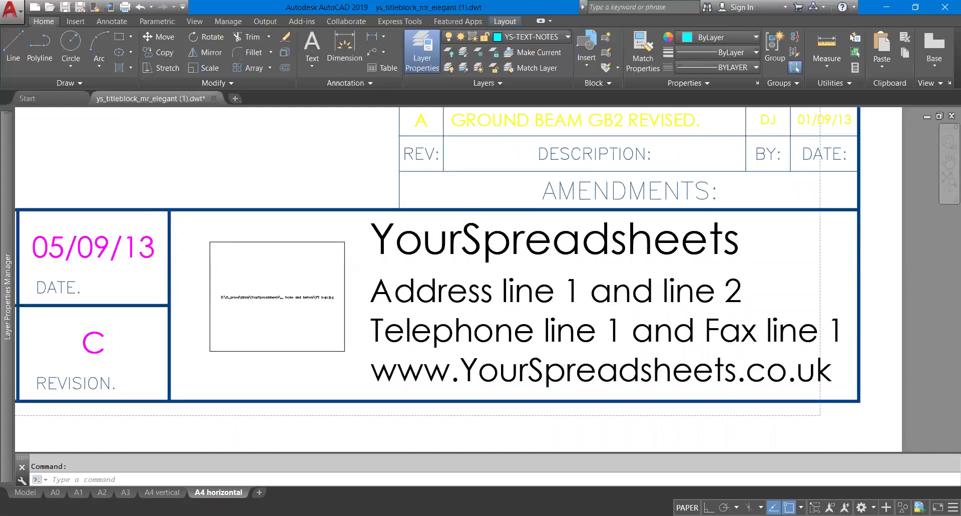
{"action": "double_click", "coordinate": [440, 314]}
{"action": "left_click_drag", "start_coordinate": [266, 183], "coordinate": [216, 154]}
{"action": "left_click_drag", "start_coordinate": [131, 214], "coordinate": [148, 214]}
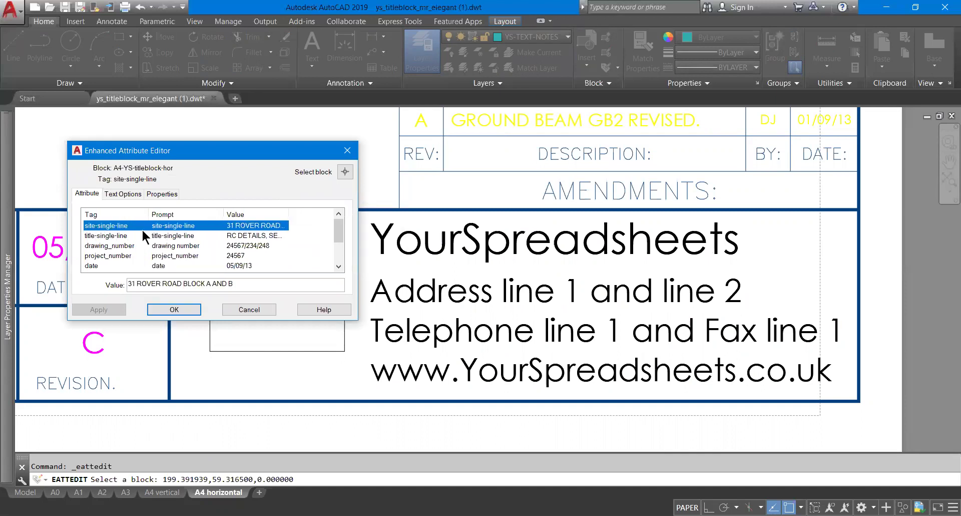
{"action": "left_click", "coordinate": [101, 236]}
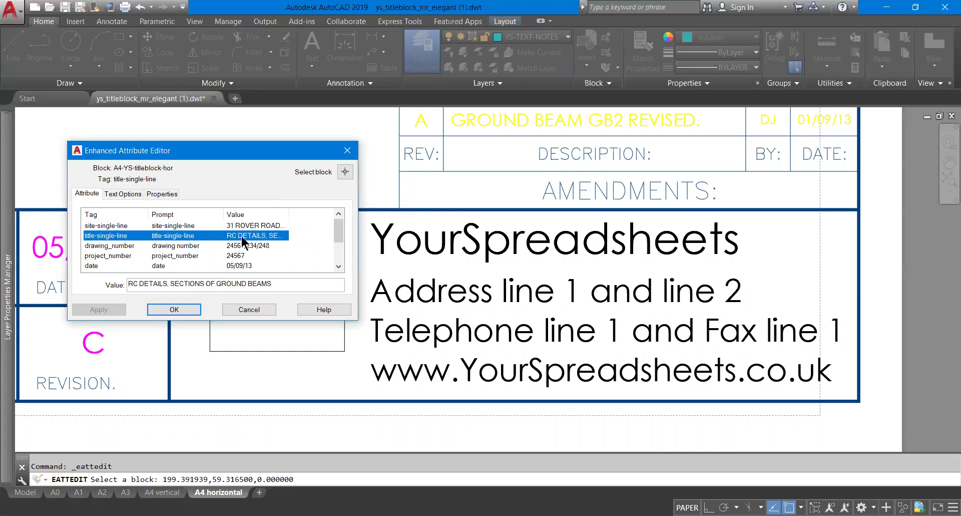
{"action": "left_click", "coordinate": [100, 225]}
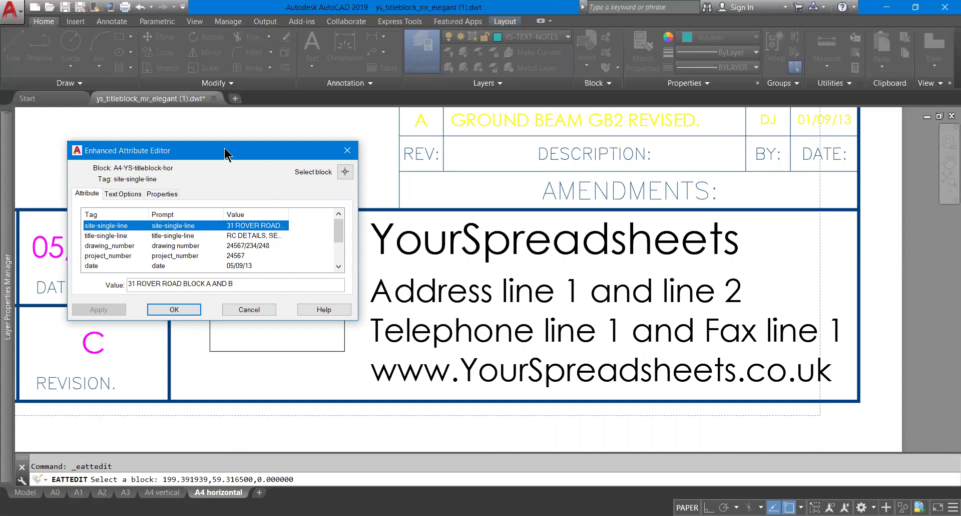
{"action": "left_click_drag", "start_coordinate": [224, 148], "coordinate": [557, 176]}
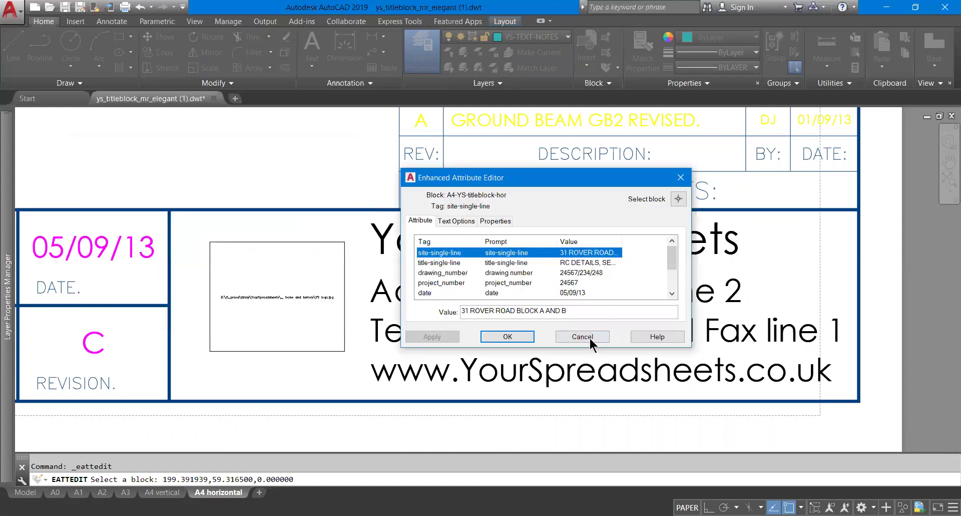
Close the attribute editor unchanged and pan toward the title block's site and title rows
{"action": "left_click", "coordinate": [533, 341]}
{"action": "scroll", "coordinate": [454, 315], "scroll_direction": "down", "scroll_amount": 5}
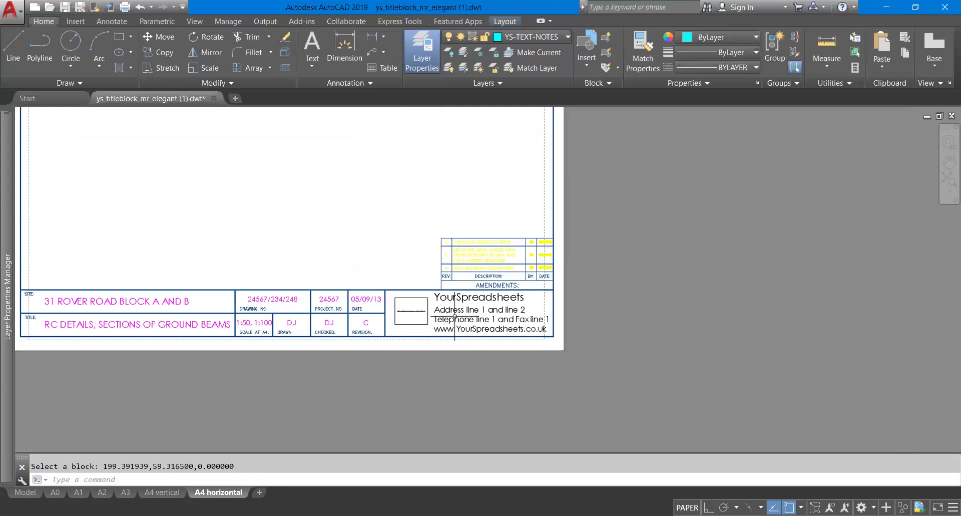
{"action": "middle_click_drag", "start_coordinate": [108, 316], "coordinate": [350, 291]}
{"action": "scroll", "coordinate": [347, 292], "scroll_direction": "up", "scroll_amount": 3}
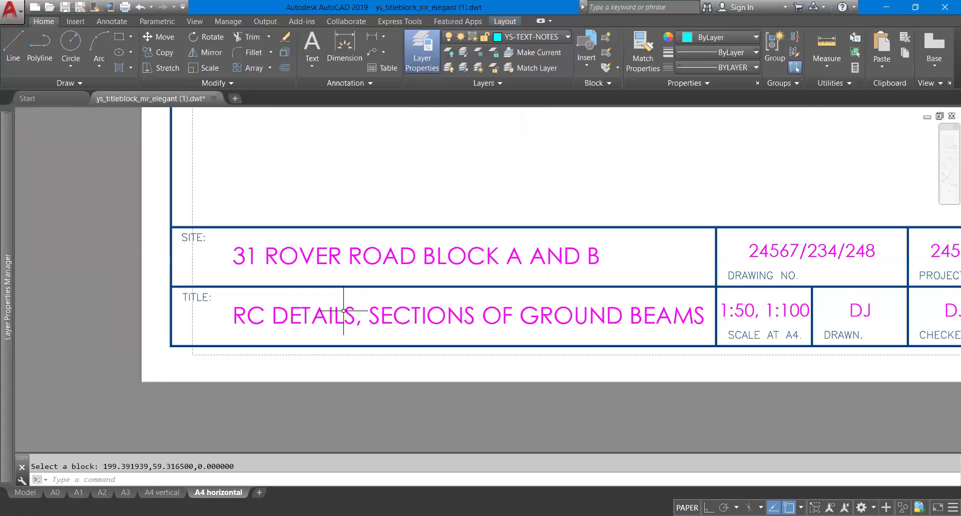
Change the site-single-line attribute value to 'road no 9 new delhi'
{"action": "left_click", "coordinate": [400, 258]}
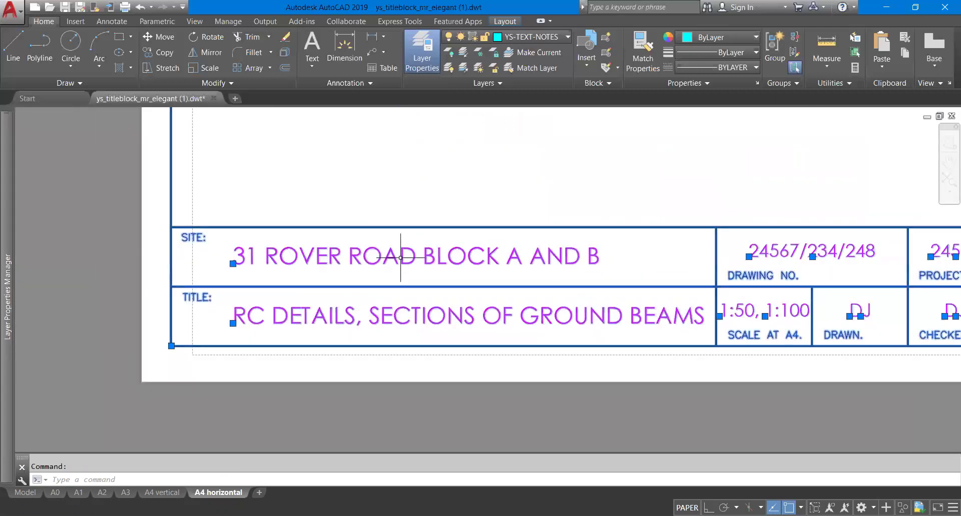
{"action": "double_click", "coordinate": [400, 257]}
{"action": "left_click", "coordinate": [269, 251]}
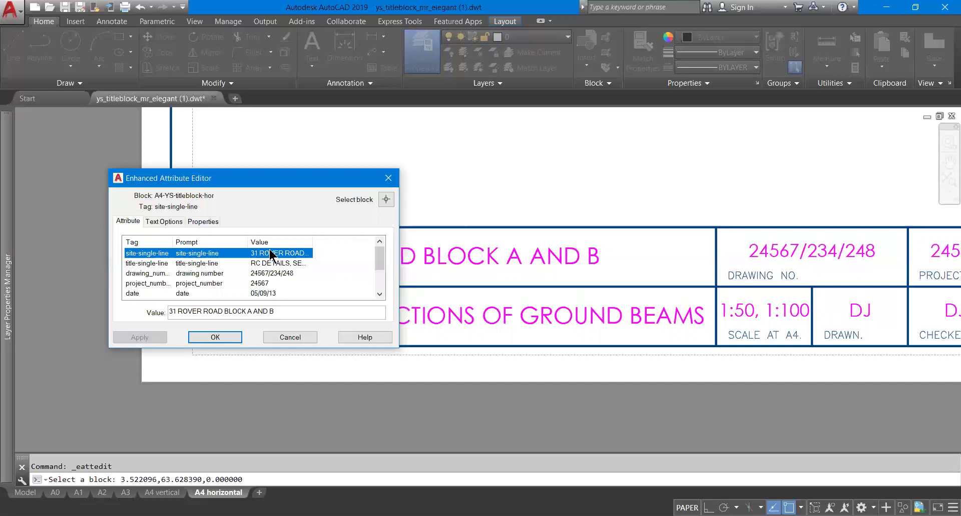
{"action": "left_click", "coordinate": [283, 311]}
{"action": "key", "text": "ctrl+a"}
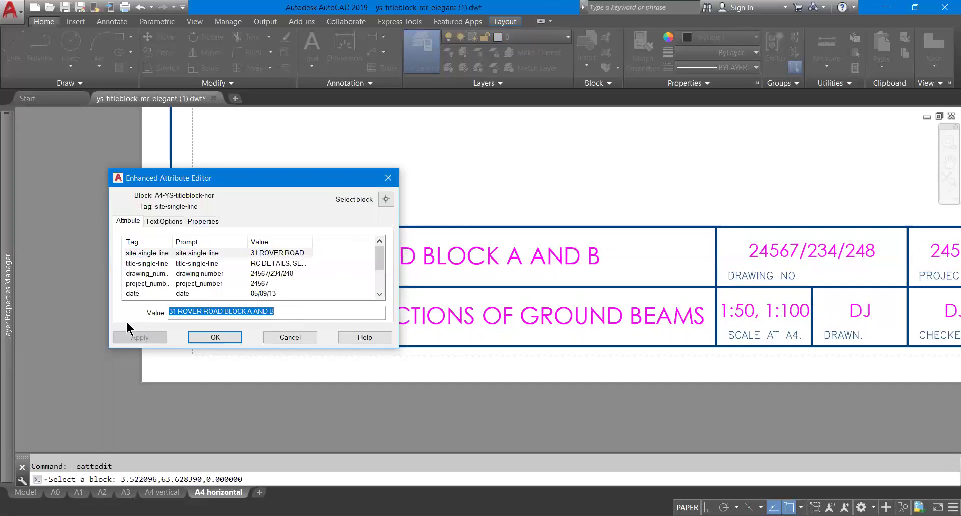
{"action": "type", "text": "r"}
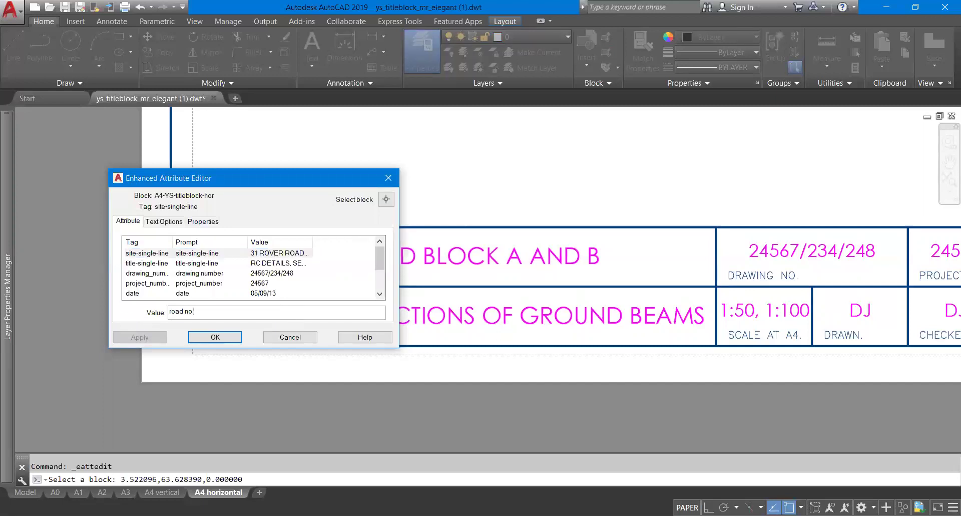
{"action": "type", "text": "oad no 9"}
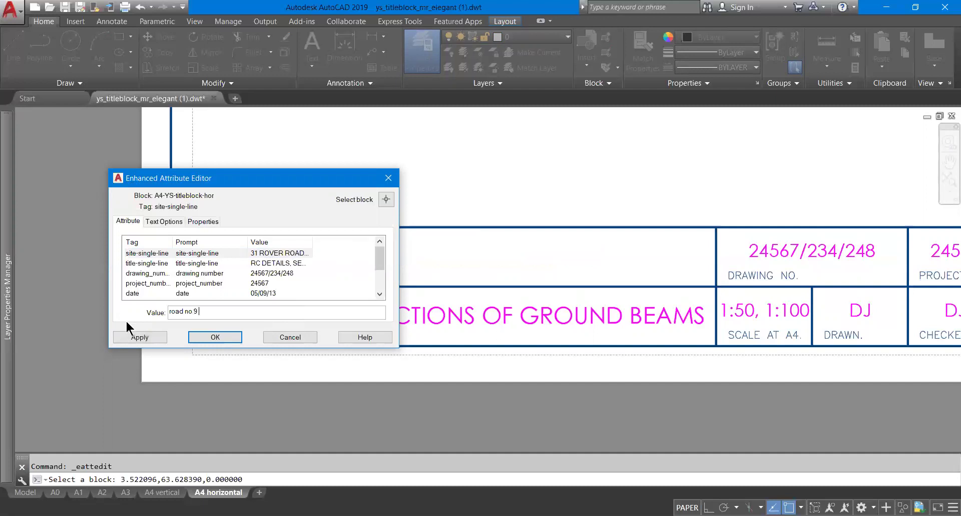
{"action": "type", "text": " new delhi"}
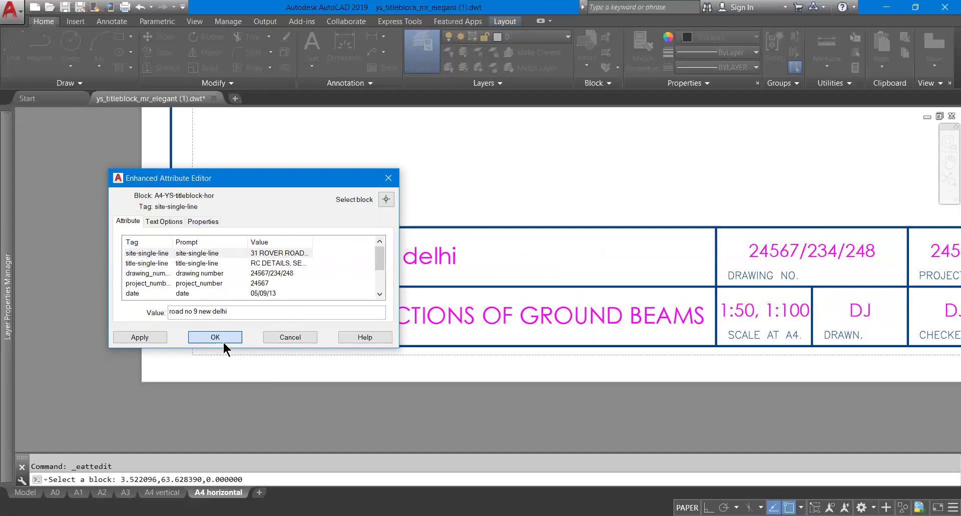
{"action": "left_click", "coordinate": [224, 340]}
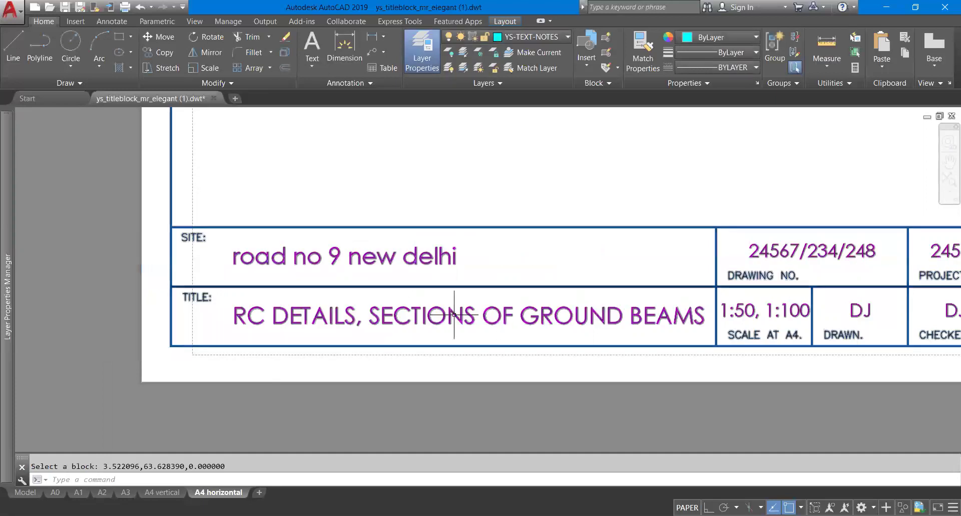
Check the title, date and scale attribute values without changes, then recentre the sheet
{"action": "double_click", "coordinate": [191, 307]}
{"action": "left_click", "coordinate": [136, 283]}
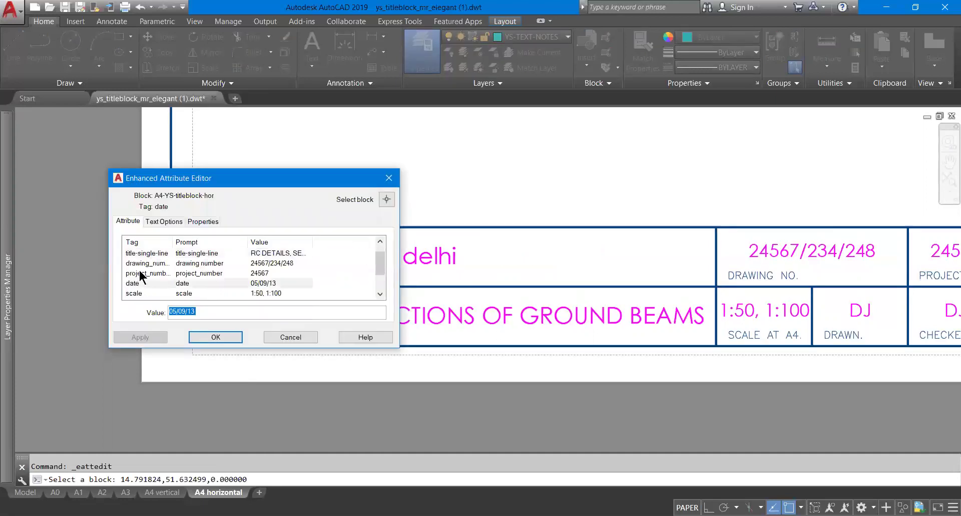
{"action": "left_click", "coordinate": [140, 255]}
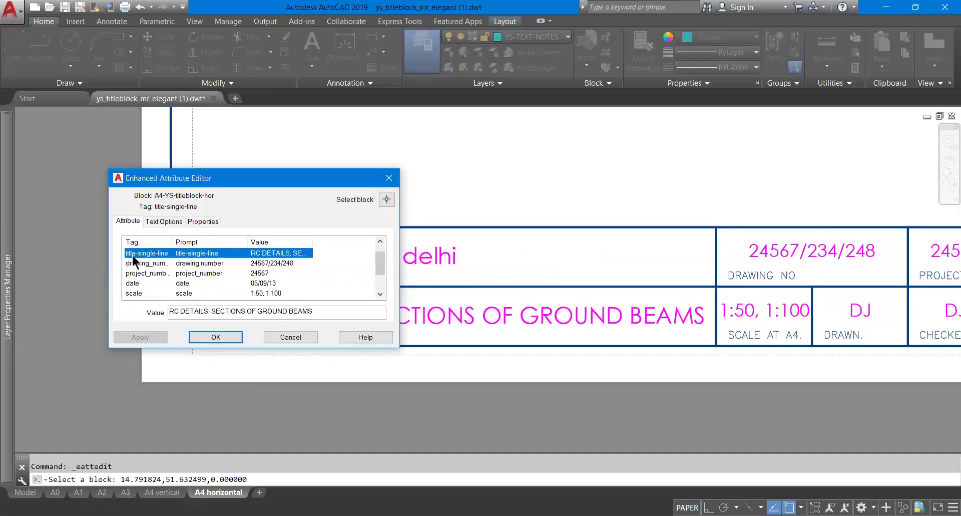
{"action": "left_click", "coordinate": [139, 282]}
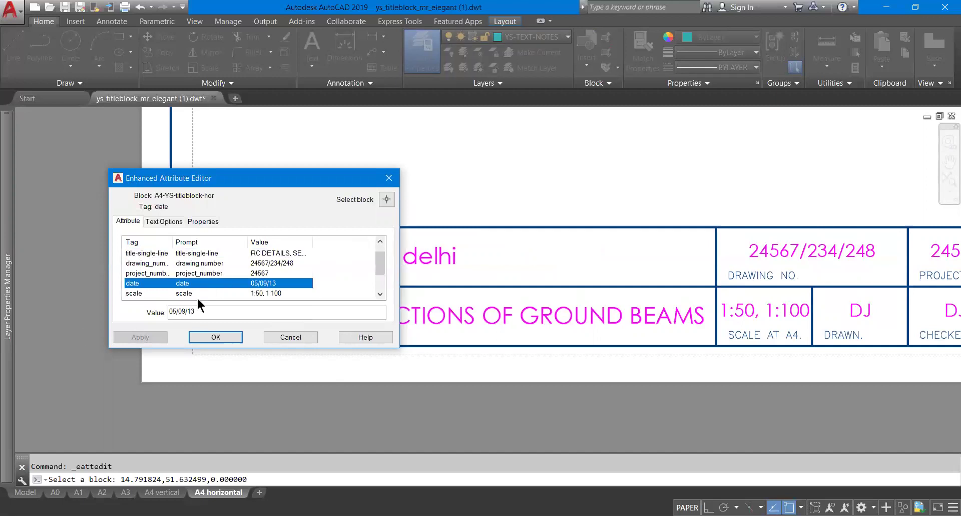
{"action": "left_click", "coordinate": [198, 294]}
{"action": "left_click_drag", "start_coordinate": [380, 270], "coordinate": [376, 281]}
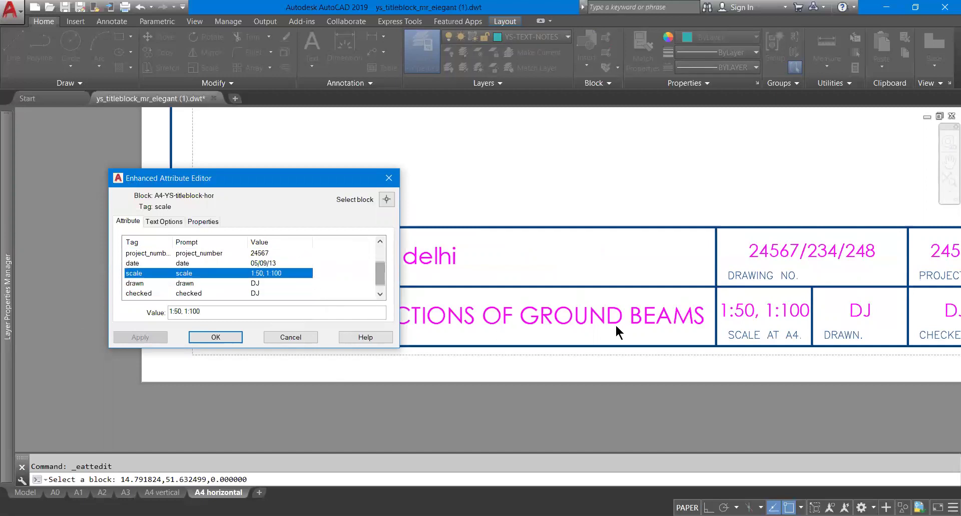
{"action": "left_click", "coordinate": [296, 337]}
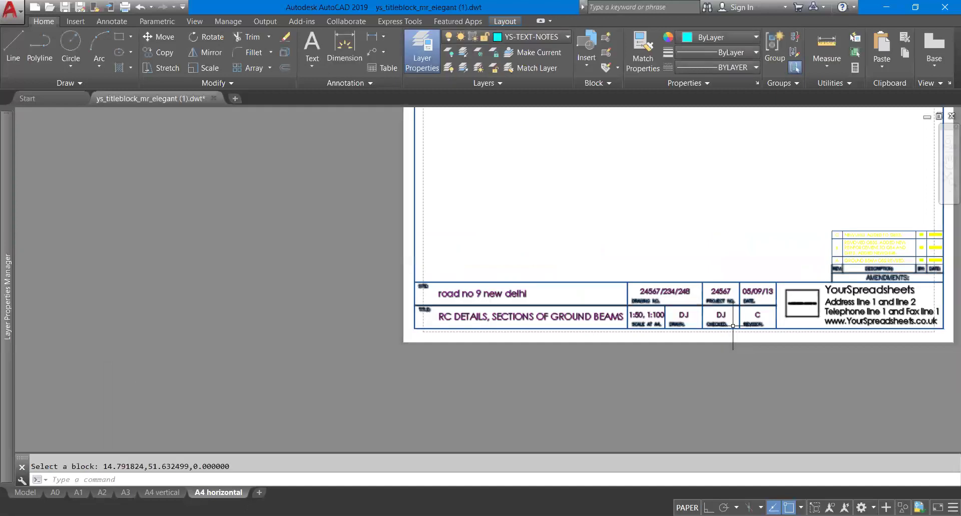
{"action": "scroll", "coordinate": [562, 336], "scroll_direction": "down", "scroll_amount": 3}
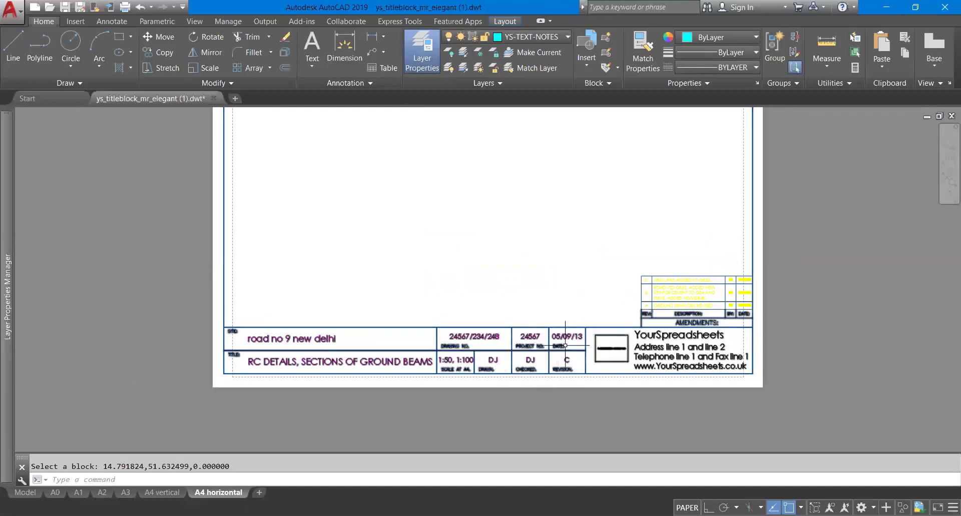
{"action": "middle_click_drag", "start_coordinate": [569, 262], "coordinate": [574, 334]}
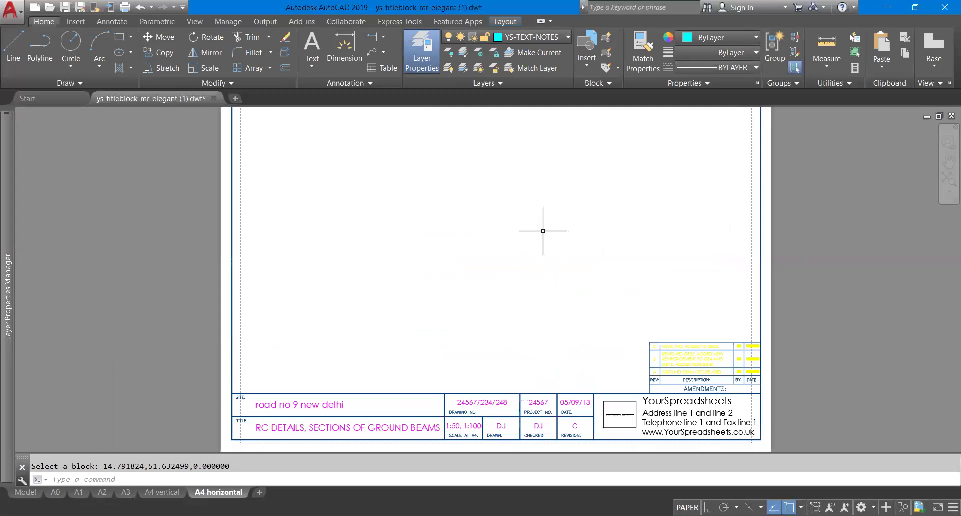
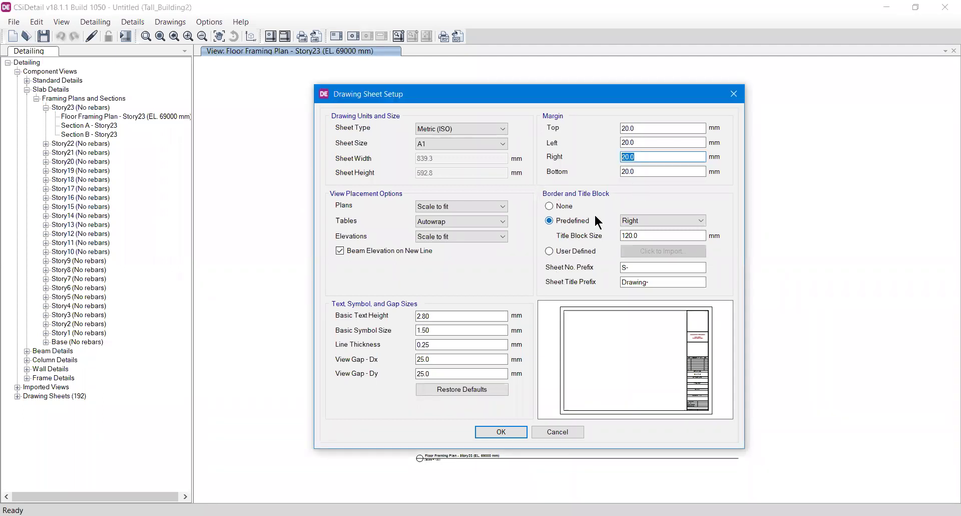
Try the None, Predefined Right, Right Small and Bottom title blocks, then settle on User Defined
{"action": "left_click", "coordinate": [562, 208]}
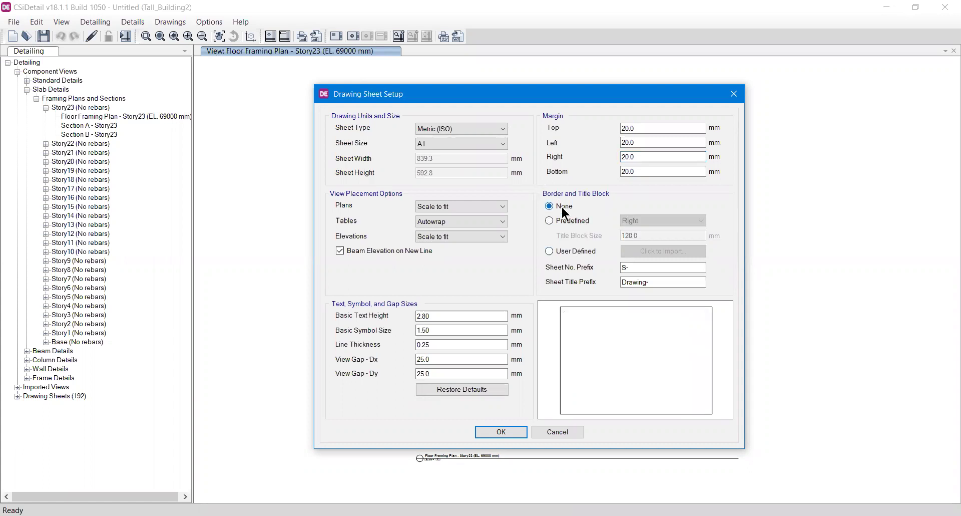
{"action": "left_click", "coordinate": [566, 220]}
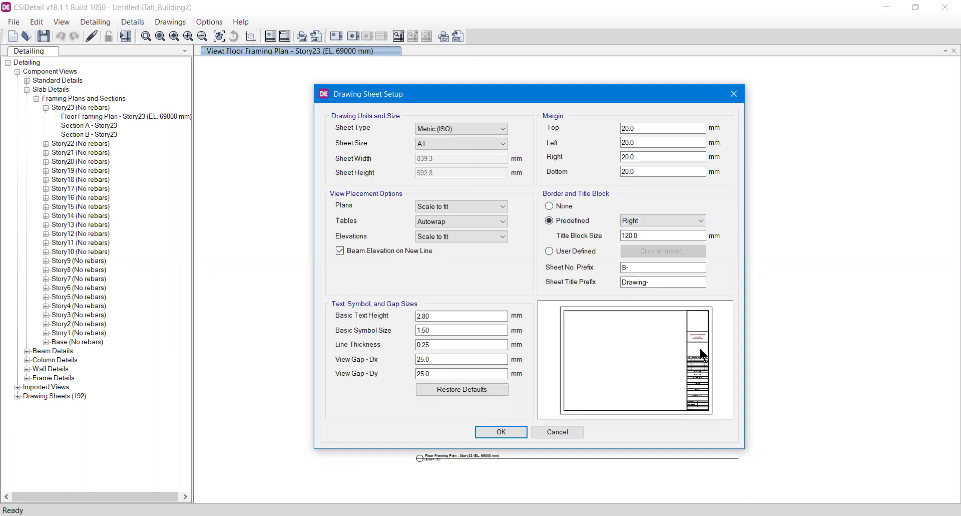
{"action": "left_click", "coordinate": [645, 222]}
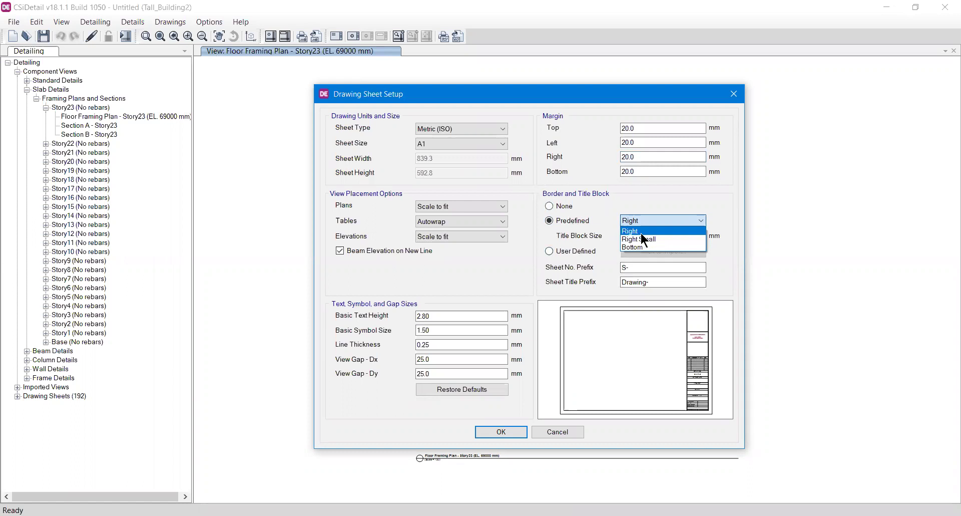
{"action": "left_click", "coordinate": [641, 236]}
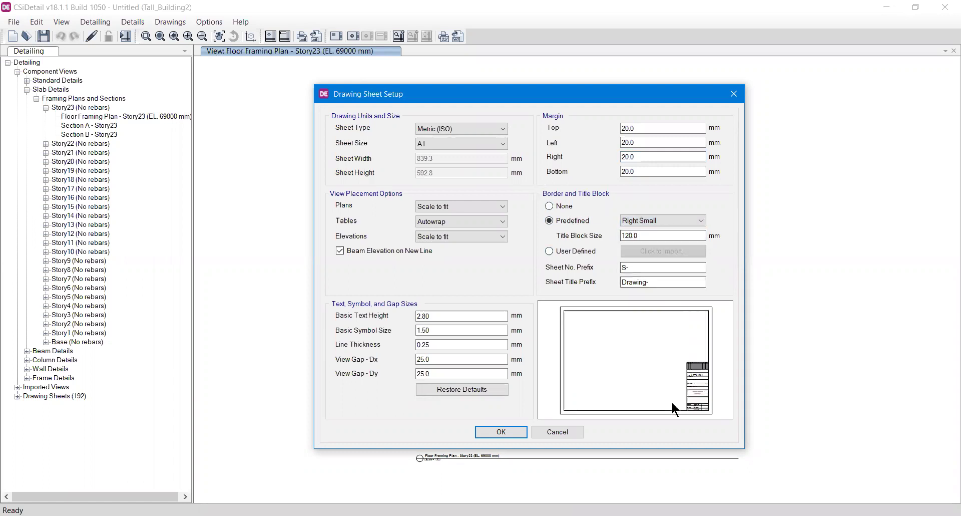
{"action": "left_click", "coordinate": [639, 219]}
{"action": "left_click", "coordinate": [636, 246]}
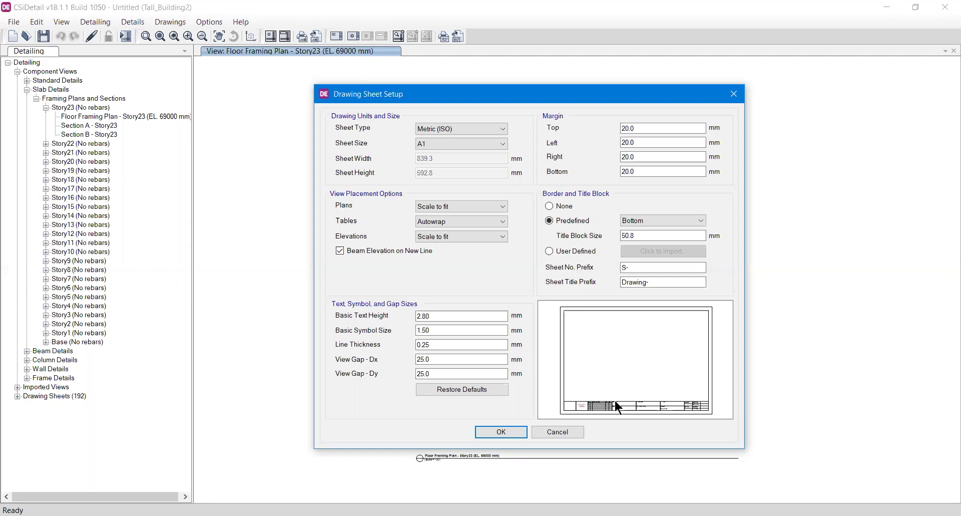
{"action": "left_click", "coordinate": [572, 250]}
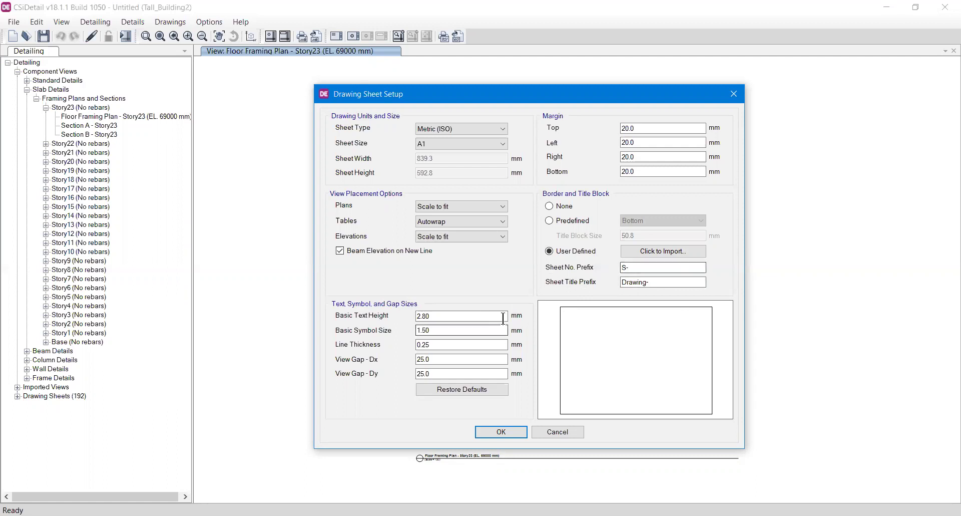
Apply the Predefined bottom title block with 2.80 basic text height and confirm the sheet setup
{"action": "left_click", "coordinate": [566, 220]}
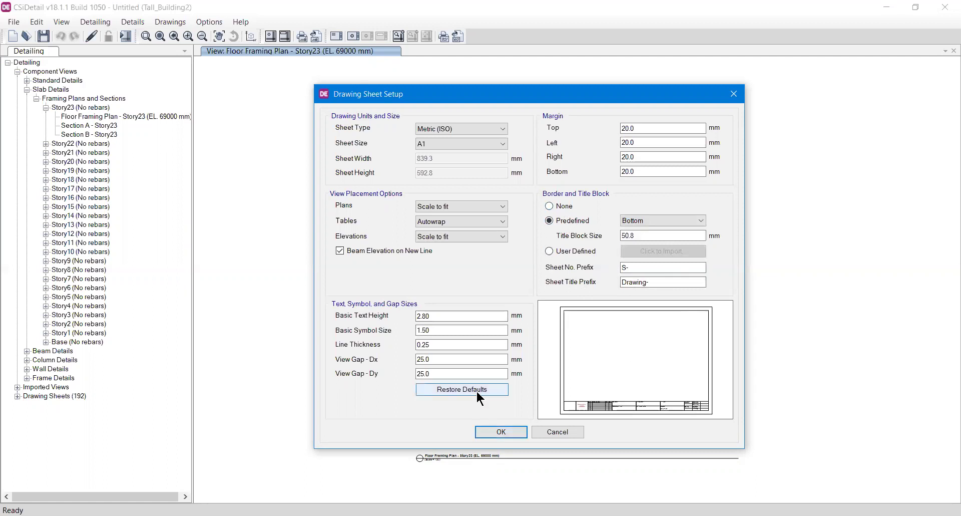
{"action": "double_click", "coordinate": [423, 315]}
{"action": "type", "text": "2.80"}
{"action": "double_click", "coordinate": [492, 316]}
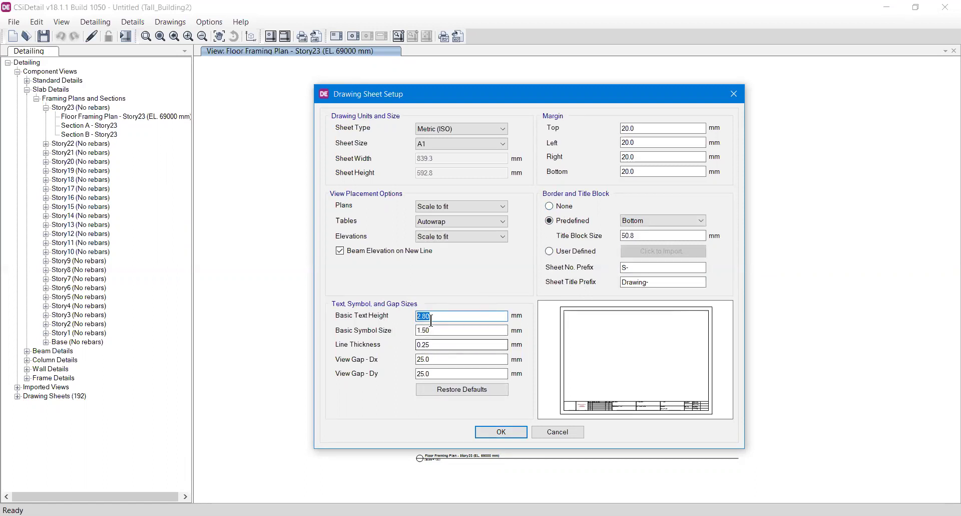
{"action": "key", "text": "Tab"}
{"action": "key", "text": "Tab"}
{"action": "key", "text": "Tab"}
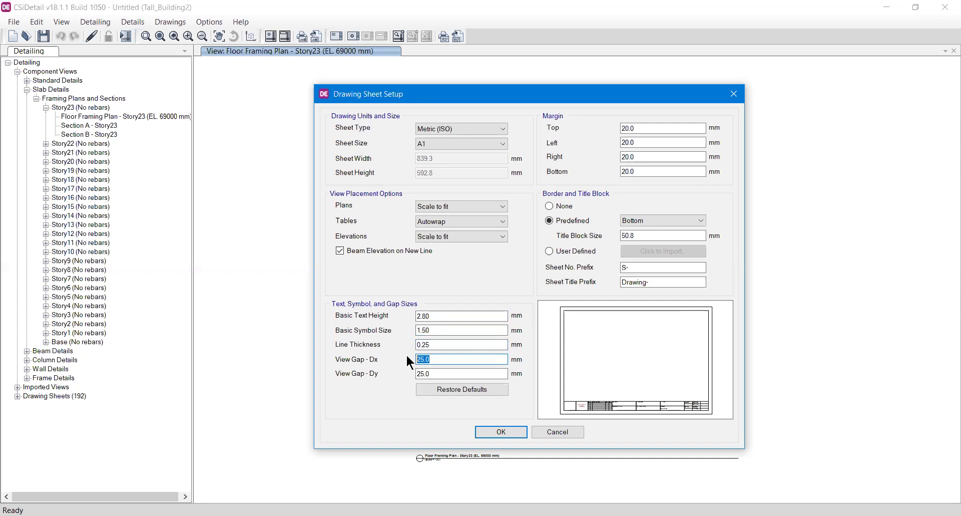
{"action": "left_click_drag", "start_coordinate": [438, 315], "coordinate": [389, 317]}
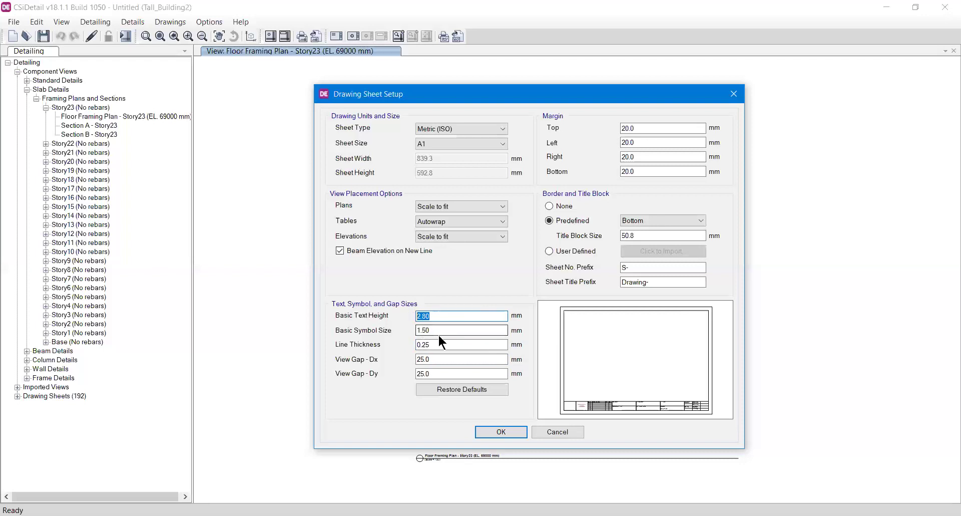
{"action": "key", "text": "Tab"}
{"action": "key", "text": "Tab"}
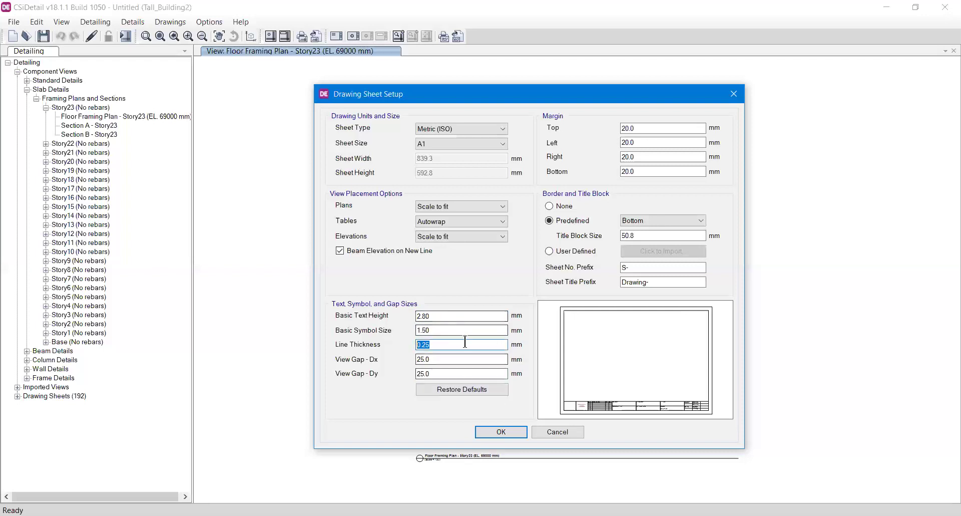
{"action": "left_click", "coordinate": [501, 431]}
In Drawing Format Properties under Beams, set Beam Centerline and Beam Outline colours to blue
{"action": "left_click", "coordinate": [165, 21]}
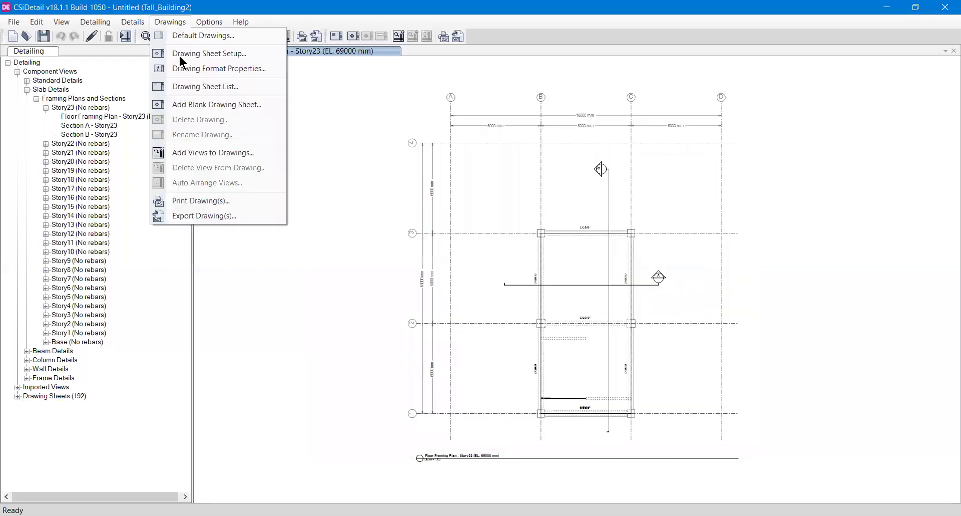
{"action": "left_click", "coordinate": [200, 71]}
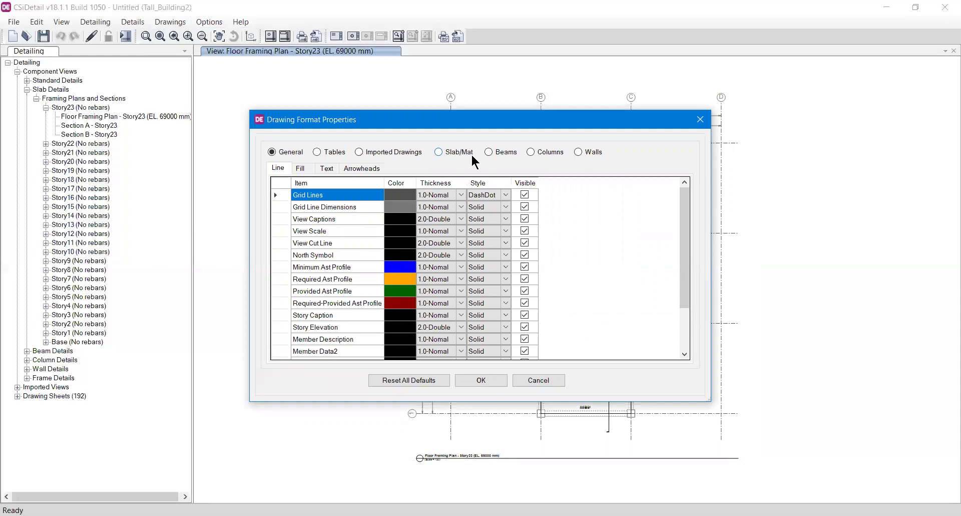
{"action": "left_click", "coordinate": [489, 152]}
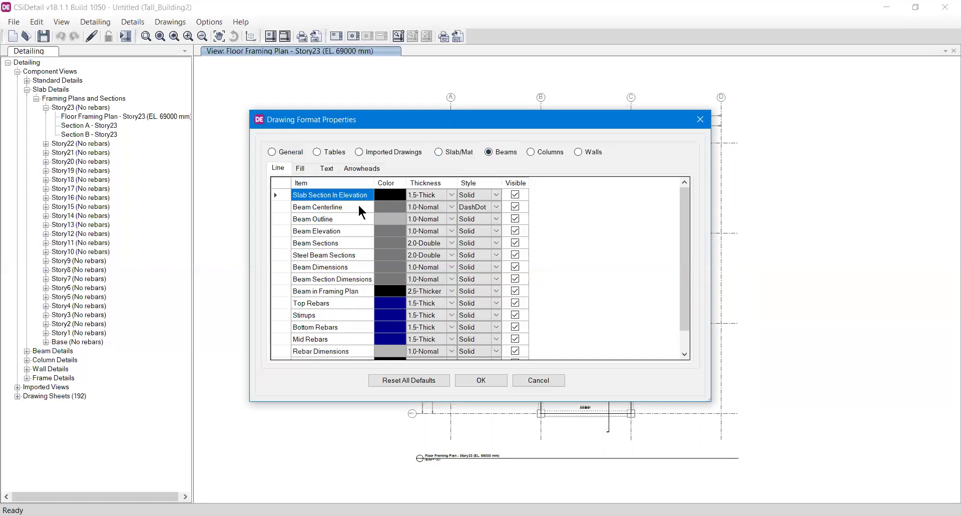
{"action": "left_click", "coordinate": [389, 207]}
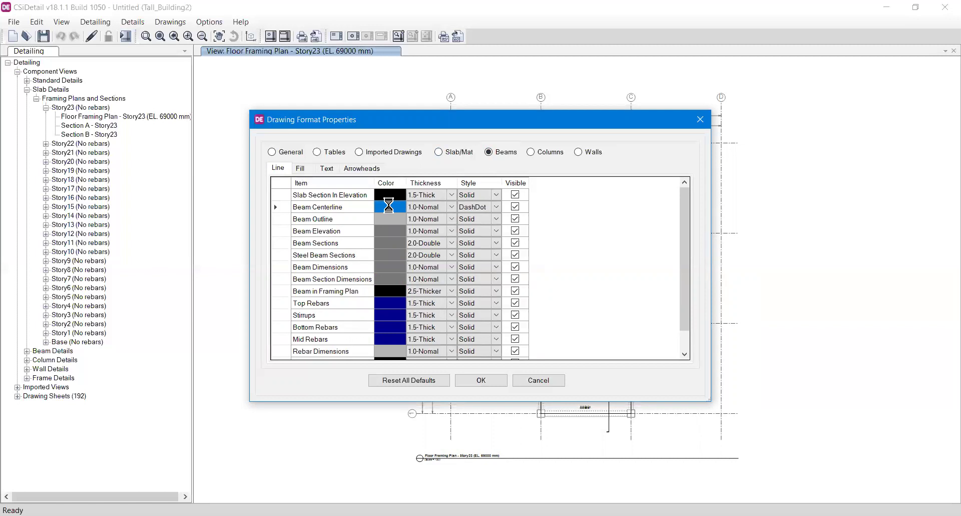
{"action": "left_click", "coordinate": [488, 181]}
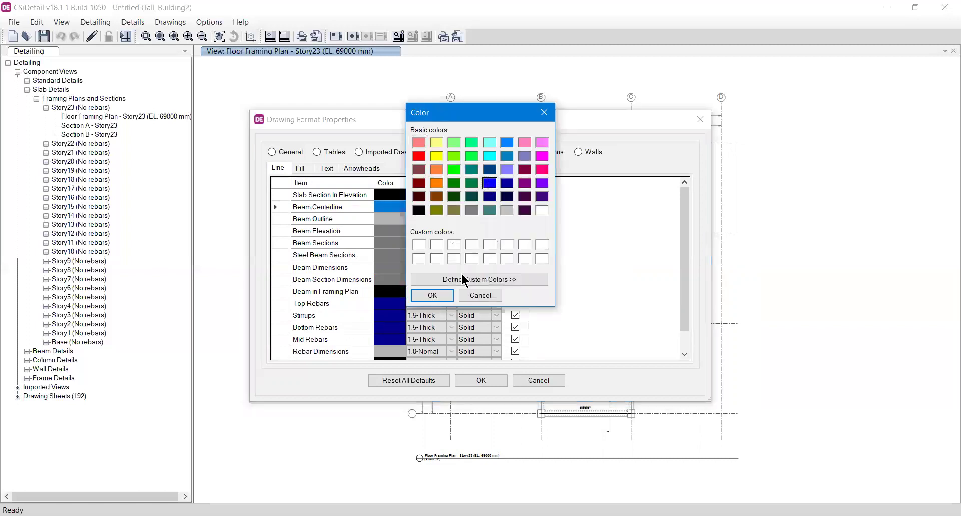
{"action": "left_click", "coordinate": [444, 296]}
{"action": "left_click", "coordinate": [389, 224]}
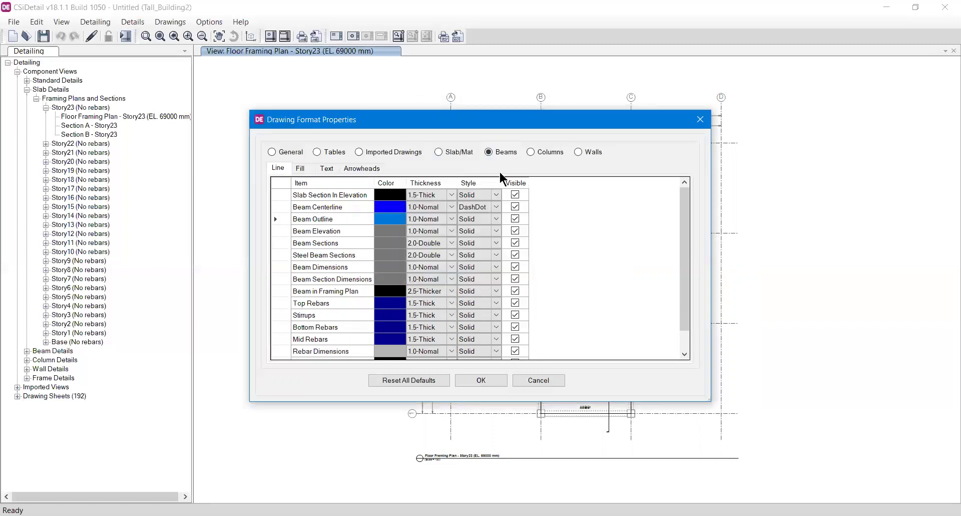
{"action": "left_click", "coordinate": [489, 183]}
{"action": "left_click", "coordinate": [437, 296]}
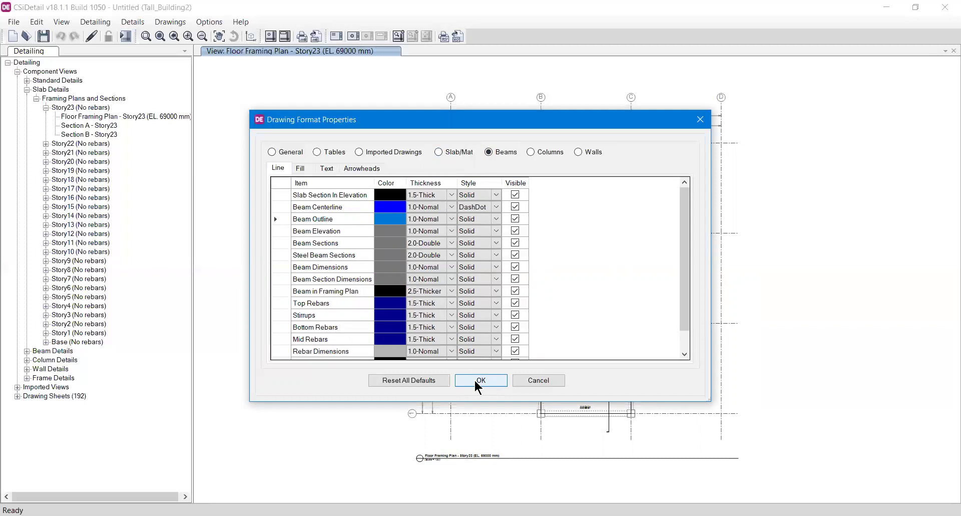
{"action": "left_click", "coordinate": [480, 380]}
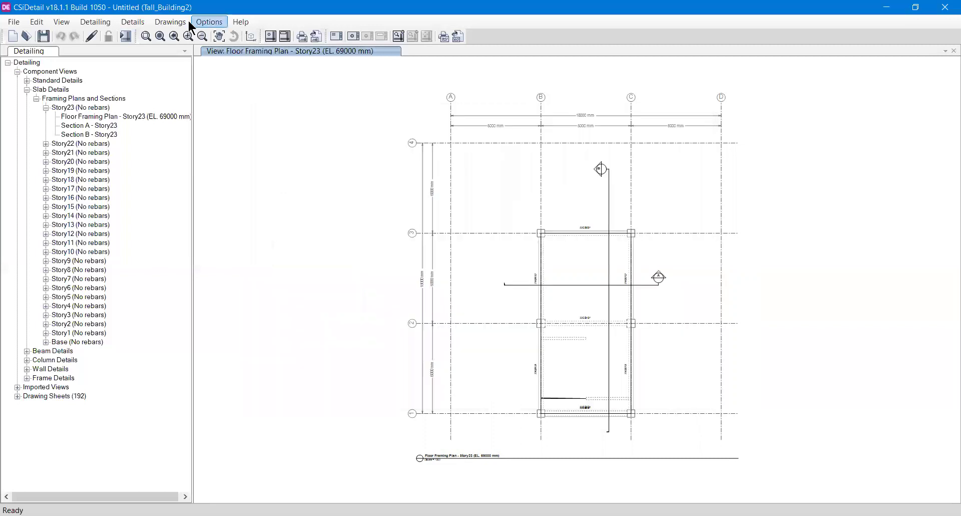
Reopen Drawing Format Properties and browse the Tables, Imported Drawings and Slab line, fill and text settings
{"action": "left_click", "coordinate": [181, 24]}
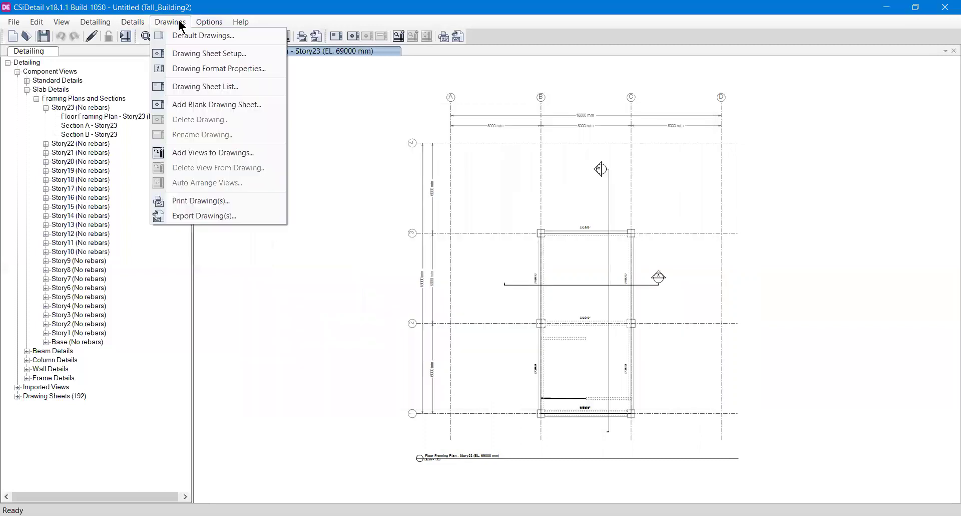
{"action": "left_click", "coordinate": [199, 68]}
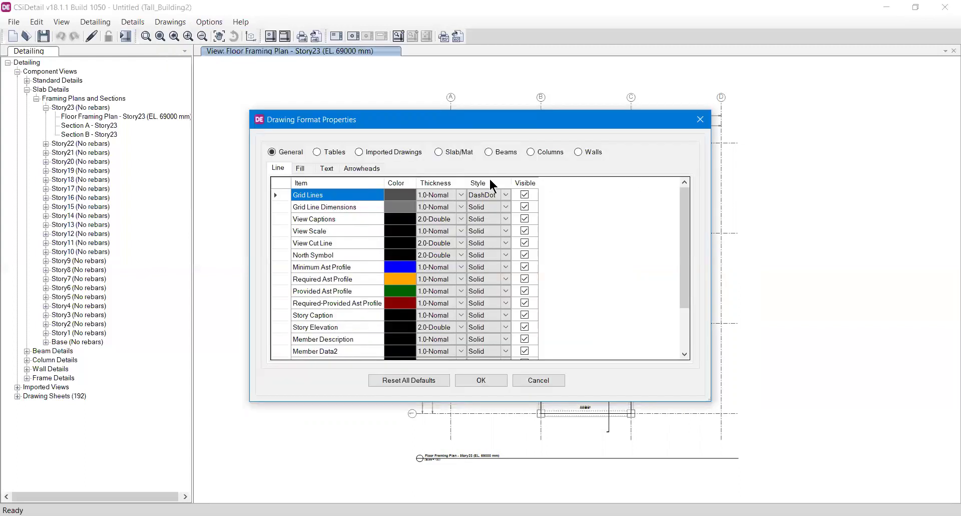
{"action": "left_click", "coordinate": [333, 151]}
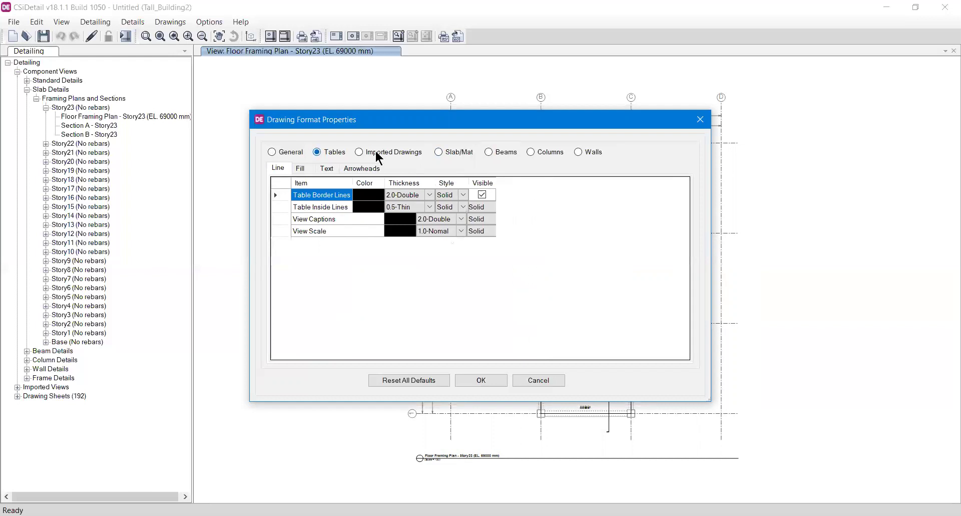
{"action": "left_click", "coordinate": [383, 150]}
{"action": "left_click", "coordinate": [463, 155]}
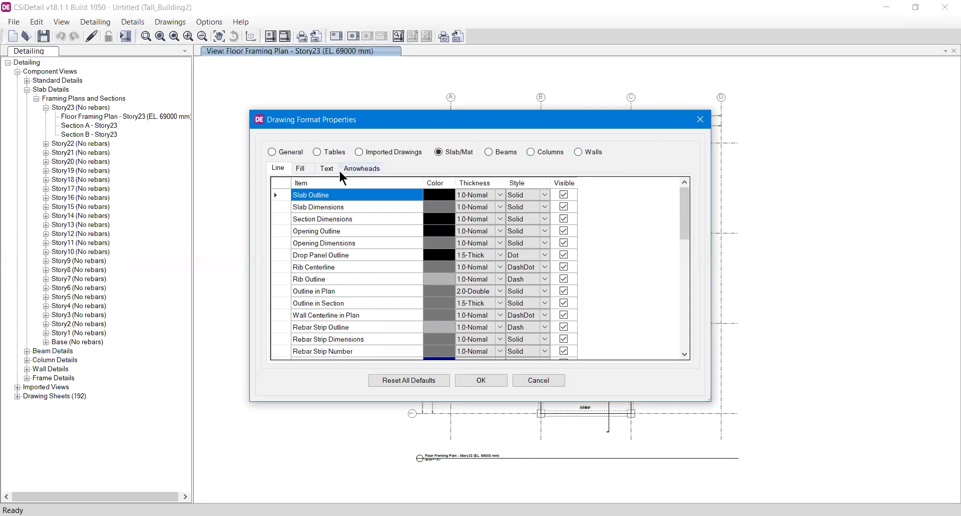
{"action": "left_click", "coordinate": [302, 169]}
{"action": "left_click", "coordinate": [325, 168]}
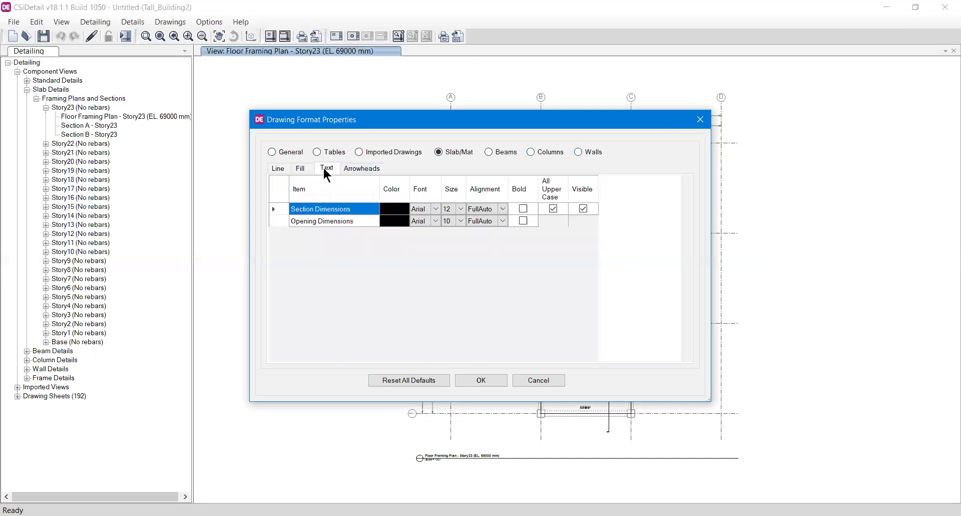
Check the Slab Dimensions left arrow style, keep it on Triangle, and close the dialog
{"action": "left_click", "coordinate": [363, 167]}
{"action": "left_click", "coordinate": [333, 170]}
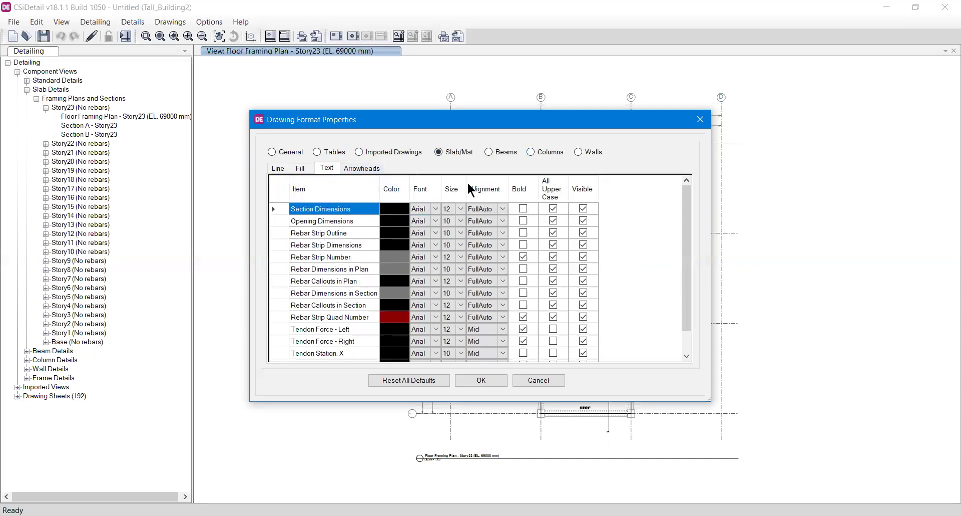
{"action": "left_click", "coordinate": [359, 166]}
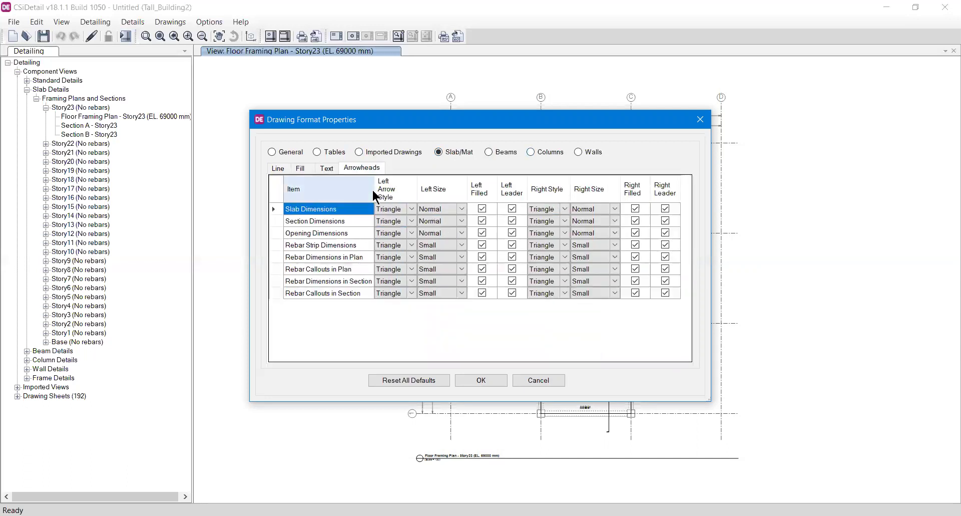
{"action": "left_click", "coordinate": [410, 211]}
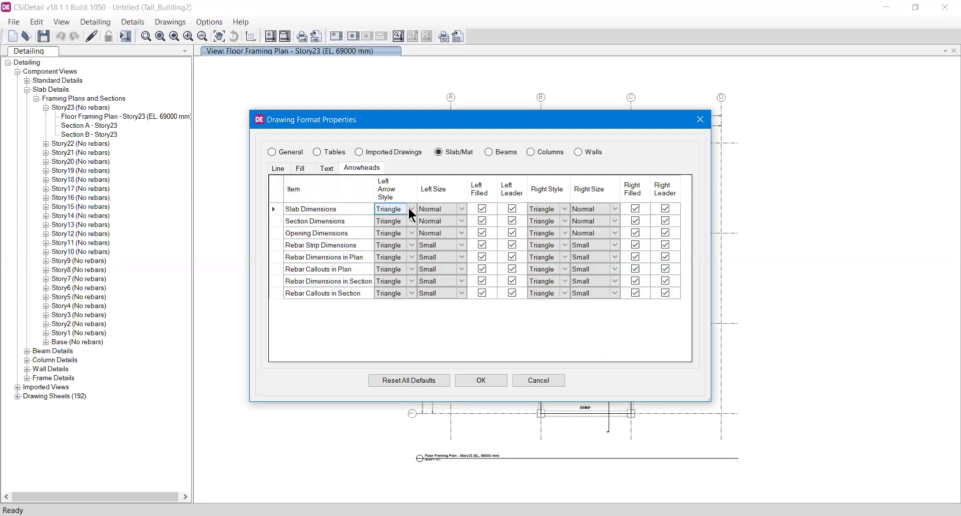
{"action": "left_click", "coordinate": [409, 210]}
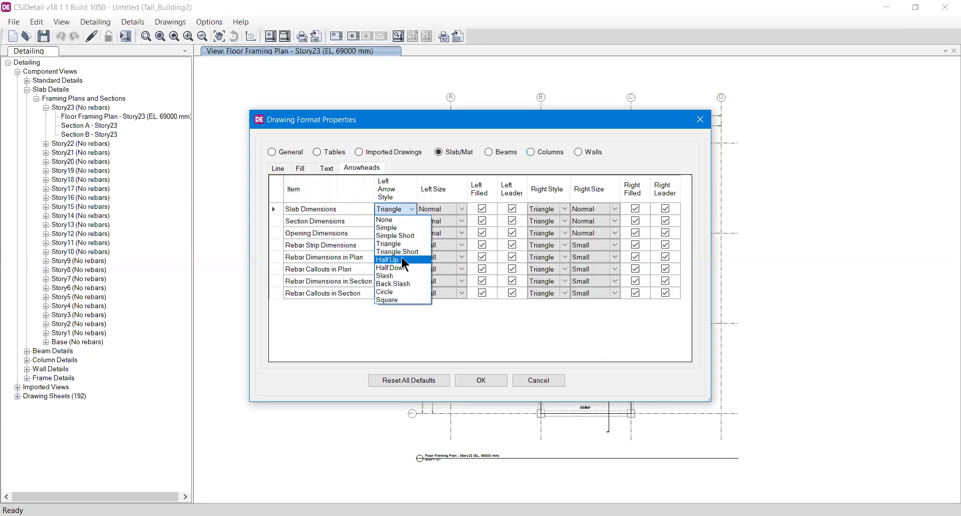
{"action": "left_click", "coordinate": [709, 119]}
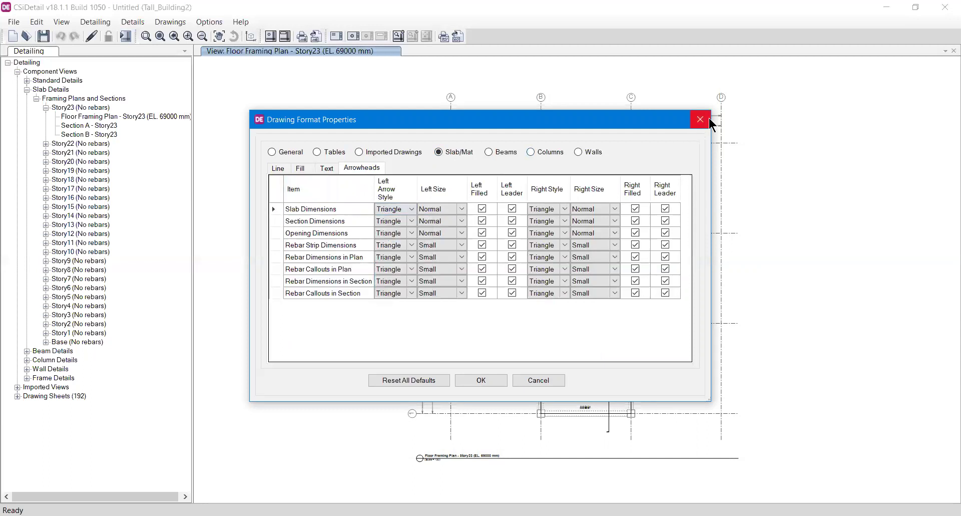
{"action": "left_click", "coordinate": [700, 119]}
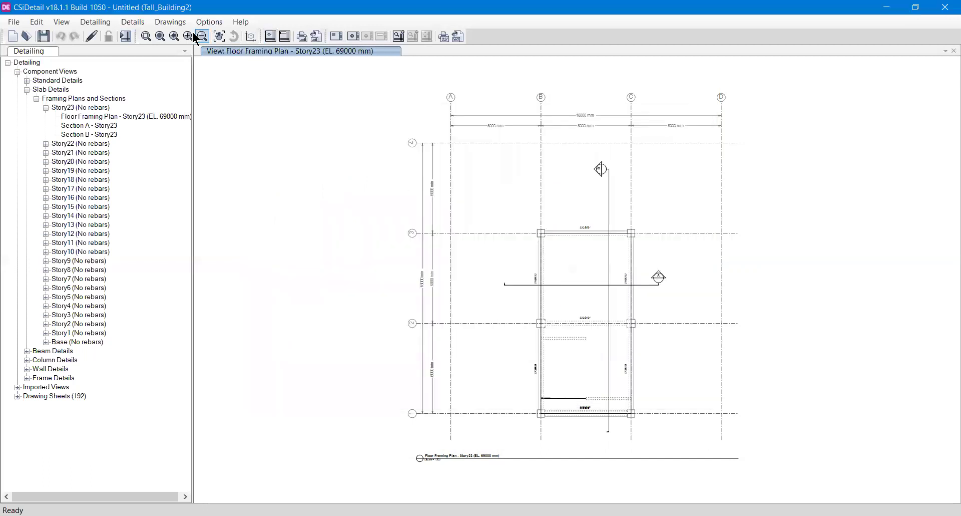
{"action": "left_click", "coordinate": [170, 22]}
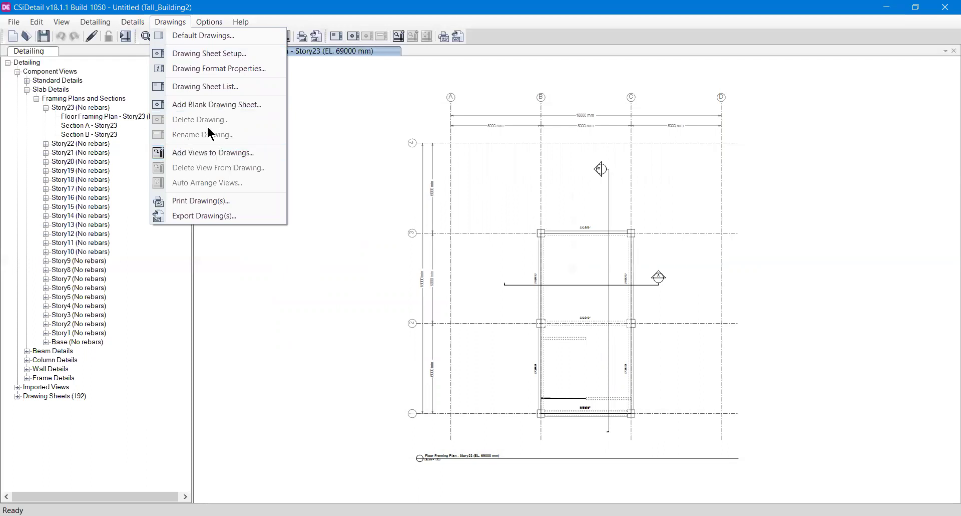
{"action": "left_click", "coordinate": [234, 162]}
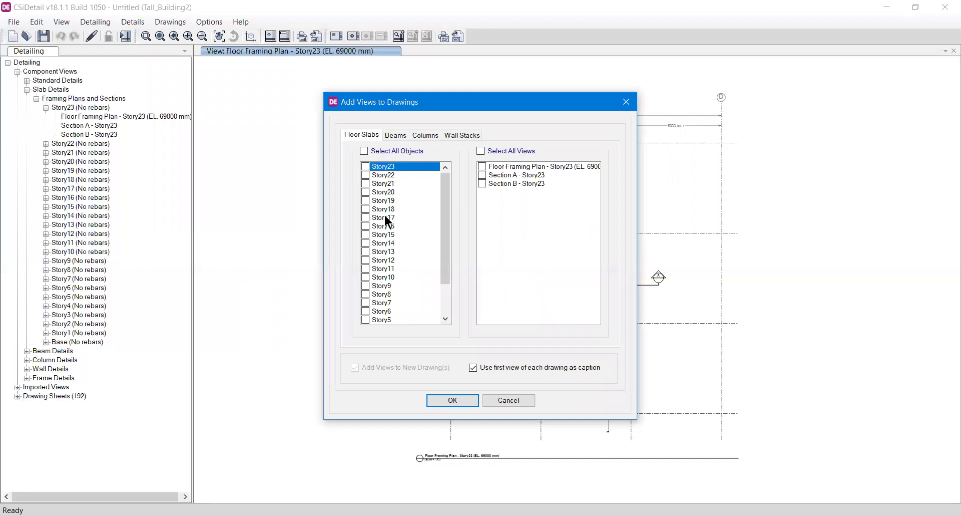
{"action": "left_click", "coordinate": [397, 137]}
{"action": "left_click", "coordinate": [426, 137]}
{"action": "left_click", "coordinate": [463, 135]}
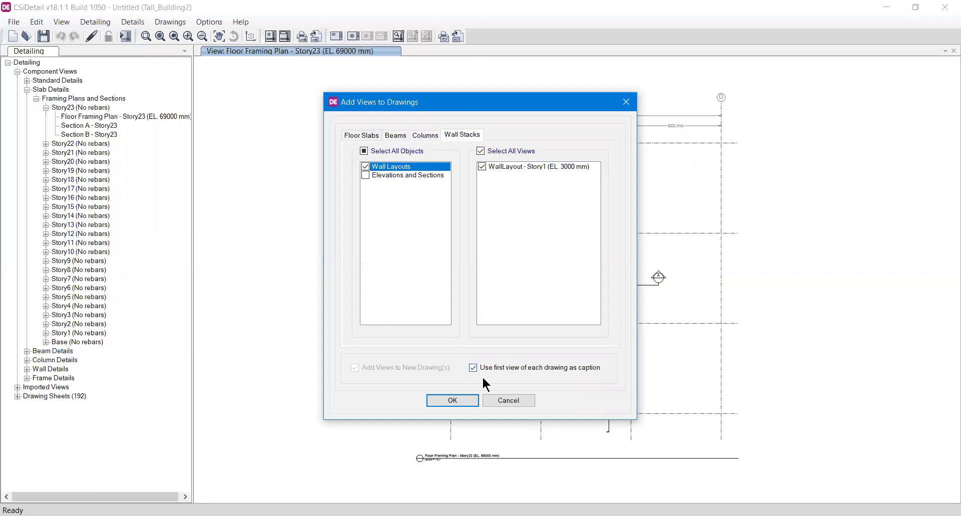
{"action": "left_click", "coordinate": [512, 405]}
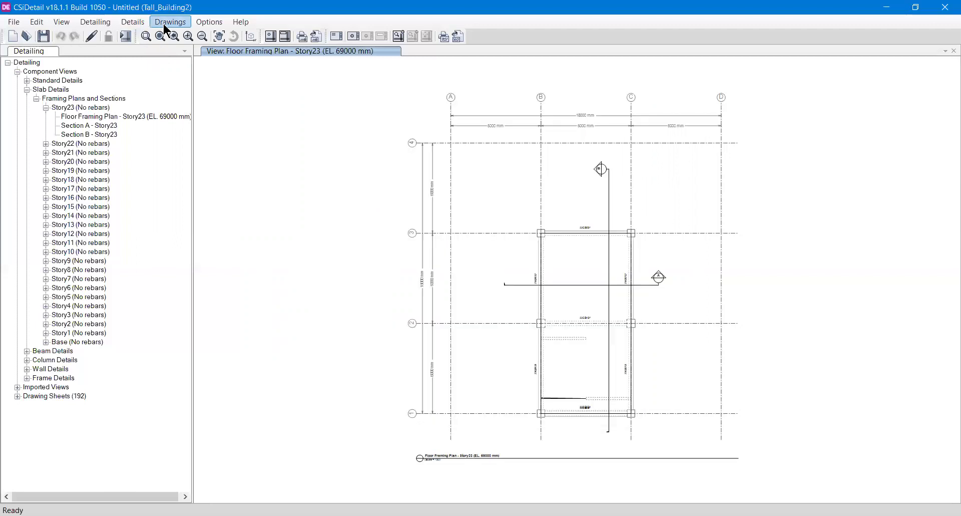
Expand Beam Details > Concrete Beams in the Detailing tree and open the Story21 concrete beam layout
{"action": "left_click", "coordinate": [169, 22]}
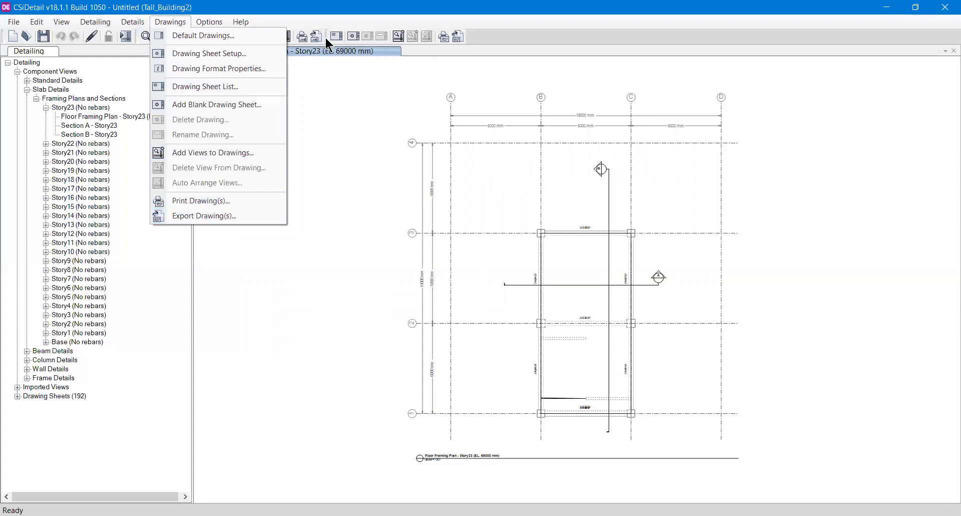
{"action": "key", "text": "Escape"}
{"action": "left_click", "coordinate": [26, 89]}
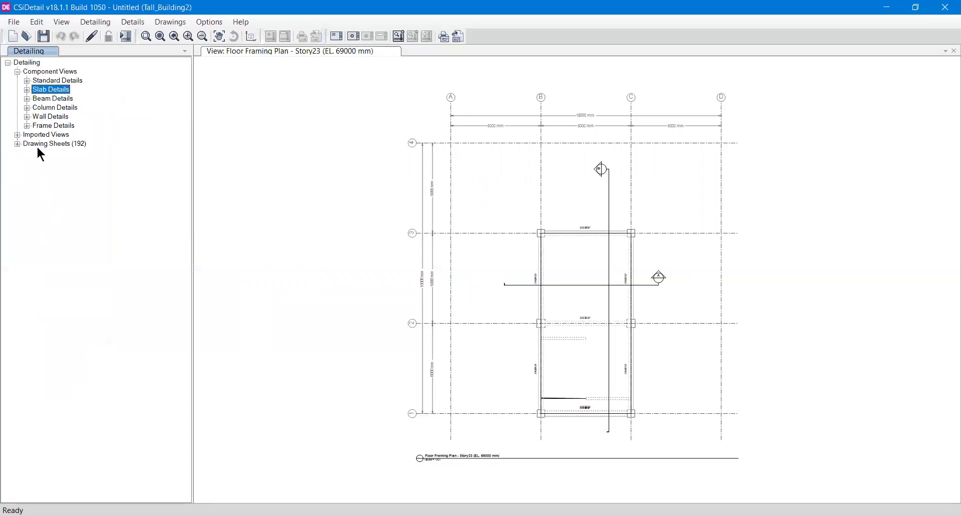
{"action": "left_click", "coordinate": [27, 99]}
{"action": "left_click", "coordinate": [36, 107]}
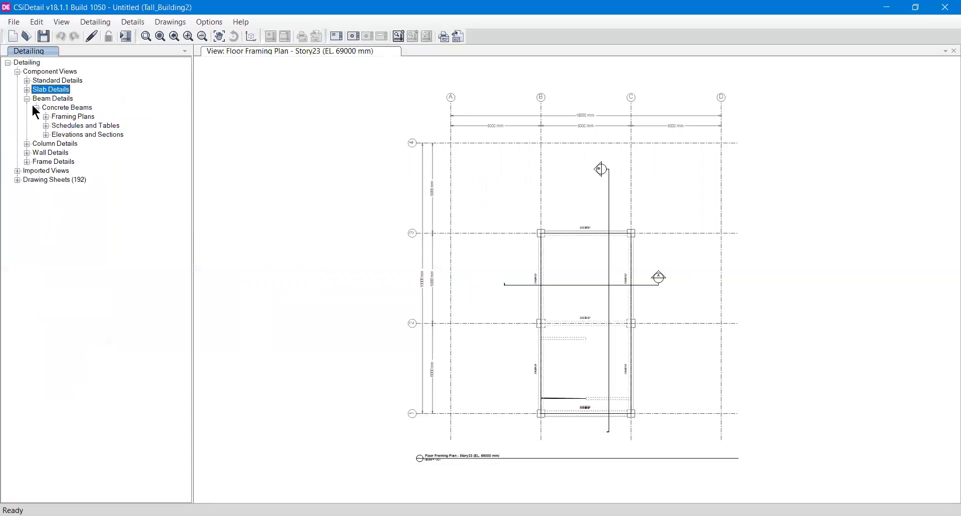
{"action": "left_click", "coordinate": [46, 116]}
{"action": "double_click", "coordinate": [101, 143]}
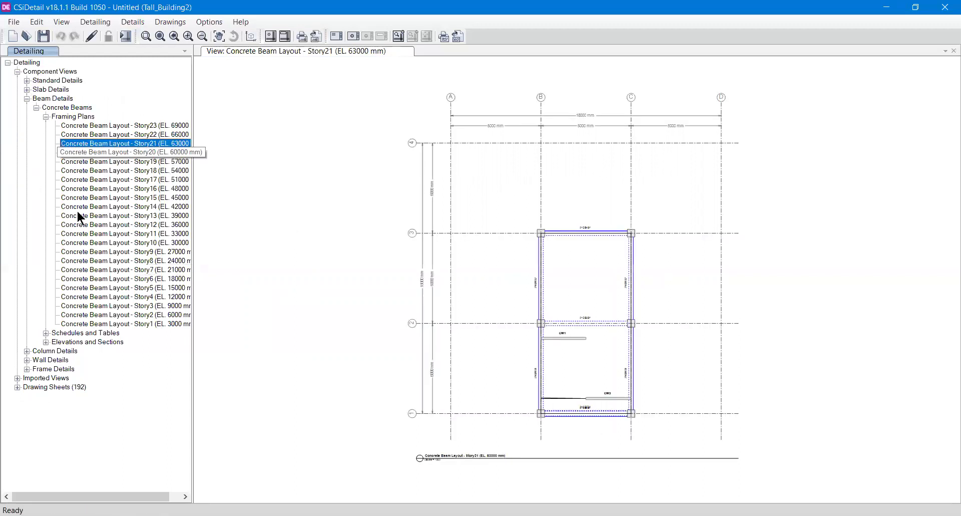
Open 1CB1:Elevation under Elevations and Sections > Story1 > 1CB1
{"action": "double_click", "coordinate": [62, 342]}
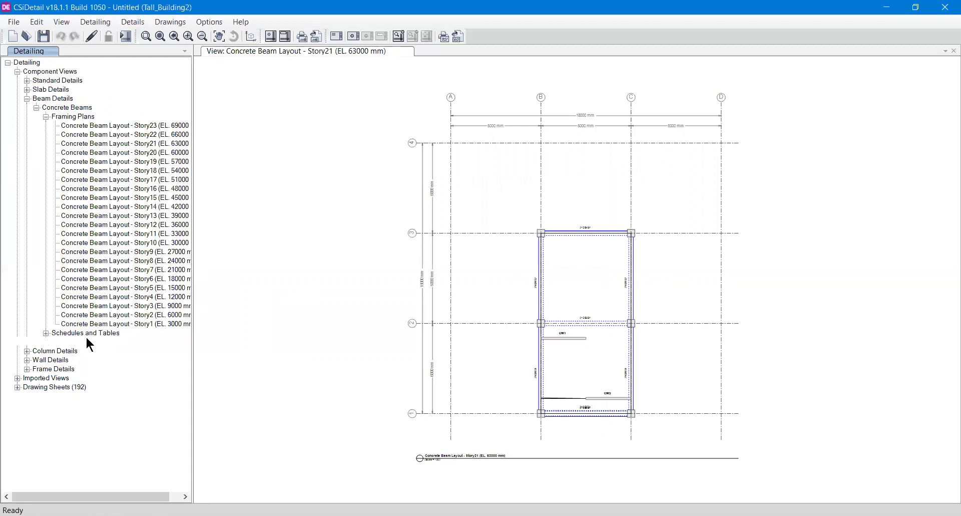
{"action": "scroll", "coordinate": [58, 430], "scroll_direction": "down", "scroll_amount": 3}
{"action": "double_click", "coordinate": [73, 441]}
{"action": "double_click", "coordinate": [79, 432]}
{"action": "double_click", "coordinate": [103, 423]}
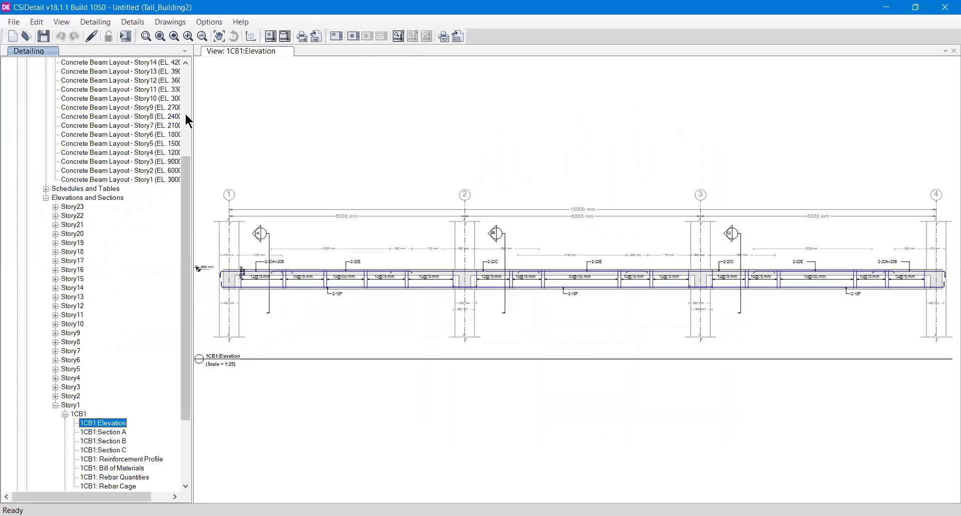
Bring up Print Drawing(s) and keep Microsoft Print to PDF as the printer
{"action": "left_click", "coordinate": [171, 22]}
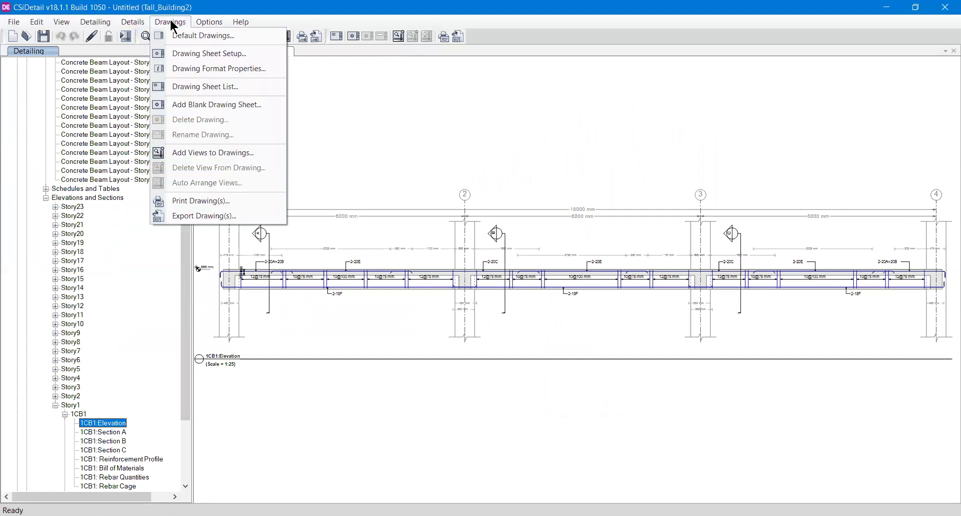
{"action": "left_click", "coordinate": [195, 201]}
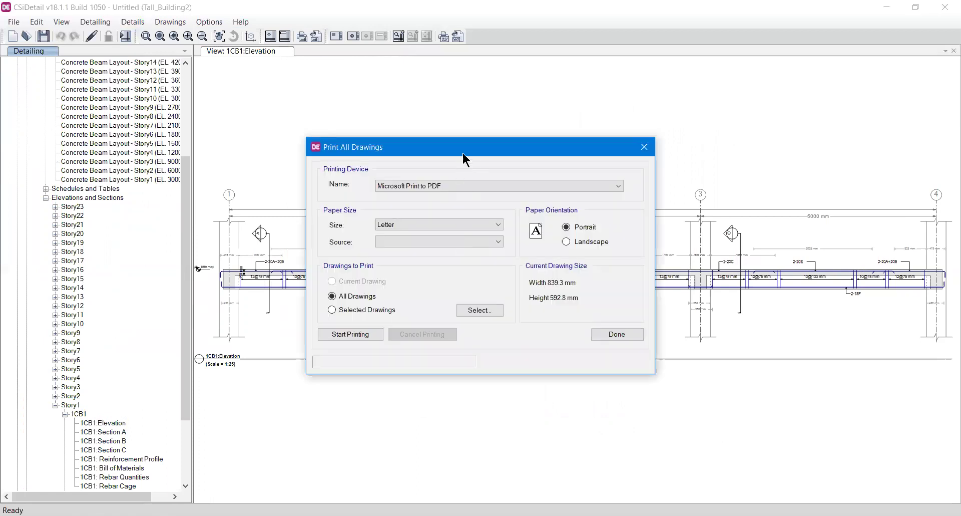
{"action": "left_click_drag", "start_coordinate": [405, 157], "coordinate": [366, 143]}
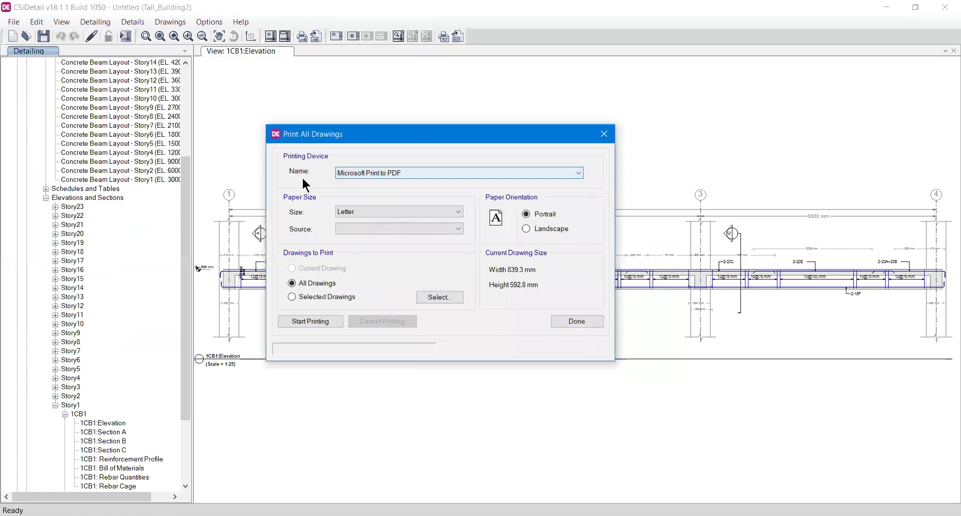
{"action": "left_click", "coordinate": [354, 175]}
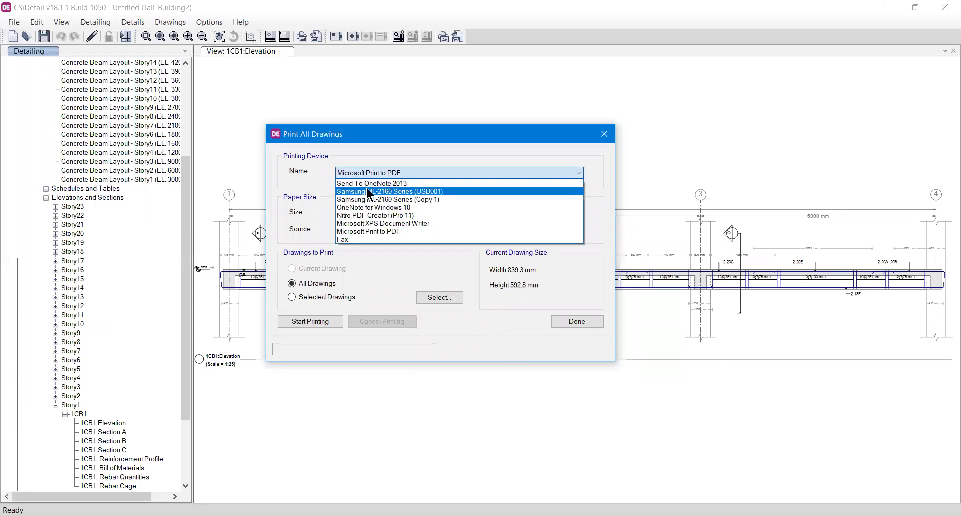
{"action": "left_click", "coordinate": [384, 232]}
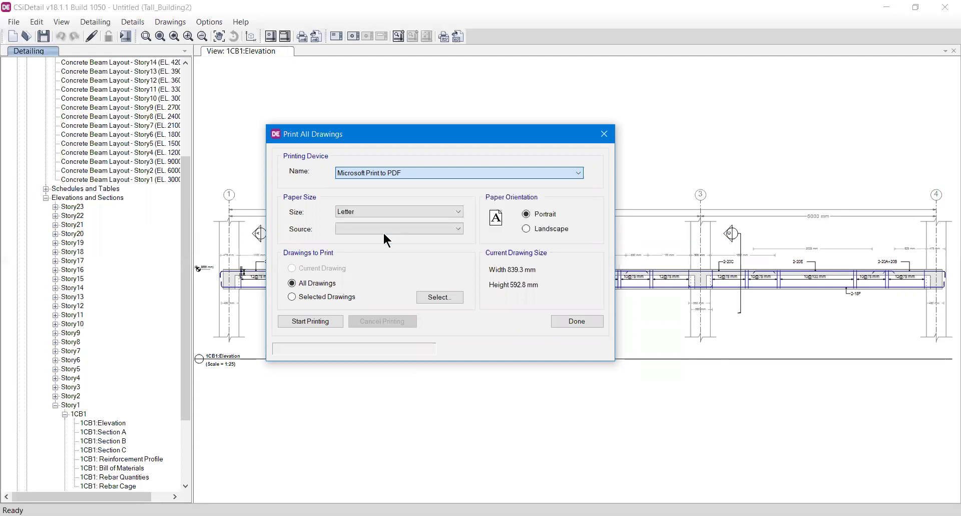
{"action": "left_click", "coordinate": [371, 176]}
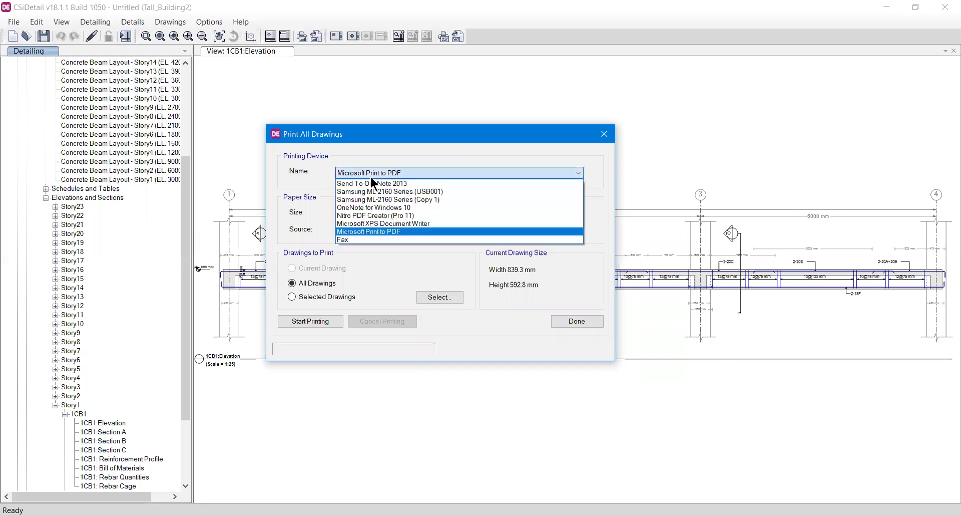
{"action": "left_click", "coordinate": [372, 231]}
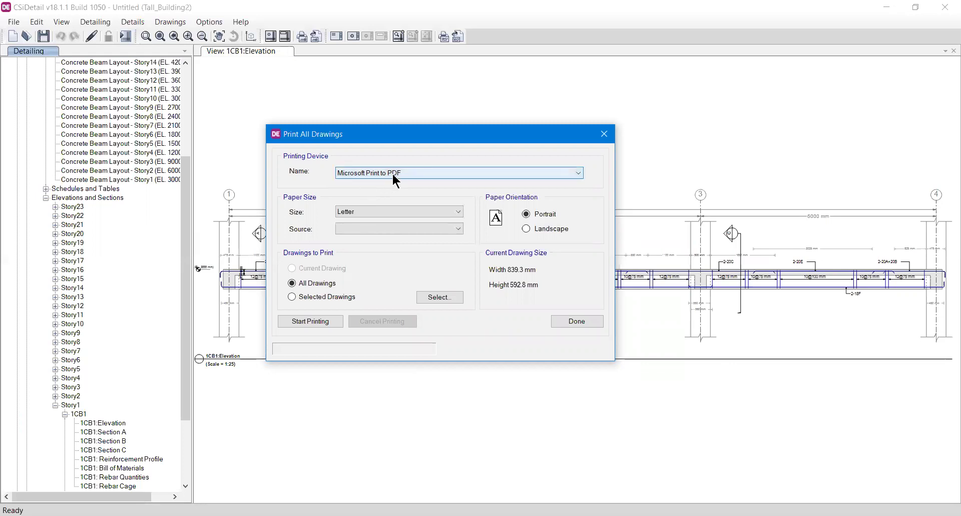
Choose A4 paper in landscape orientation and start printing all drawings
{"action": "left_click", "coordinate": [356, 210]}
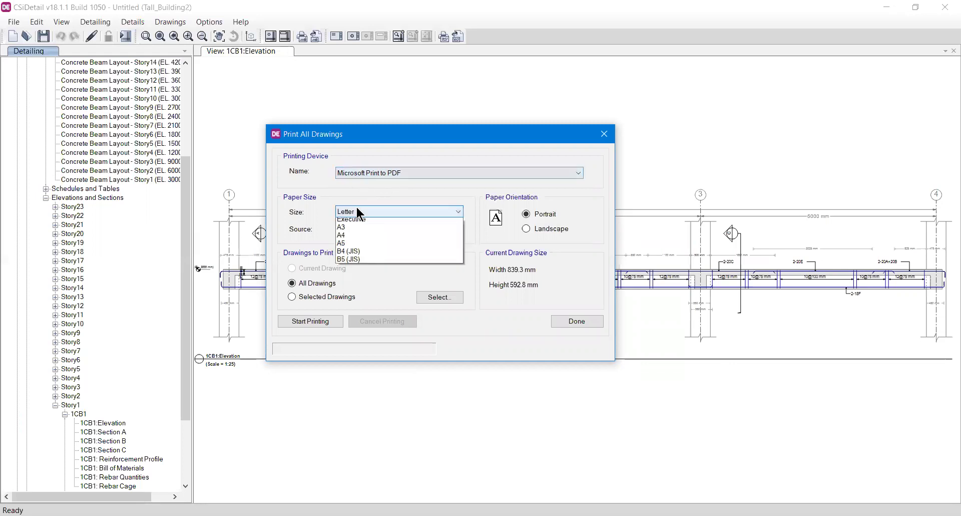
{"action": "left_click", "coordinate": [349, 269]}
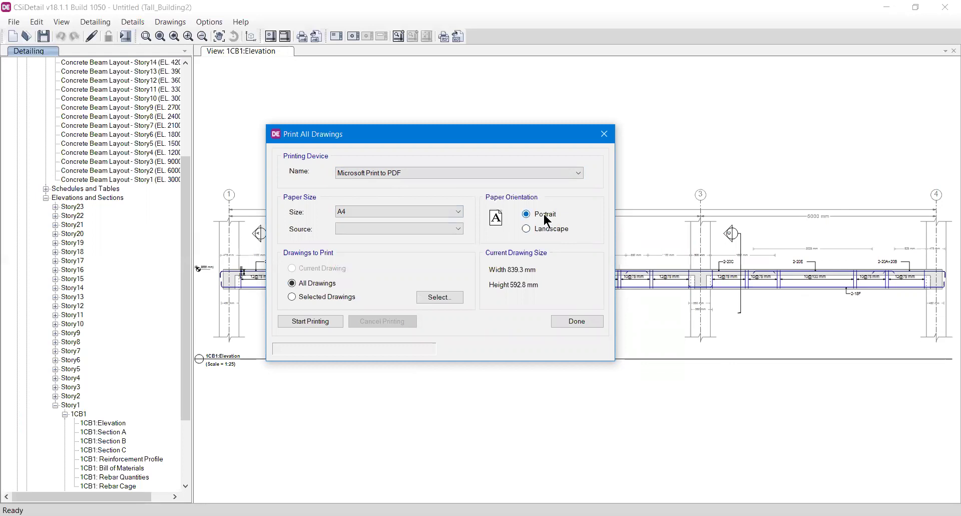
{"action": "left_click", "coordinate": [549, 230]}
{"action": "left_click", "coordinate": [320, 323]}
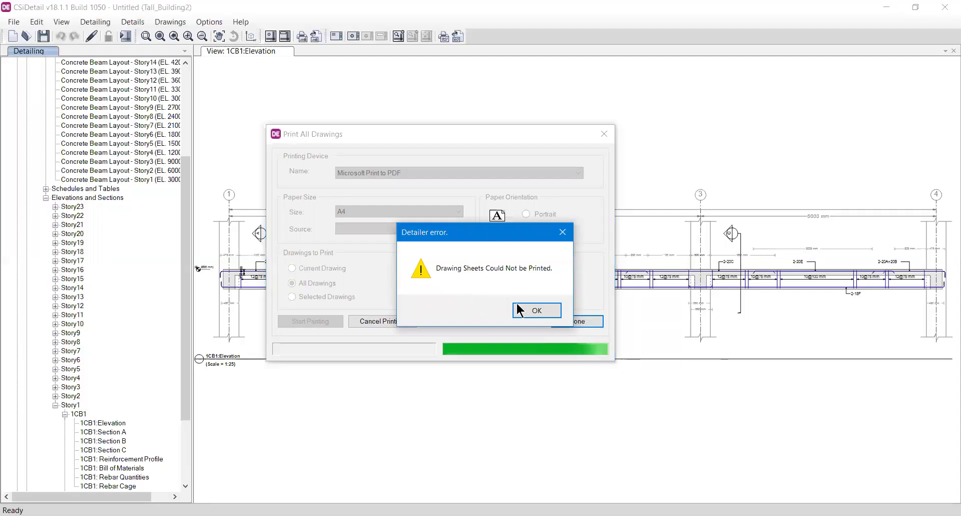
Dismiss the 'Drawing Sheets Could Not be Printed' error and close the Print All Drawings window
{"action": "left_click", "coordinate": [531, 310]}
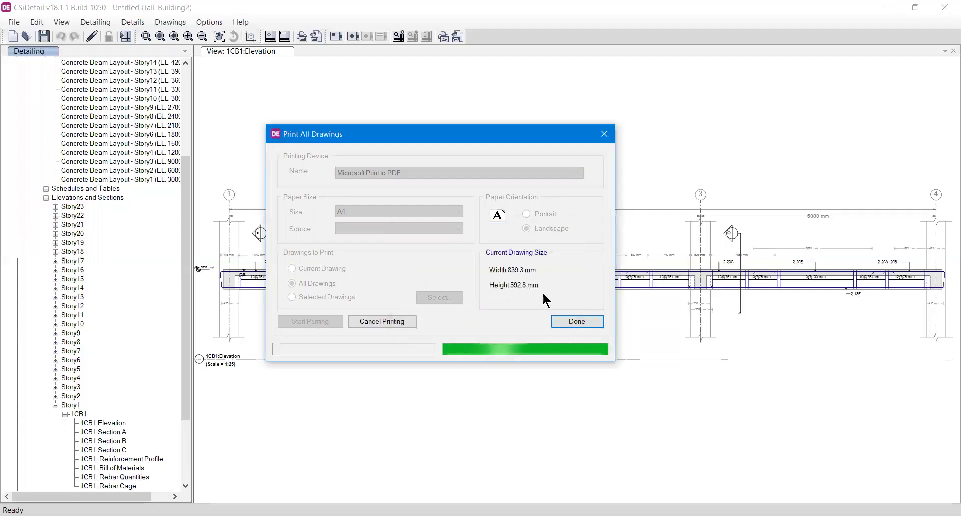
{"action": "left_click", "coordinate": [603, 134]}
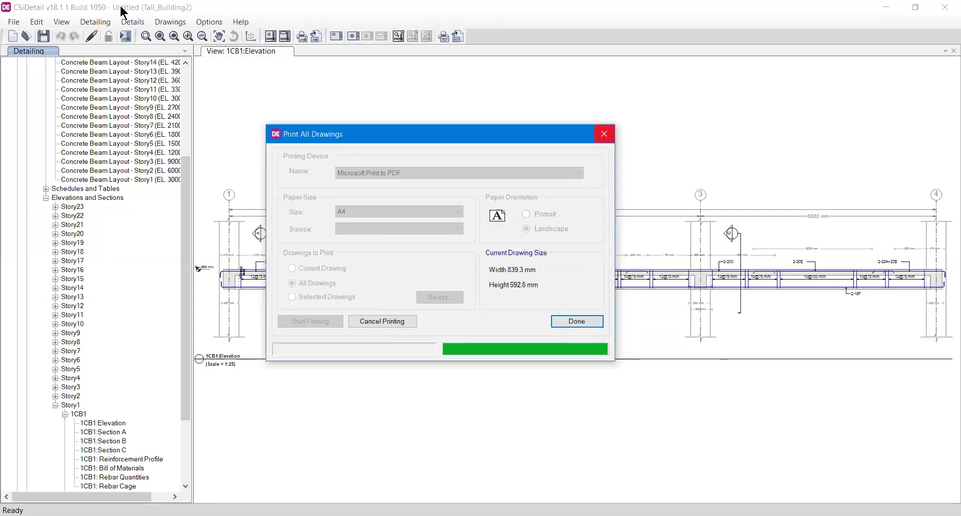
{"action": "left_click", "coordinate": [170, 22]}
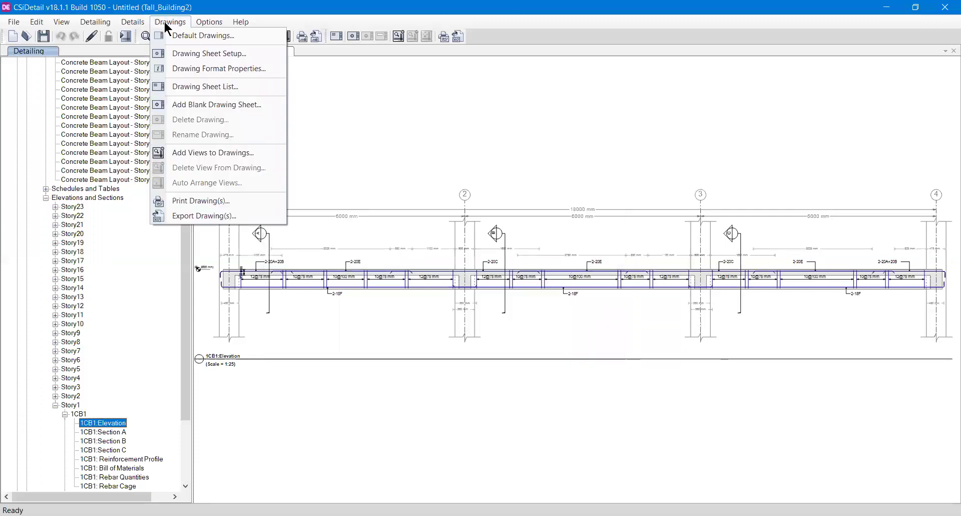
{"action": "left_click", "coordinate": [202, 202]}
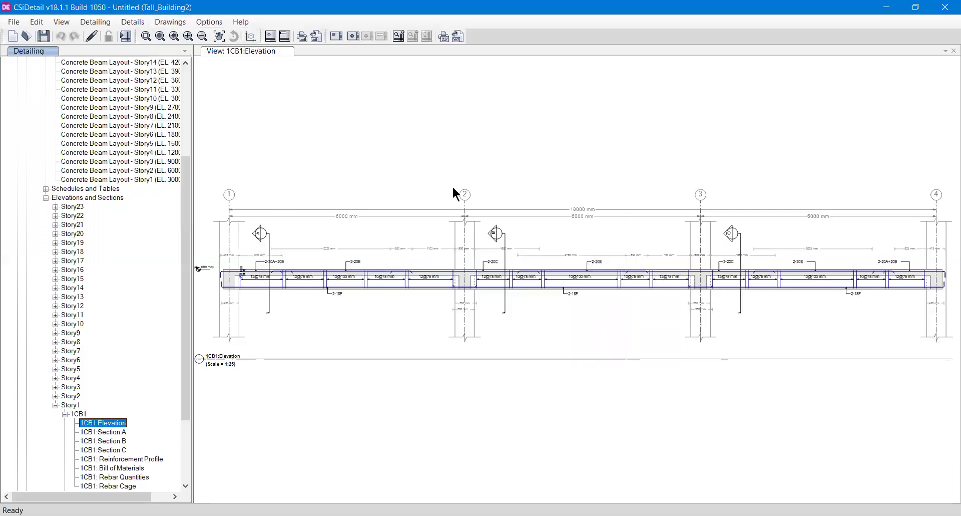
{"action": "left_click", "coordinate": [401, 222]}
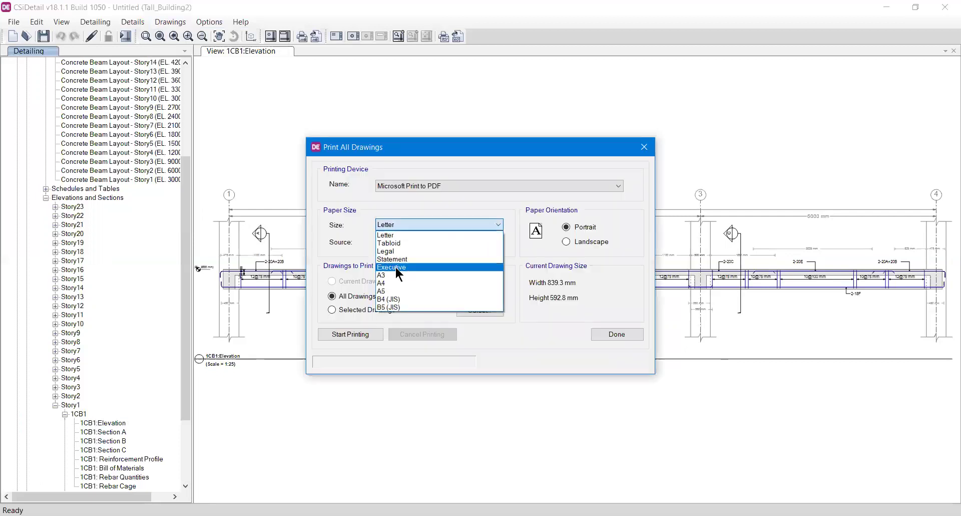
{"action": "left_click", "coordinate": [393, 283]}
{"action": "left_click", "coordinate": [372, 308]}
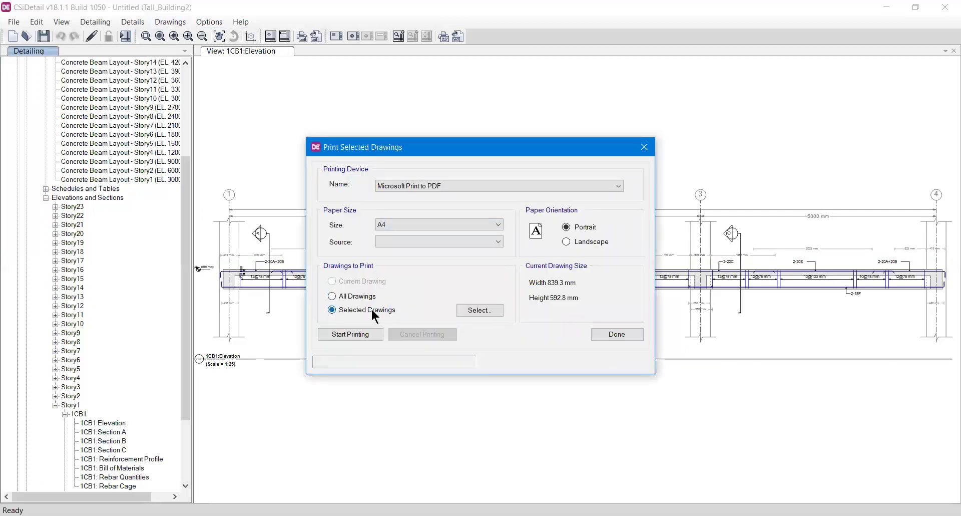
{"action": "left_click", "coordinate": [466, 309]}
{"action": "left_click_drag", "start_coordinate": [534, 214], "coordinate": [534, 297]}
{"action": "left_click", "coordinate": [495, 232]}
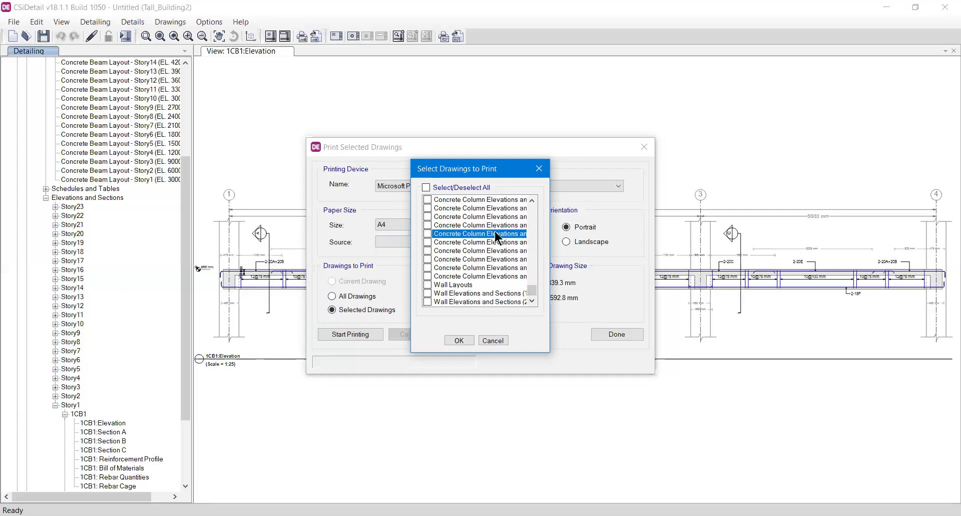
{"action": "left_click", "coordinate": [540, 169]}
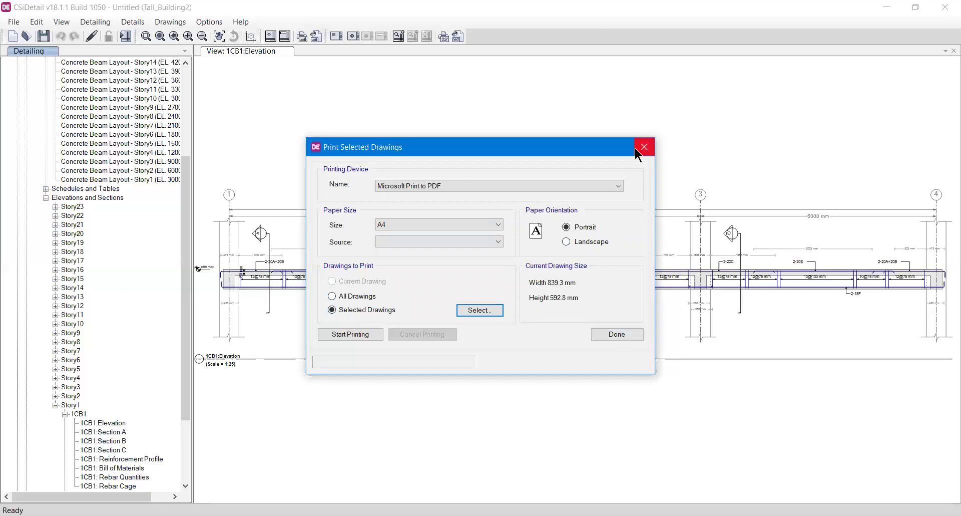
{"action": "left_click", "coordinate": [643, 148]}
{"action": "left_click", "coordinate": [261, 54]}
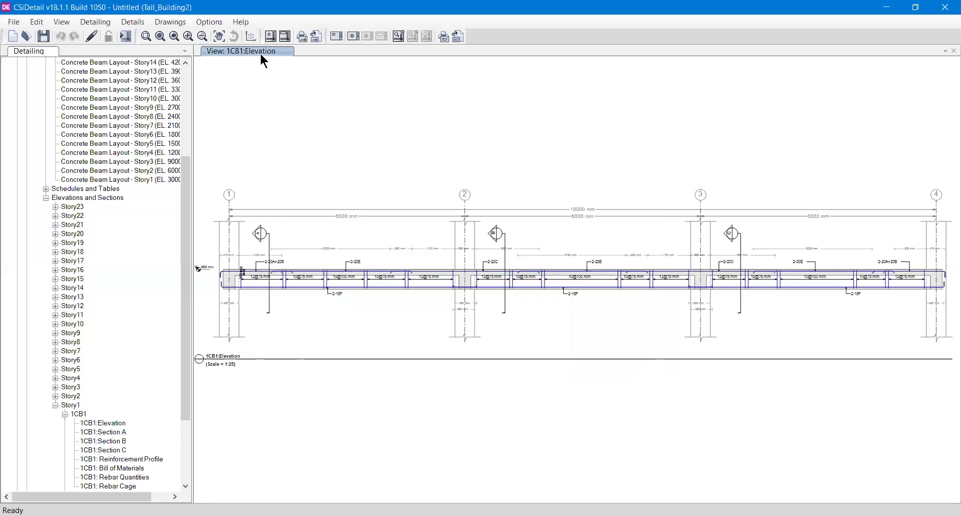
Set up Print View for the 1CB1 elevation on A4 paper in landscape orientation
{"action": "right_click", "coordinate": [518, 171]}
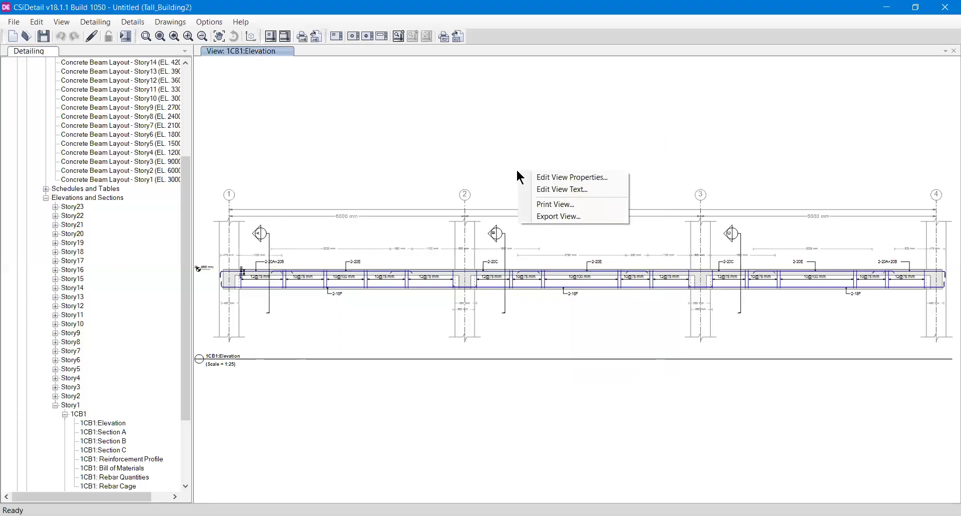
{"action": "left_click", "coordinate": [555, 205]}
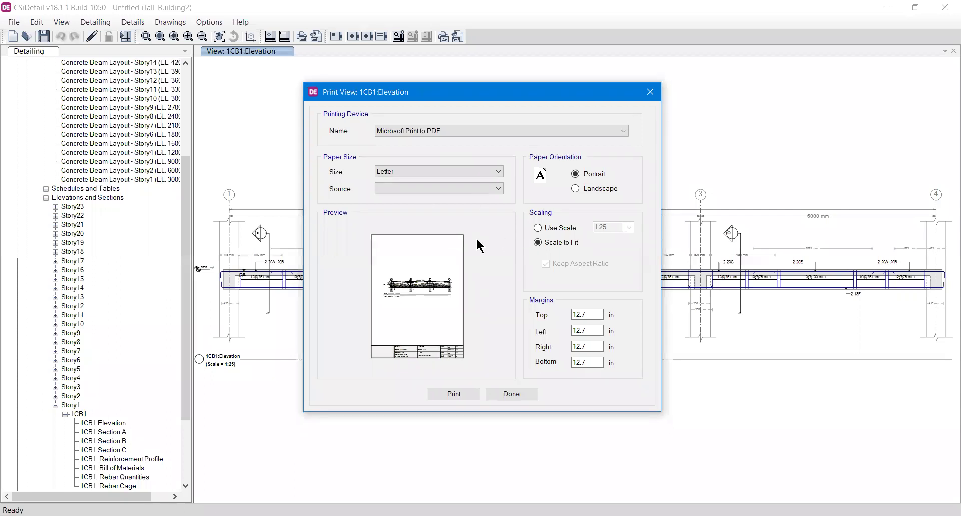
{"action": "left_click", "coordinate": [598, 187]}
{"action": "left_click", "coordinate": [577, 175]}
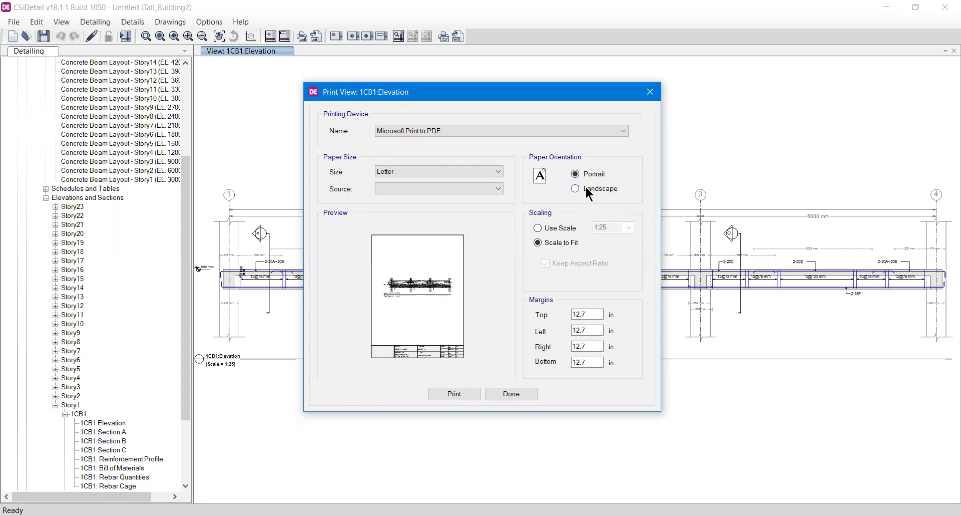
{"action": "left_click", "coordinate": [588, 193]}
{"action": "left_click", "coordinate": [425, 172]}
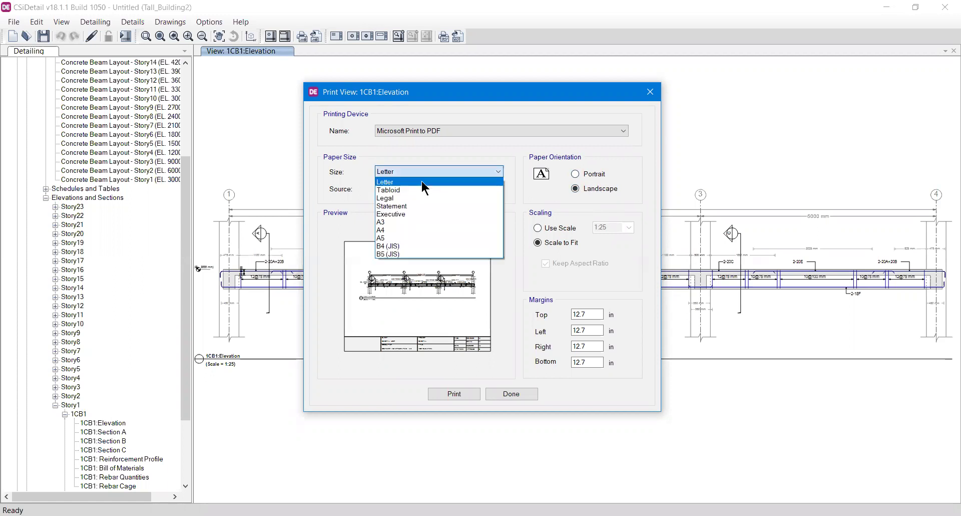
{"action": "left_click", "coordinate": [414, 222]}
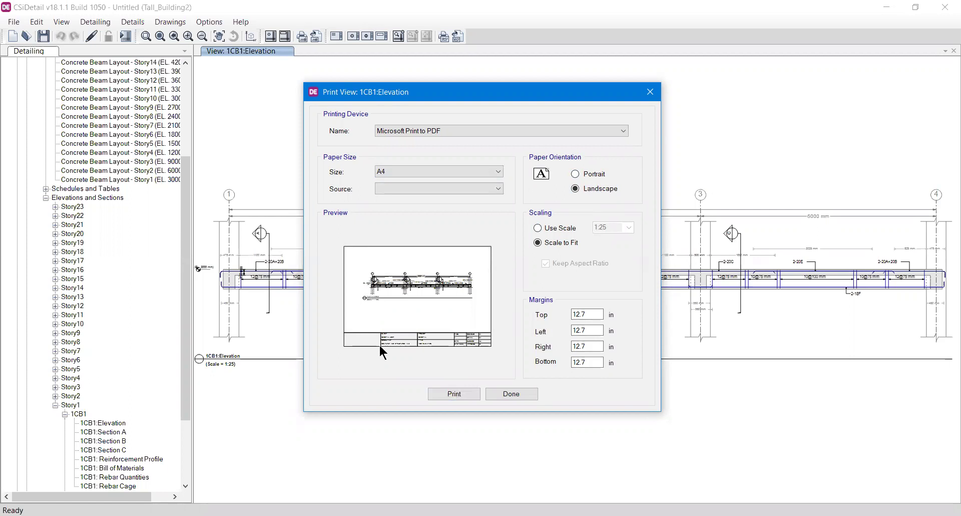
Print the view to a PDF named 123 saved on the Desktop
{"action": "left_click", "coordinate": [462, 396]}
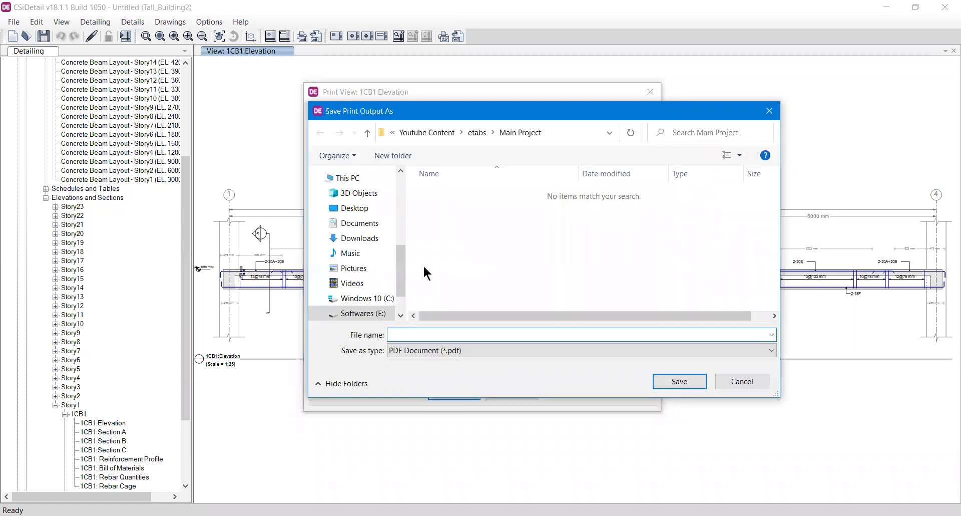
{"action": "left_click", "coordinate": [380, 209]}
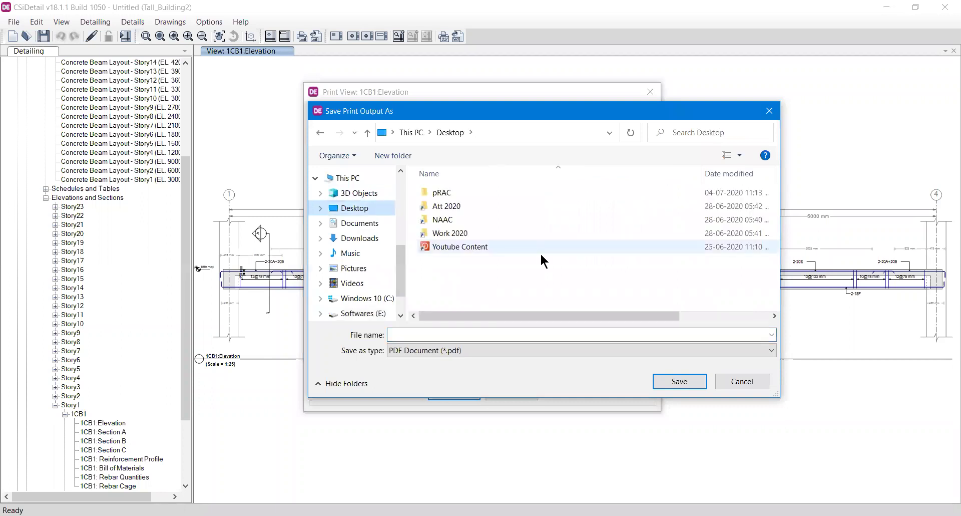
{"action": "type", "text": "123"}
{"action": "left_click", "coordinate": [668, 381]}
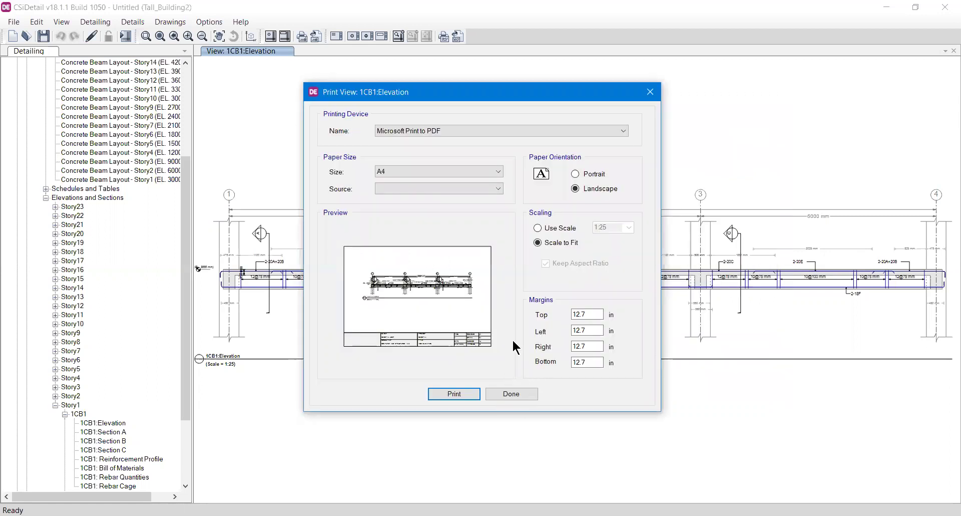
{"action": "left_click", "coordinate": [511, 394]}
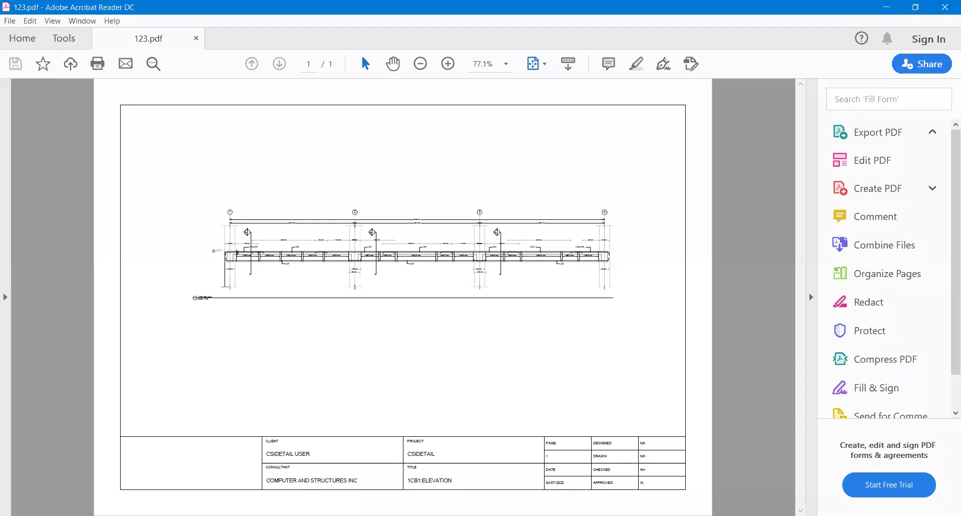
Zoom in repeatedly on 123.pdf and scroll around to inspect the beam elevation dimension labels
{"action": "left_click", "coordinate": [449, 65]}
{"action": "left_click", "coordinate": [448, 64]}
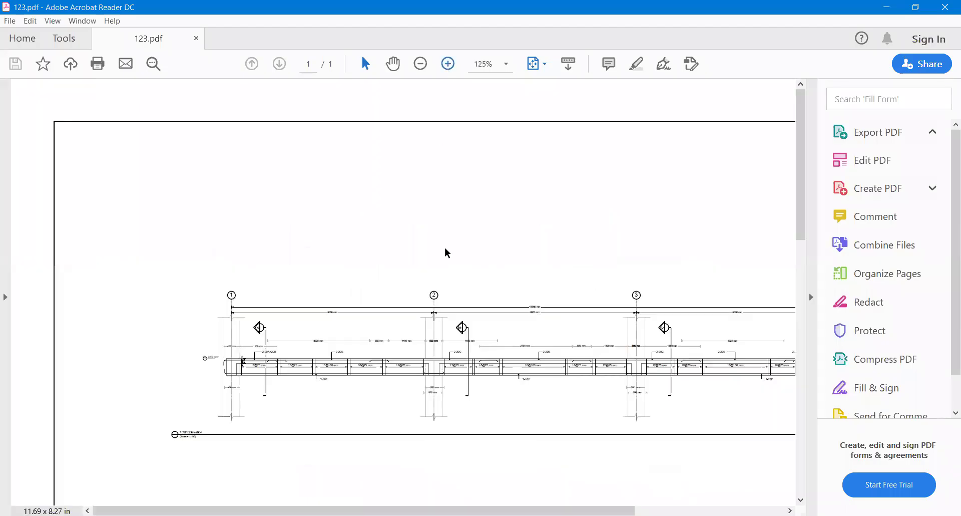
{"action": "left_click", "coordinate": [449, 64]}
{"action": "left_click", "coordinate": [448, 64]}
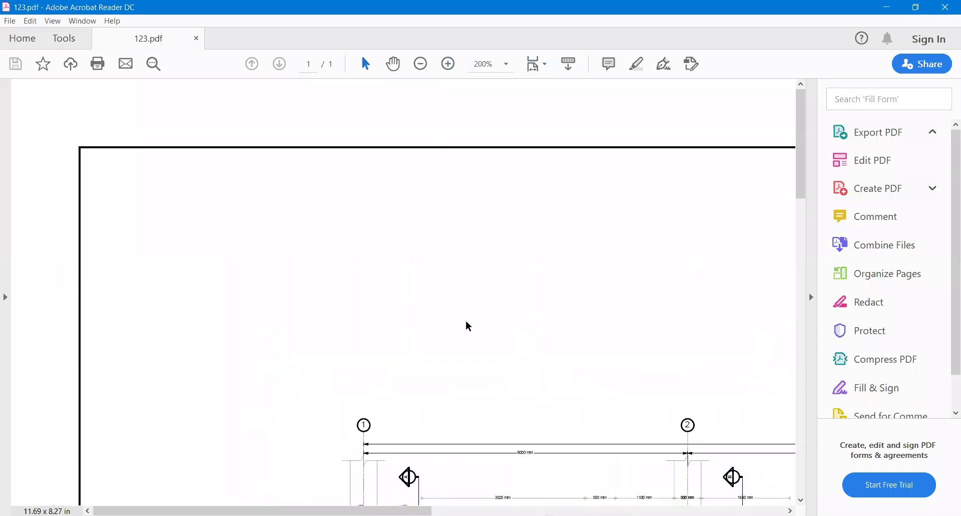
{"action": "scroll", "coordinate": [468, 326], "scroll_direction": "down", "scroll_amount": 3}
{"action": "scroll", "coordinate": [468, 326], "scroll_direction": "down", "scroll_amount": 3}
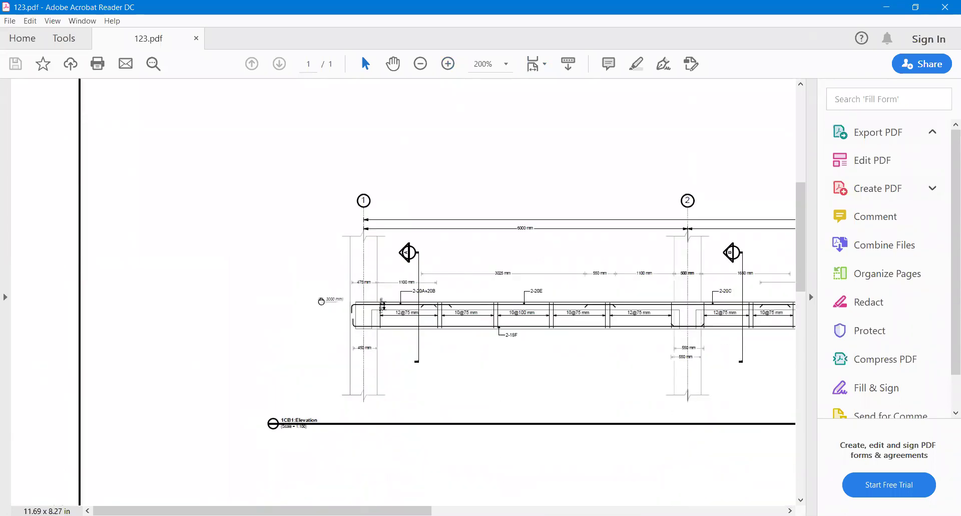
{"action": "scroll", "coordinate": [440, 478], "scroll_direction": "right", "scroll_amount": 4}
{"action": "left_click", "coordinate": [448, 64]}
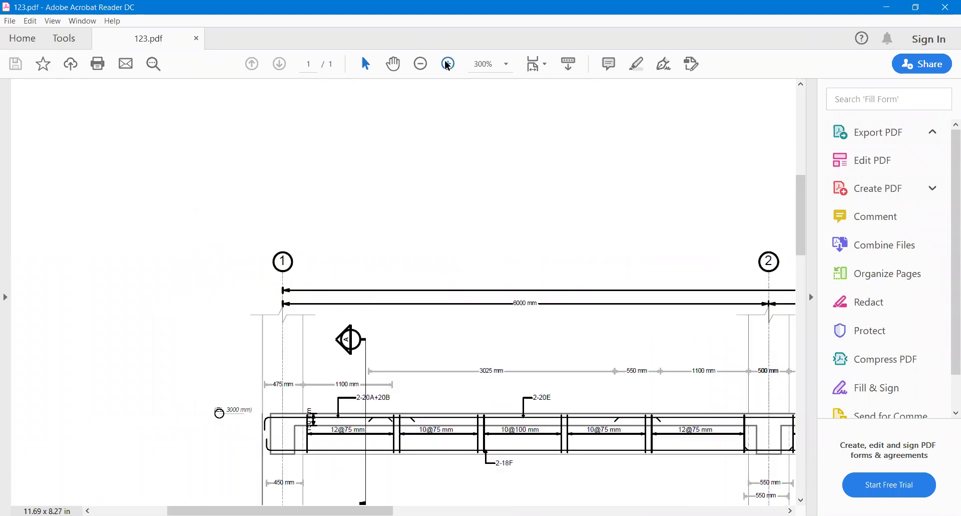
{"action": "left_click", "coordinate": [448, 64]}
{"action": "scroll", "coordinate": [496, 295], "scroll_direction": "down", "scroll_amount": 2}
{"action": "scroll", "coordinate": [495, 305], "scroll_direction": "down", "scroll_amount": 5}
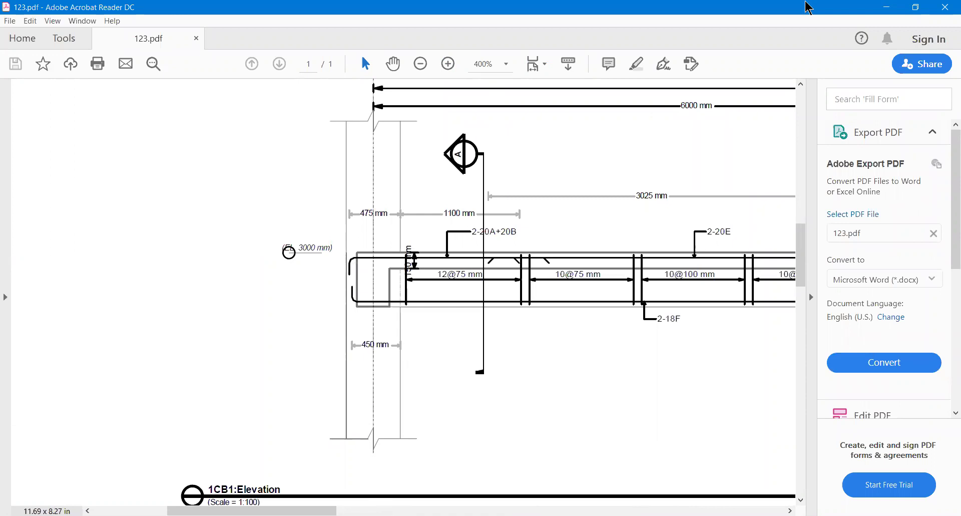
{"action": "key", "text": "alt+Tab"}
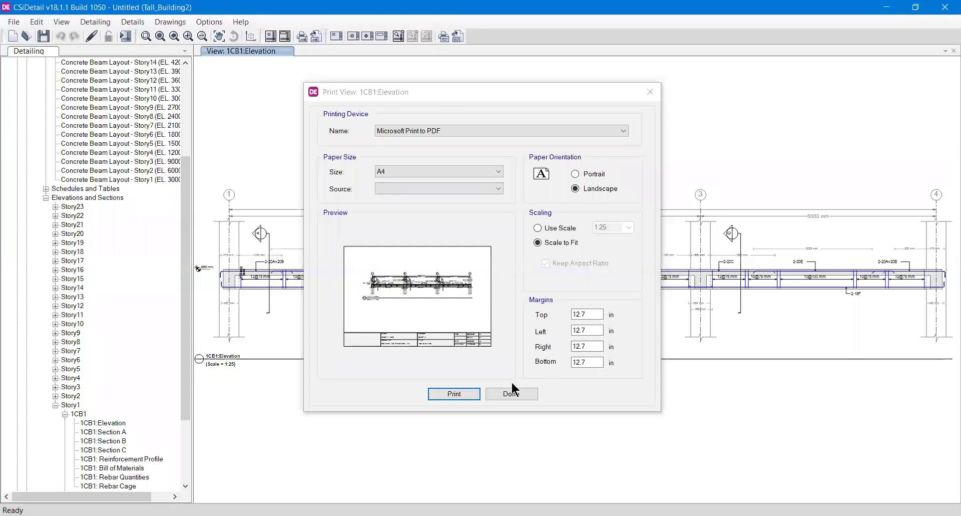
Switch Print View to a fixed scale and try 1:20, 1:50 and 1:700
{"action": "left_click", "coordinate": [563, 229]}
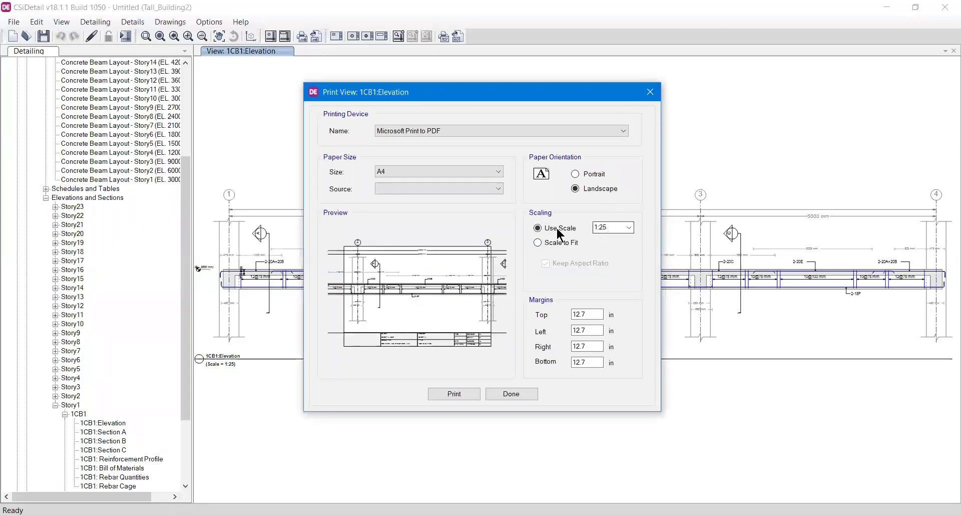
{"action": "left_click", "coordinate": [629, 227]}
{"action": "left_click", "coordinate": [604, 358]}
{"action": "left_click", "coordinate": [630, 227]}
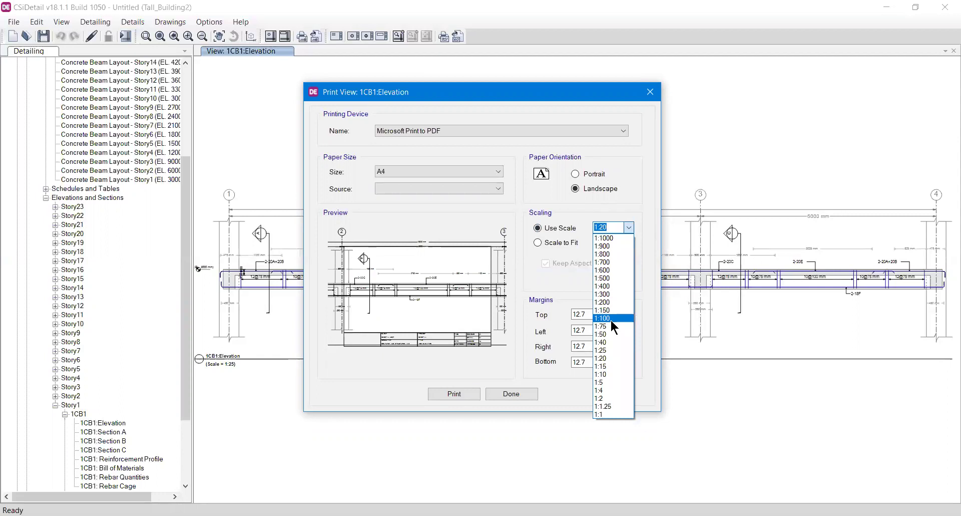
{"action": "left_click", "coordinate": [612, 334]}
{"action": "left_click", "coordinate": [629, 227]}
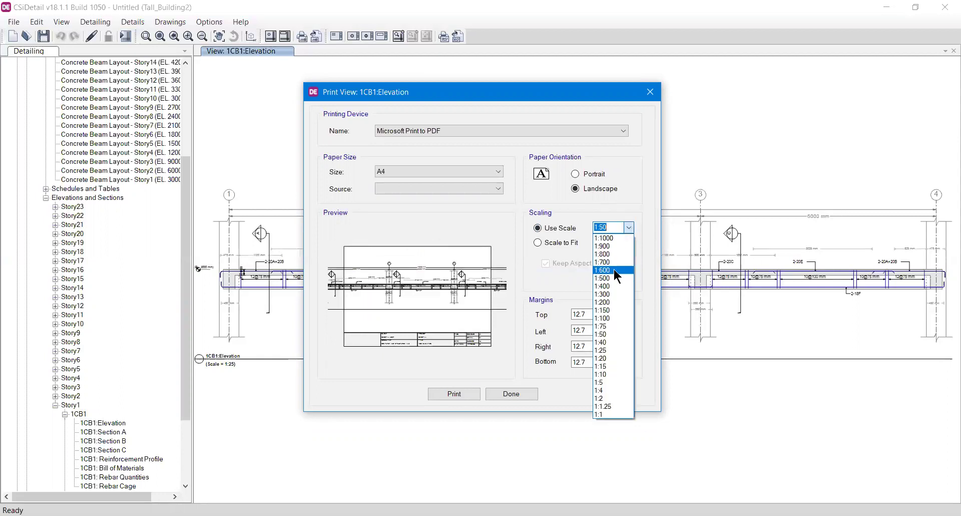
{"action": "left_click", "coordinate": [629, 250]}
Try 1:200 and 1:100, settle on 1:75, and close Print View without printing
{"action": "left_click", "coordinate": [629, 228]}
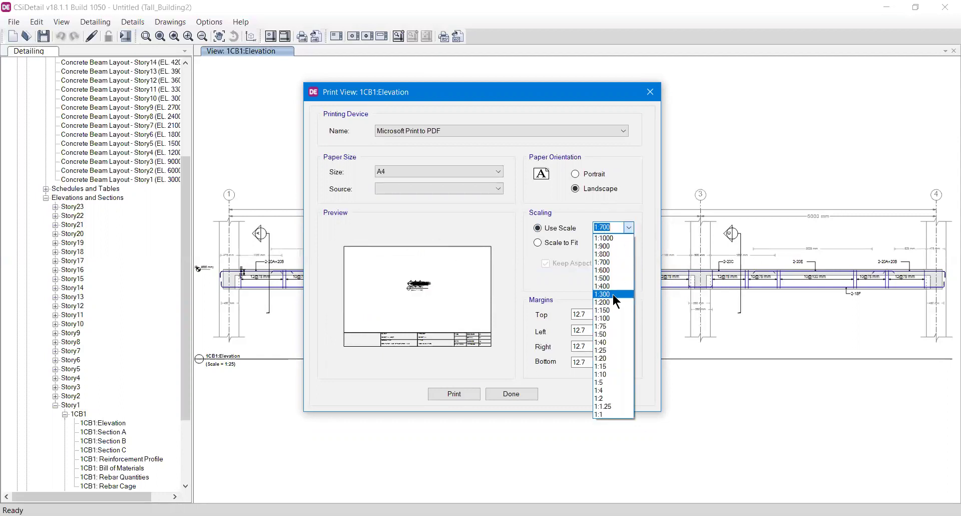
{"action": "left_click", "coordinate": [612, 299]}
{"action": "left_click", "coordinate": [628, 229]}
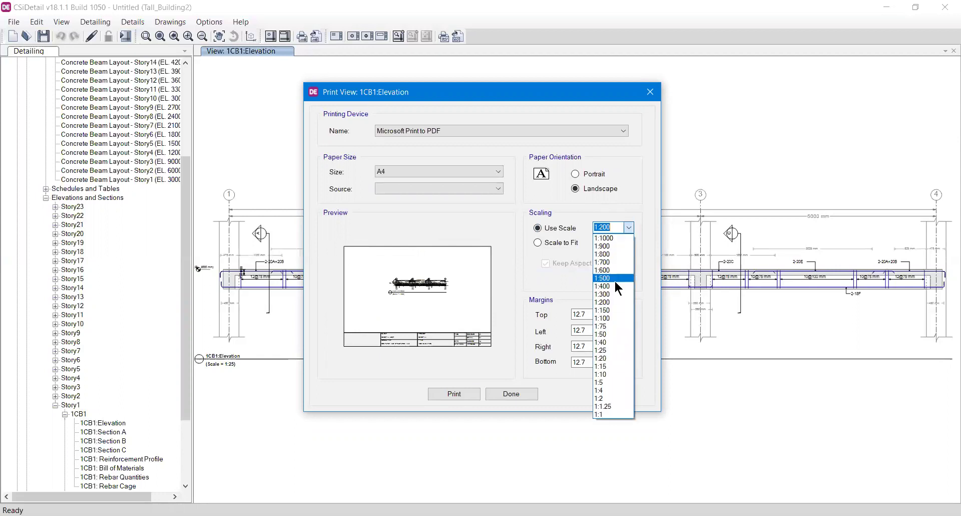
{"action": "left_click", "coordinate": [611, 317]}
{"action": "left_click", "coordinate": [629, 228]}
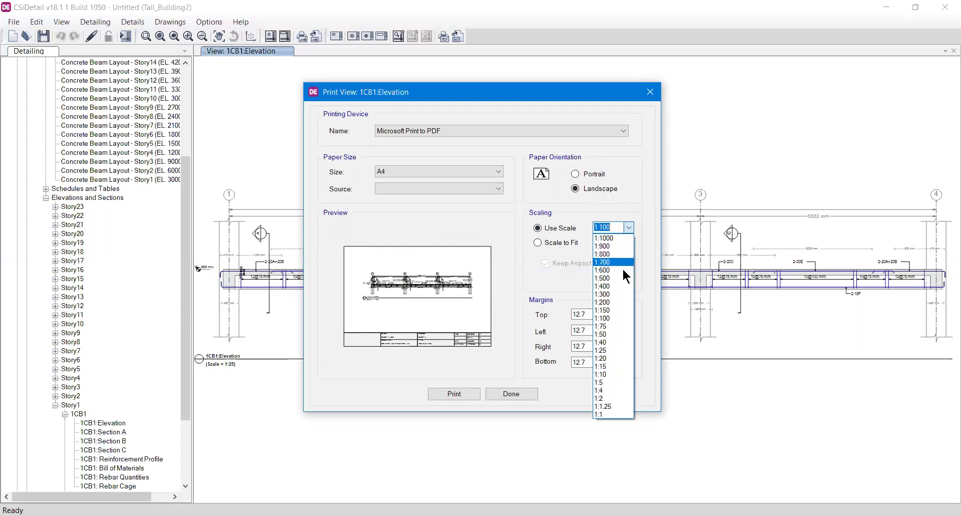
{"action": "left_click", "coordinate": [611, 326]}
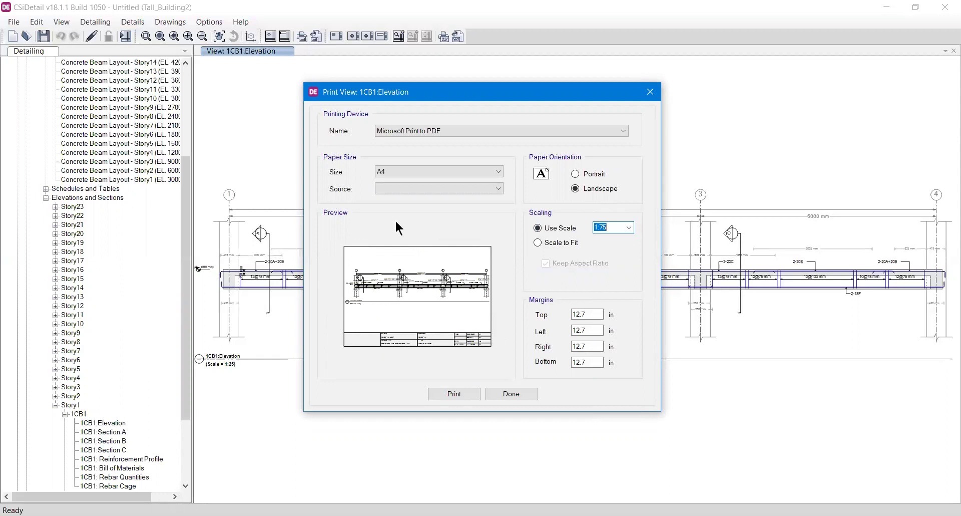
{"action": "left_click", "coordinate": [653, 100]}
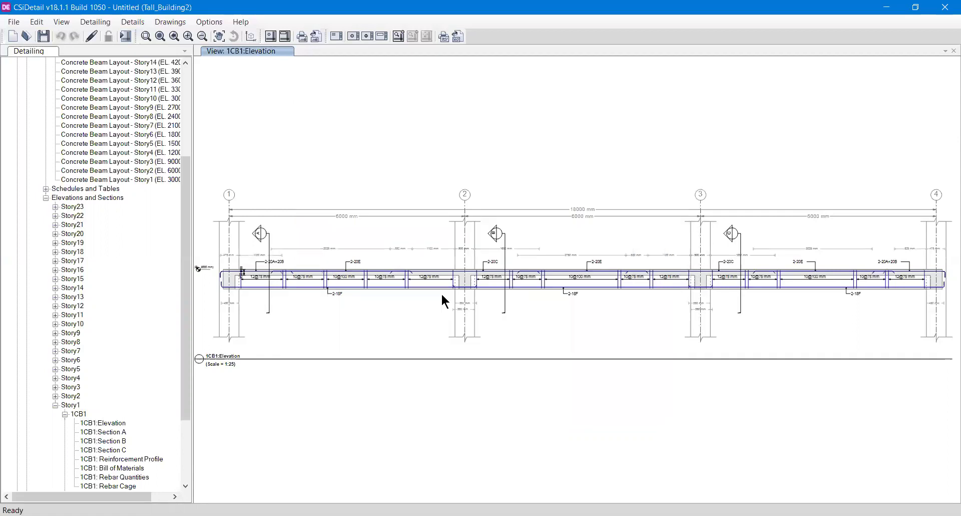
Start a drawing export with DXF format and the Selected Sheets option
{"action": "left_click", "coordinate": [171, 21]}
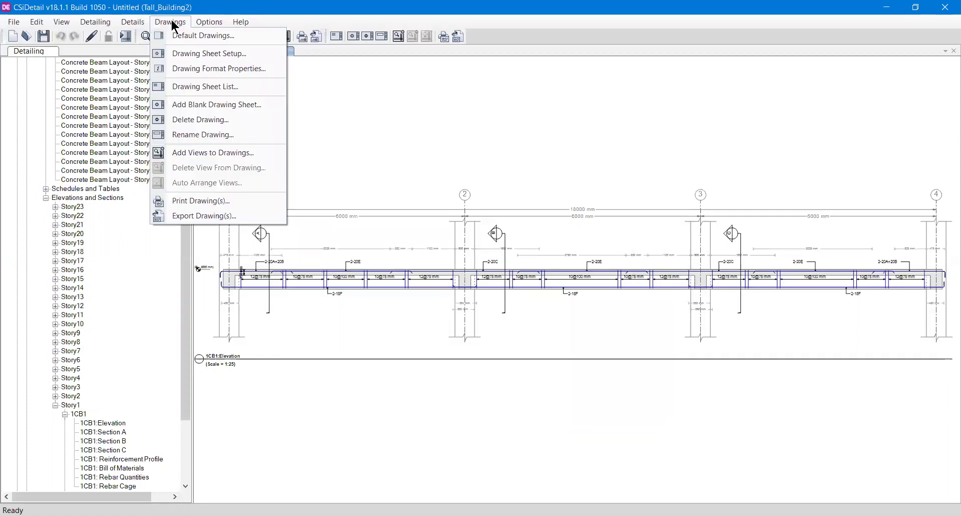
{"action": "left_click", "coordinate": [214, 216]}
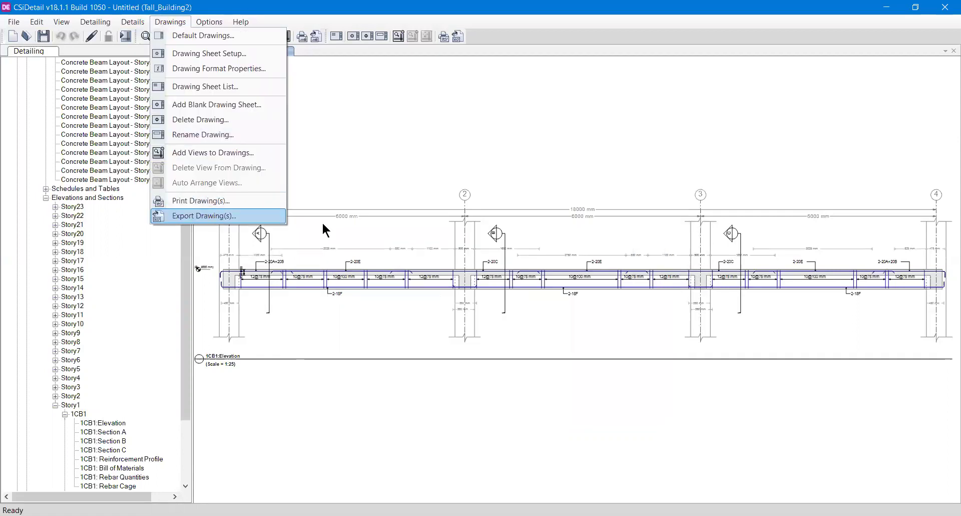
{"action": "left_click_drag", "start_coordinate": [476, 131], "coordinate": [477, 118]}
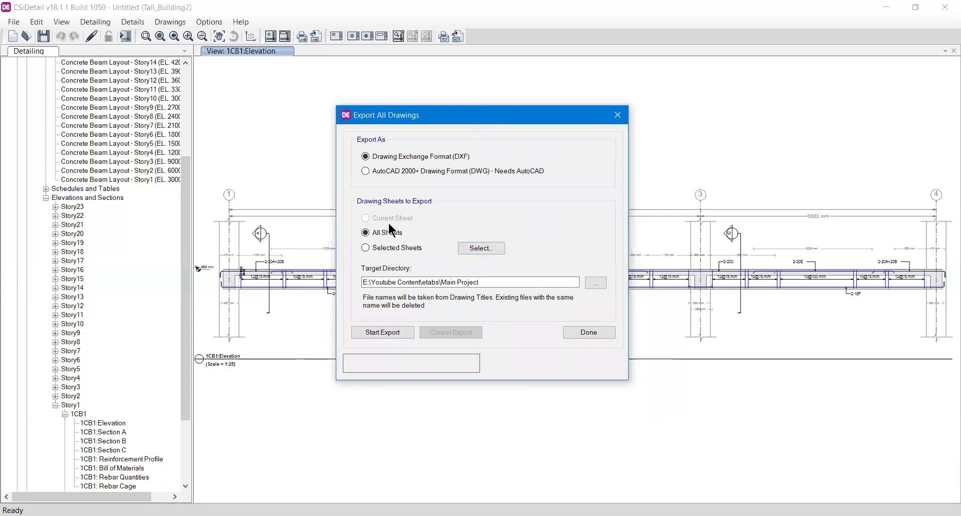
{"action": "left_click", "coordinate": [411, 157]}
{"action": "left_click", "coordinate": [386, 249]}
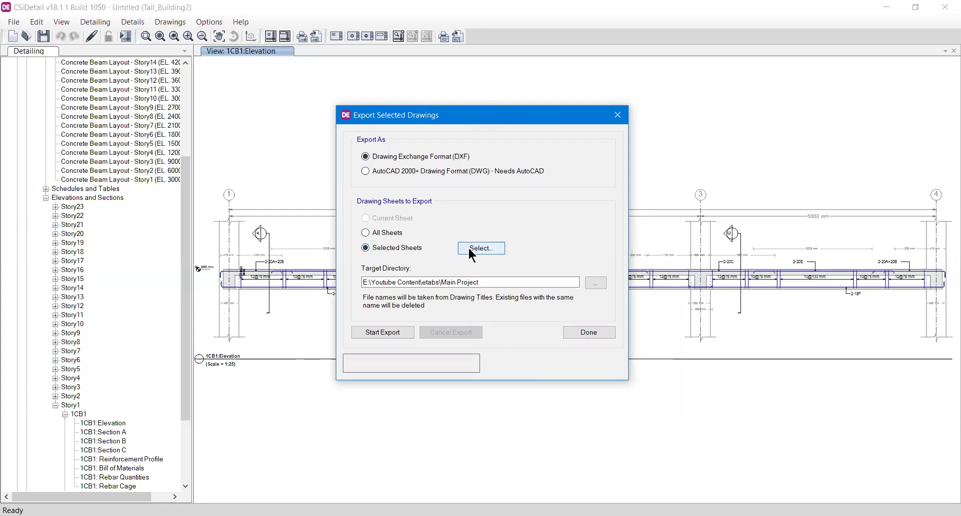
Tick the first Wall Elevations and Sections sheet and export it to the Main Project folder
{"action": "left_click", "coordinate": [481, 248]}
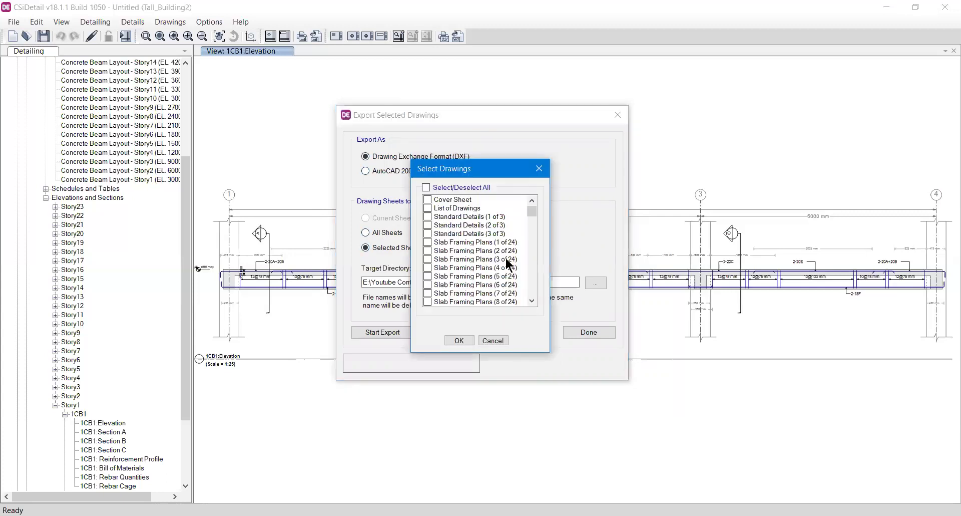
{"action": "mouse_move", "coordinate": [533, 213]}
{"action": "left_mouse_down"}
{"action": "mouse_move", "coordinate": [532, 235]}
{"action": "mouse_move", "coordinate": [534, 221]}
{"action": "left_mouse_up"}
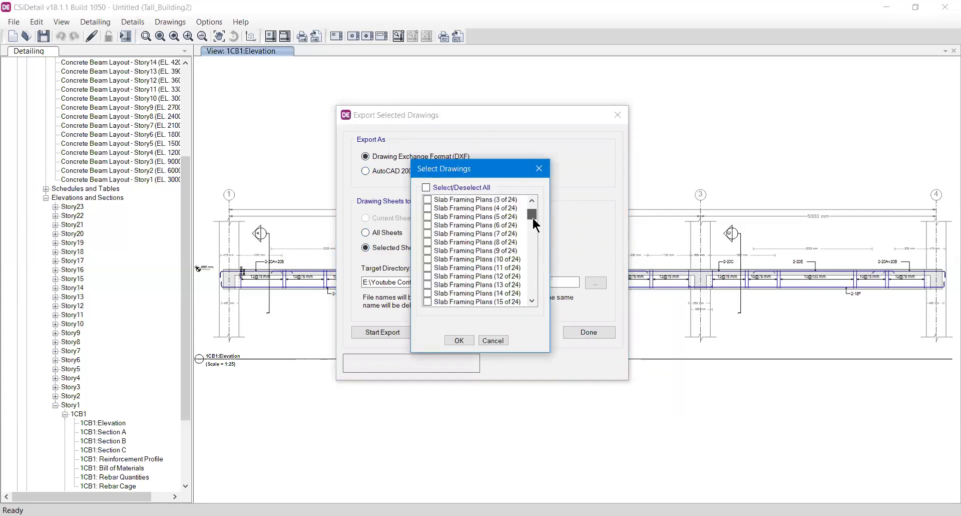
{"action": "left_click", "coordinate": [533, 240]}
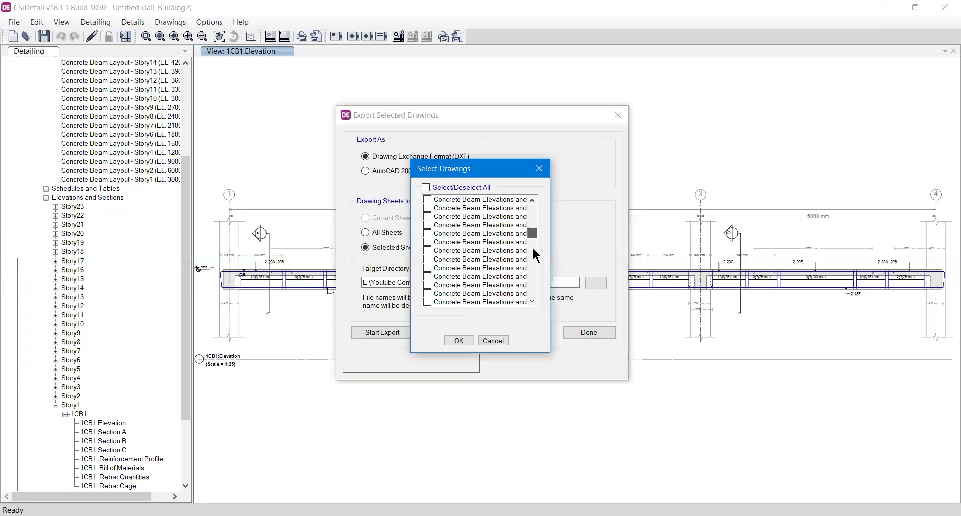
{"action": "mouse_move", "coordinate": [535, 276]}
{"action": "left_mouse_down"}
{"action": "mouse_move", "coordinate": [537, 288]}
{"action": "mouse_move", "coordinate": [534, 260]}
{"action": "left_mouse_up"}
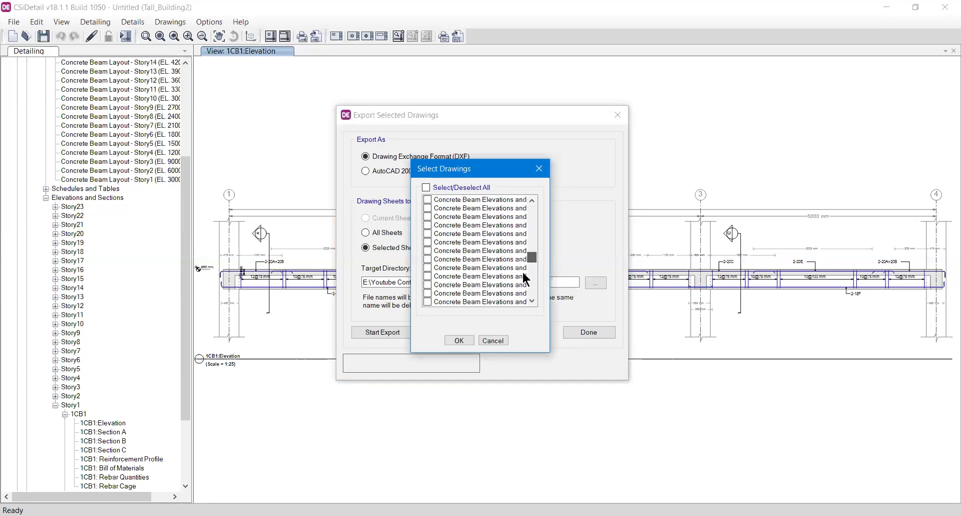
{"action": "left_click", "coordinate": [494, 340]}
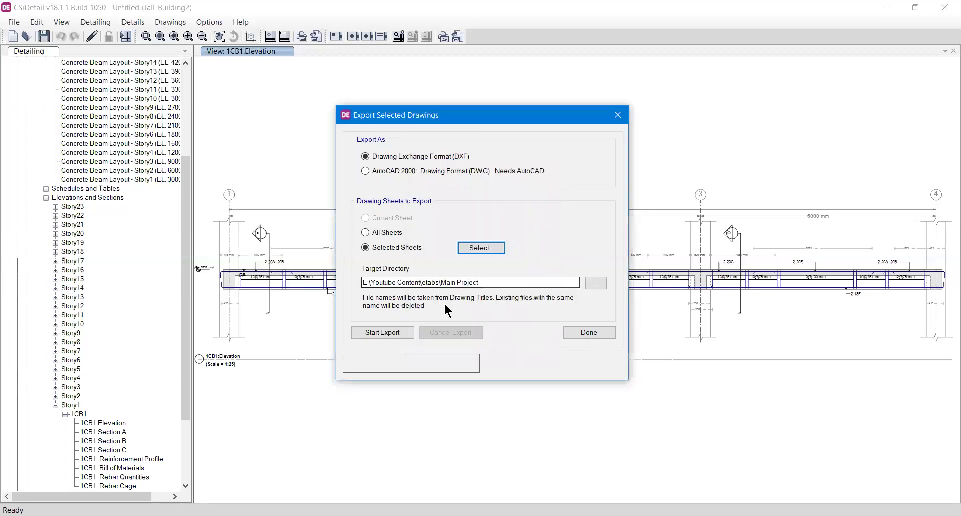
{"action": "left_click_drag", "start_coordinate": [498, 281], "coordinate": [305, 288]}
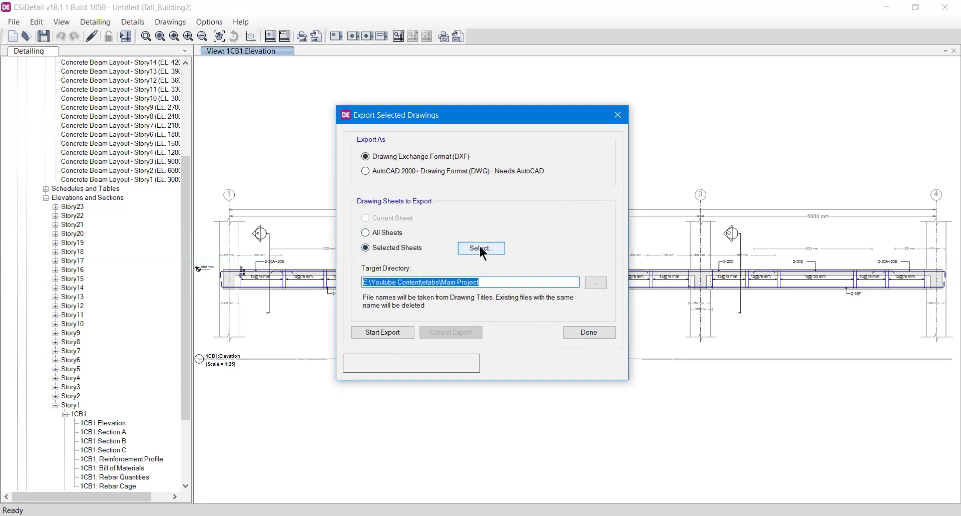
{"action": "scroll", "coordinate": [528, 228], "scroll_direction": "down", "scroll_amount": 8}
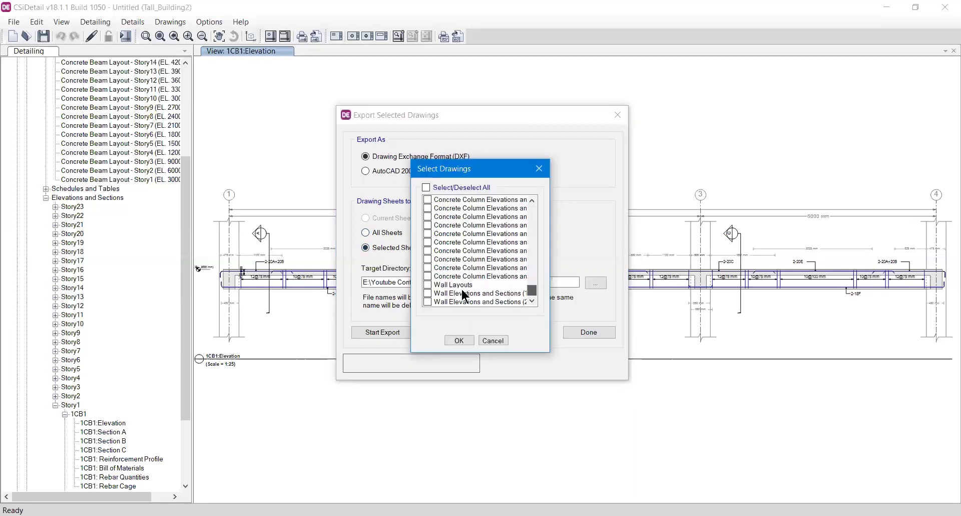
{"action": "left_click", "coordinate": [428, 293]}
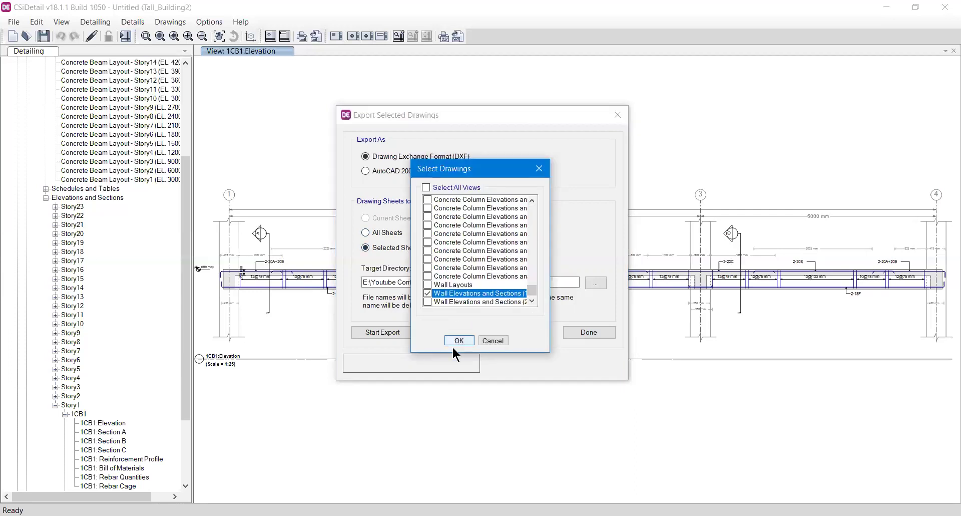
{"action": "left_click", "coordinate": [459, 341]}
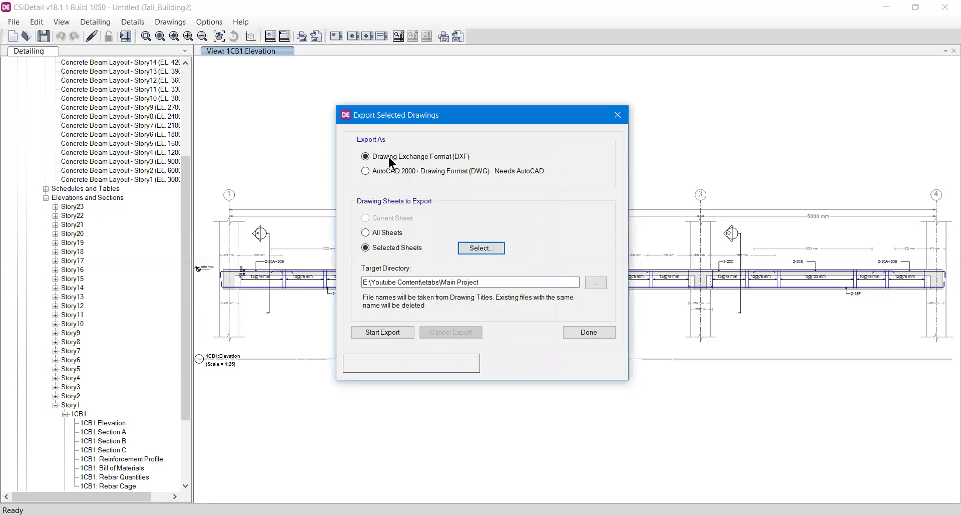
{"action": "left_click", "coordinate": [383, 333]}
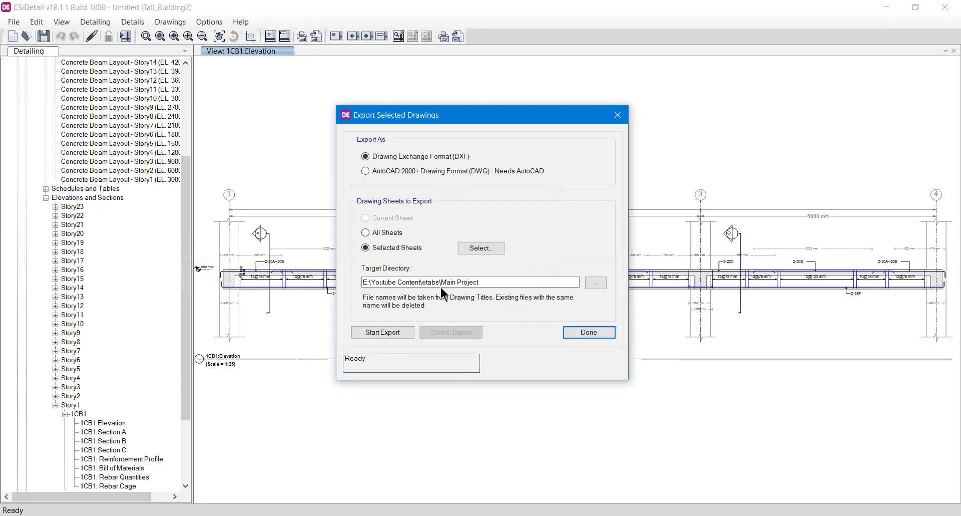
Set the target directory to the Desktop and re-export the Wall Elevations sheet as DXF
{"action": "left_click", "coordinate": [592, 284]}
{"action": "left_click", "coordinate": [595, 285]}
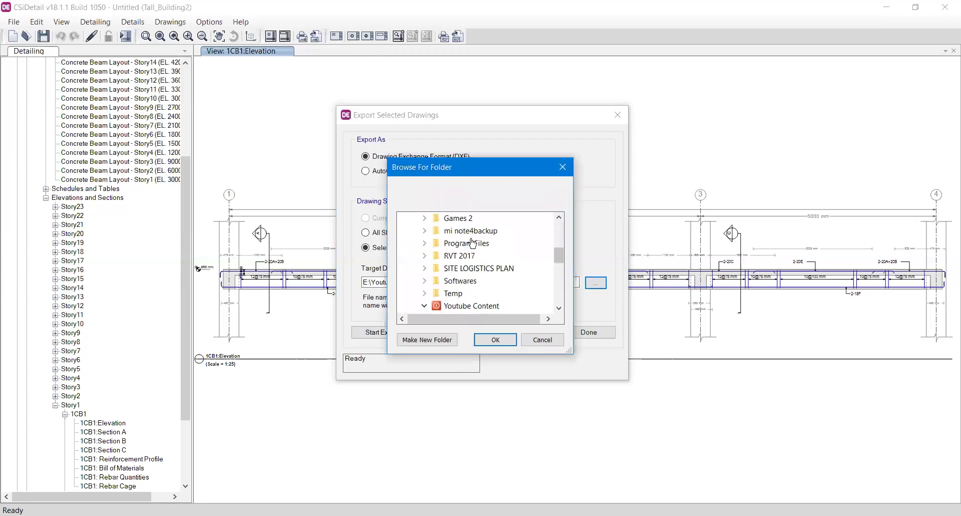
{"action": "scroll", "coordinate": [554, 251], "scroll_direction": "up", "scroll_amount": 2}
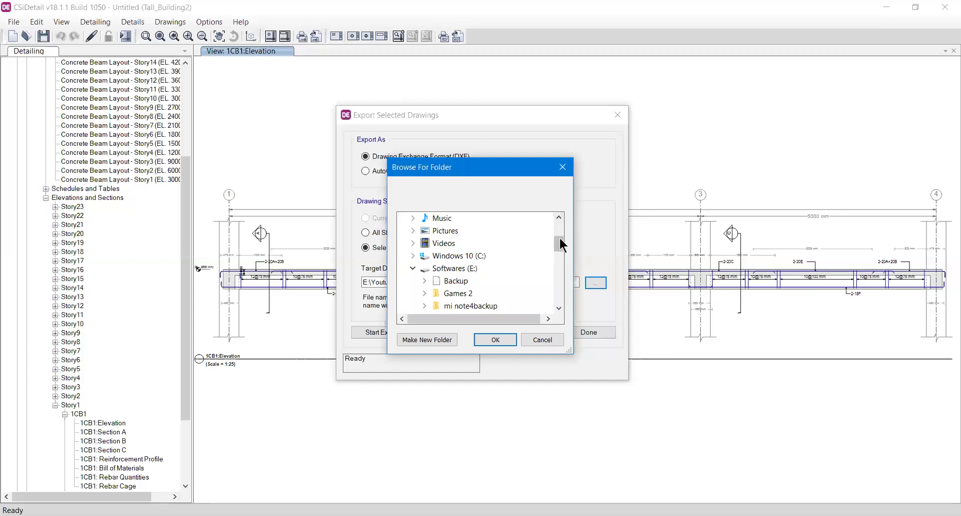
{"action": "scroll", "coordinate": [560, 236], "scroll_direction": "up", "scroll_amount": 3}
{"action": "left_click", "coordinate": [437, 218]}
{"action": "left_click", "coordinate": [501, 340]}
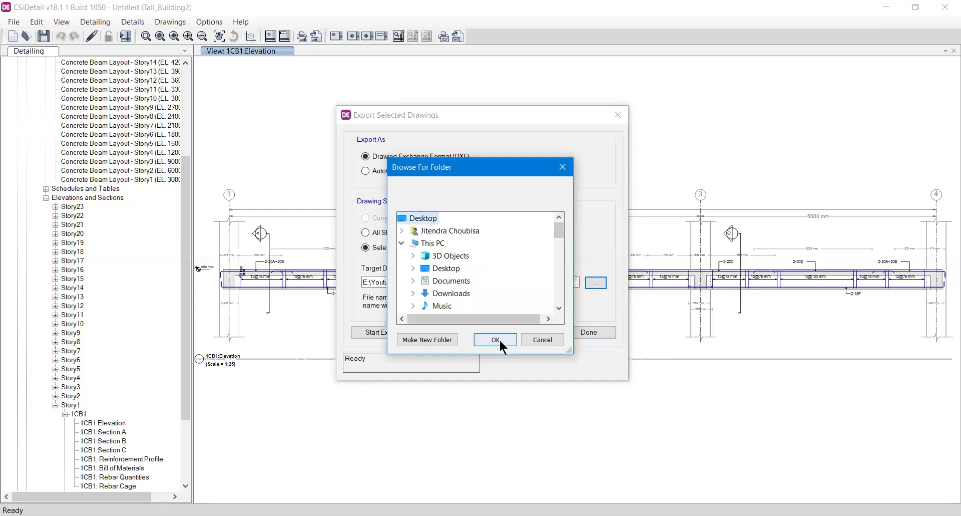
{"action": "left_click", "coordinate": [393, 333]}
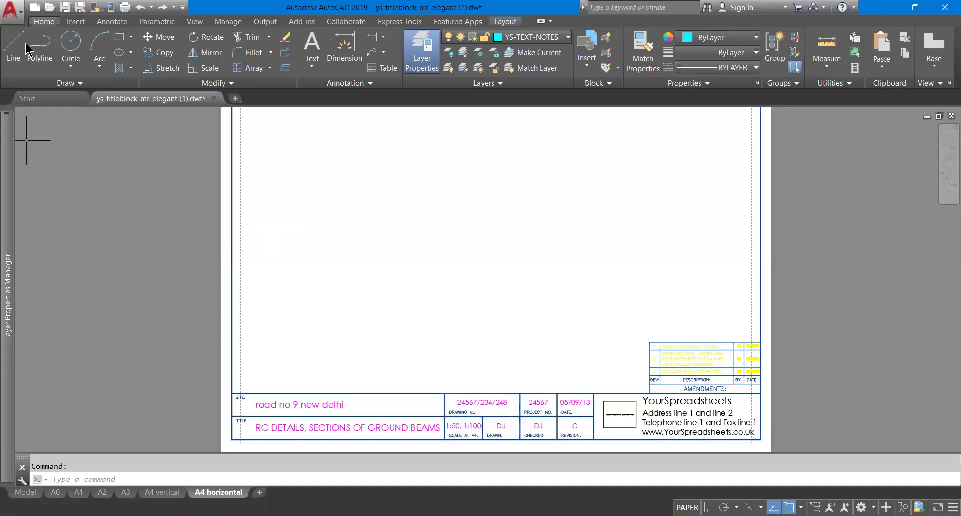
Open Tall_Building2 Wall Elevations and Sections (1 of 2).dxf from the Desktop in AutoCAD
{"action": "left_click", "coordinate": [11, 9]}
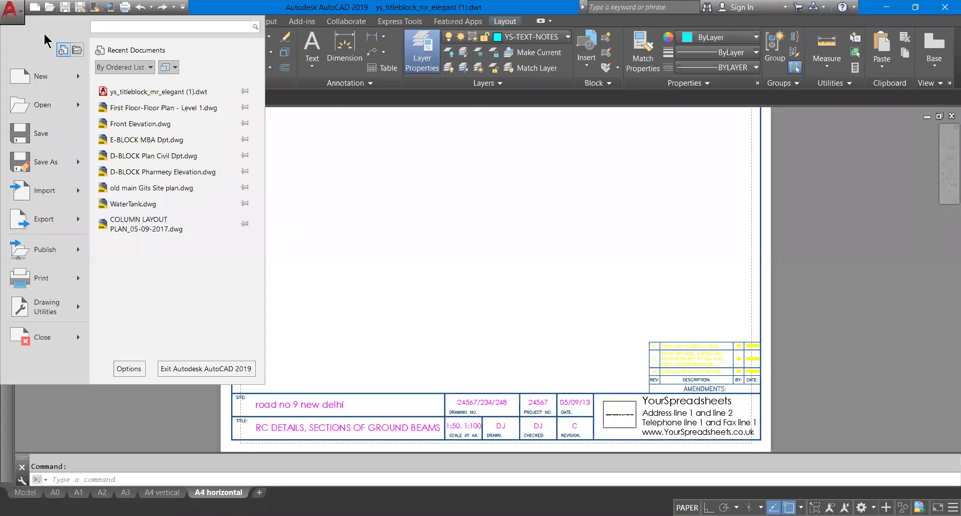
{"action": "left_click", "coordinate": [42, 108]}
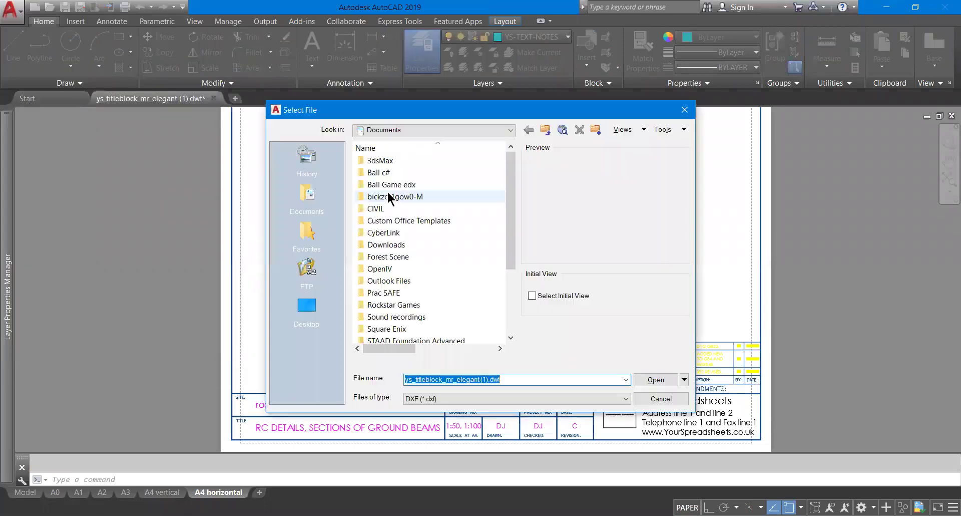
{"action": "left_click", "coordinate": [307, 306]}
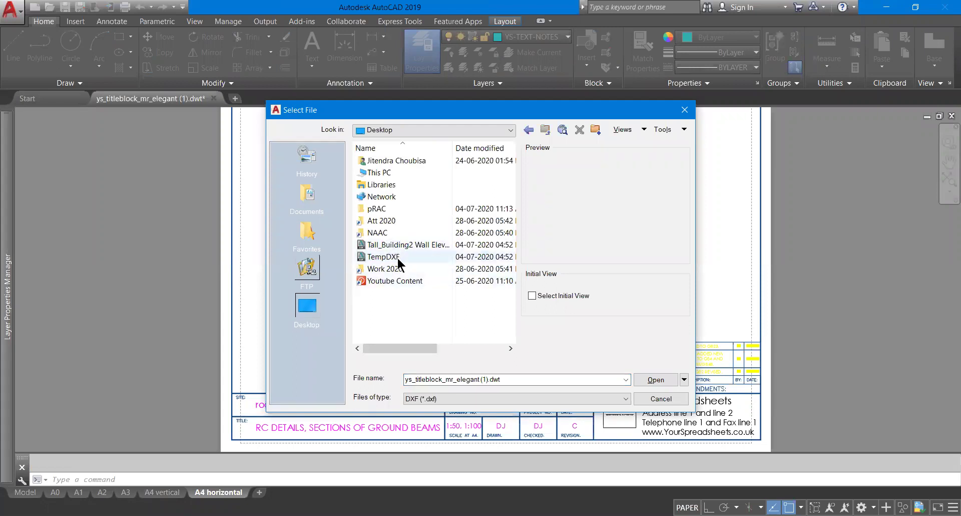
{"action": "left_click", "coordinate": [399, 244]}
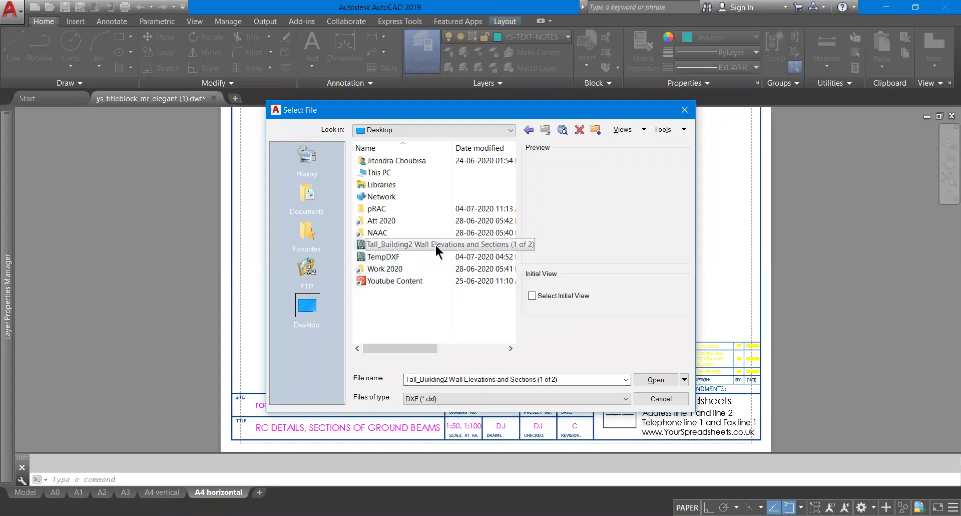
{"action": "left_click", "coordinate": [656, 381]}
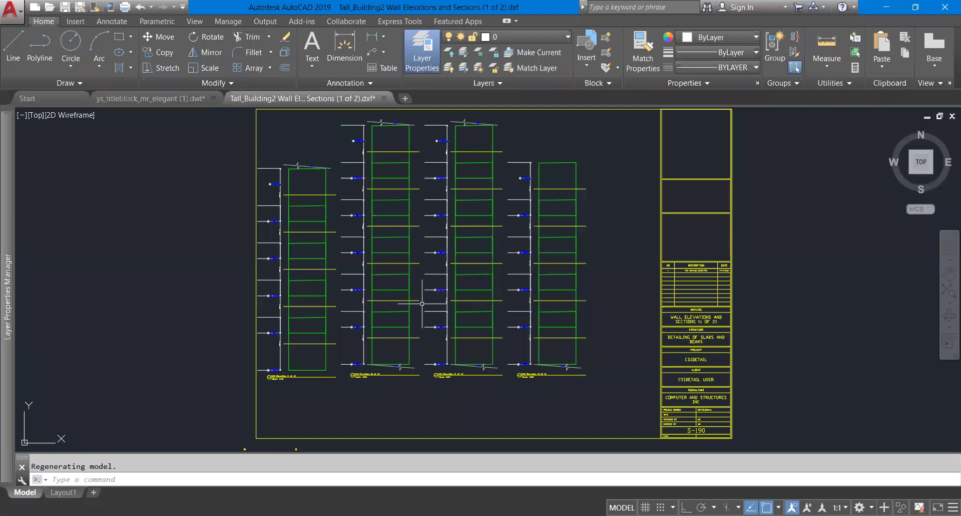
Pan and zoom across the CW1 wall elevations until all four are in view
{"action": "scroll", "coordinate": [411, 298], "scroll_direction": "up", "scroll_amount": 8}
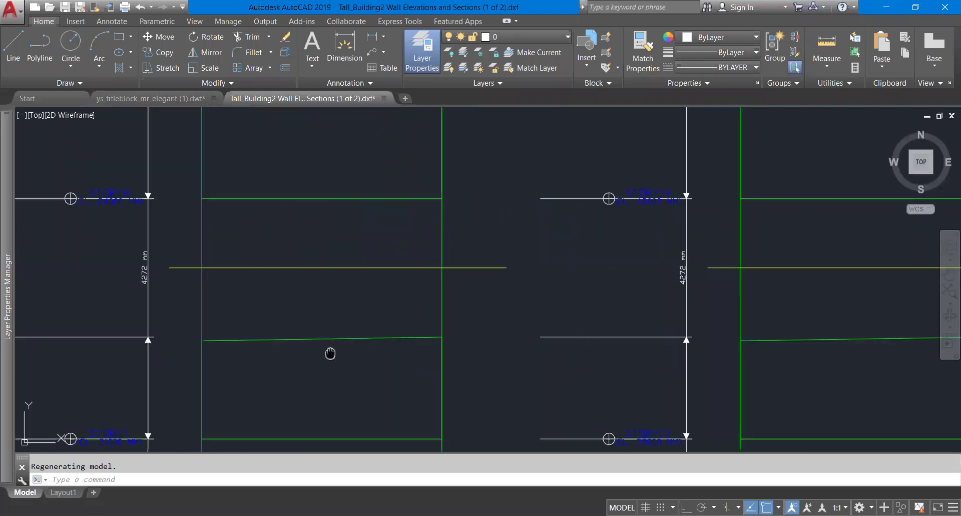
{"action": "scroll", "coordinate": [652, 249], "scroll_direction": "down", "scroll_amount": 4}
{"action": "scroll", "coordinate": [444, 350], "scroll_direction": "up", "scroll_amount": 6}
{"action": "mouse_move", "coordinate": [446, 350]}
{"action": "middle_mouse_down"}
{"action": "mouse_move", "coordinate": [419, 351]}
{"action": "mouse_move", "coordinate": [545, 318]}
{"action": "middle_mouse_up"}
{"action": "scroll", "coordinate": [317, 333], "scroll_direction": "down", "scroll_amount": 2}
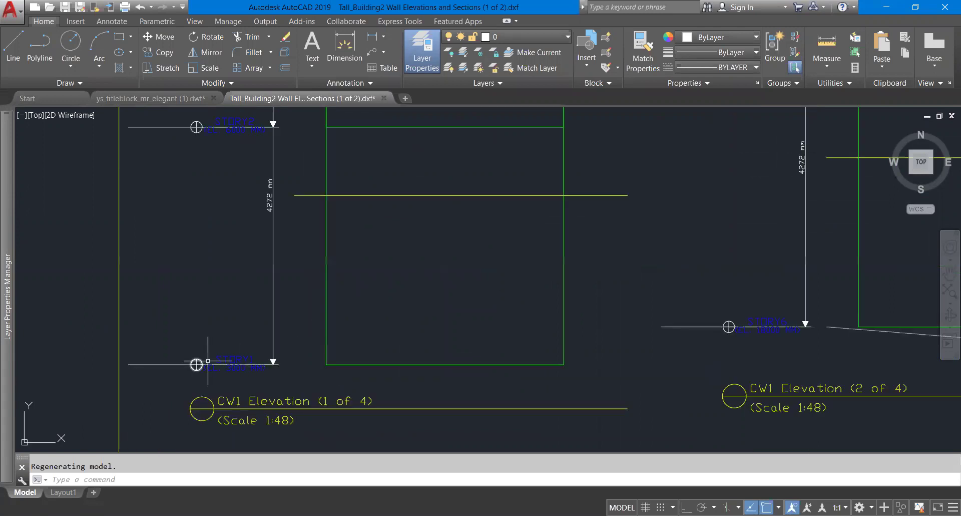
{"action": "scroll", "coordinate": [208, 359], "scroll_direction": "up", "scroll_amount": 5}
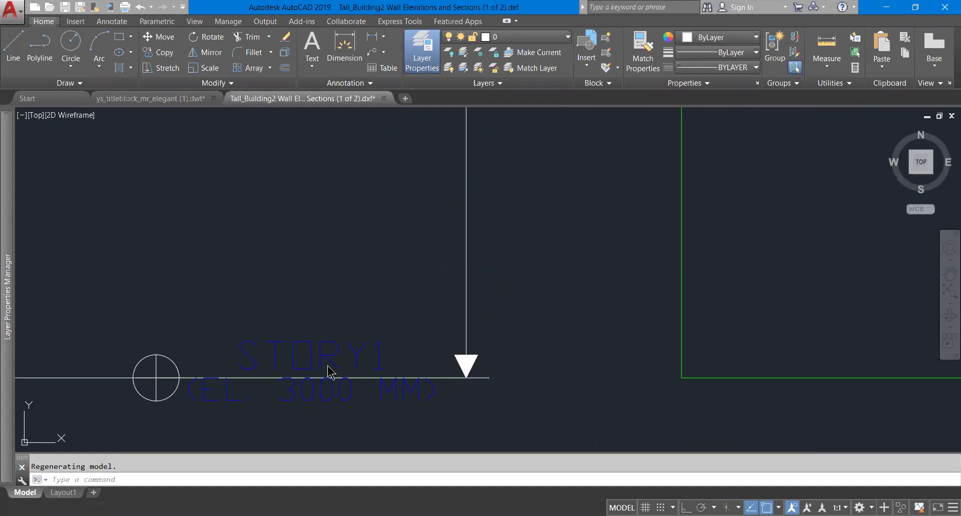
{"action": "scroll", "coordinate": [339, 341], "scroll_direction": "down", "scroll_amount": 8}
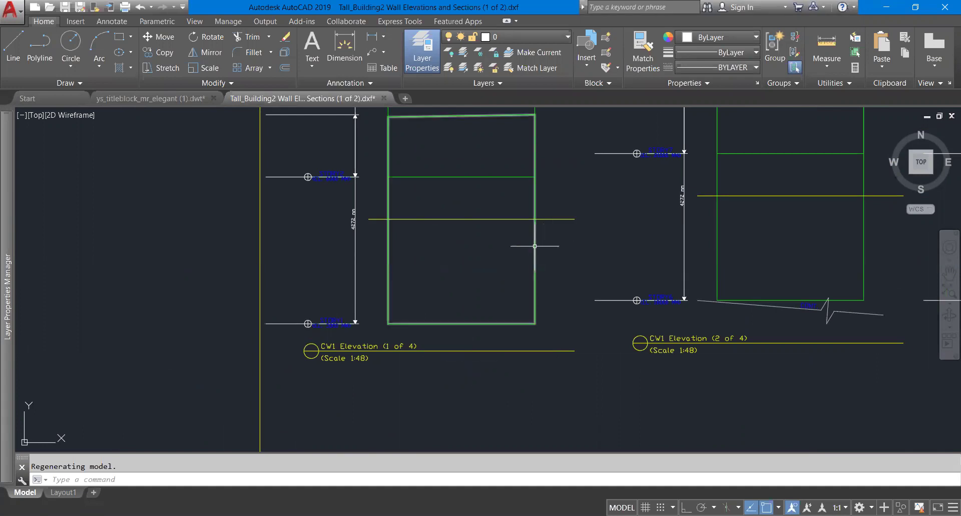
{"action": "middle_click_drag", "start_coordinate": [500, 225], "coordinate": [506, 308]}
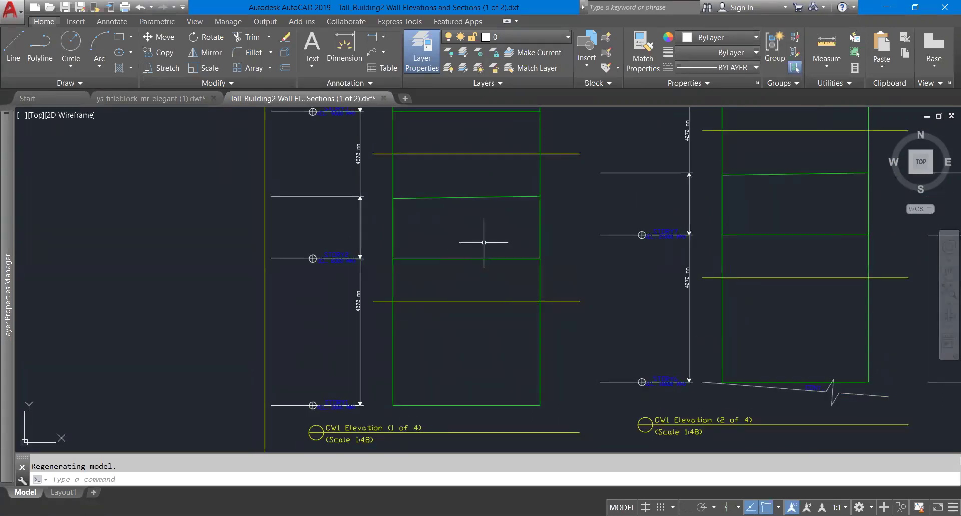
{"action": "middle_click_drag", "start_coordinate": [453, 228], "coordinate": [488, 334]}
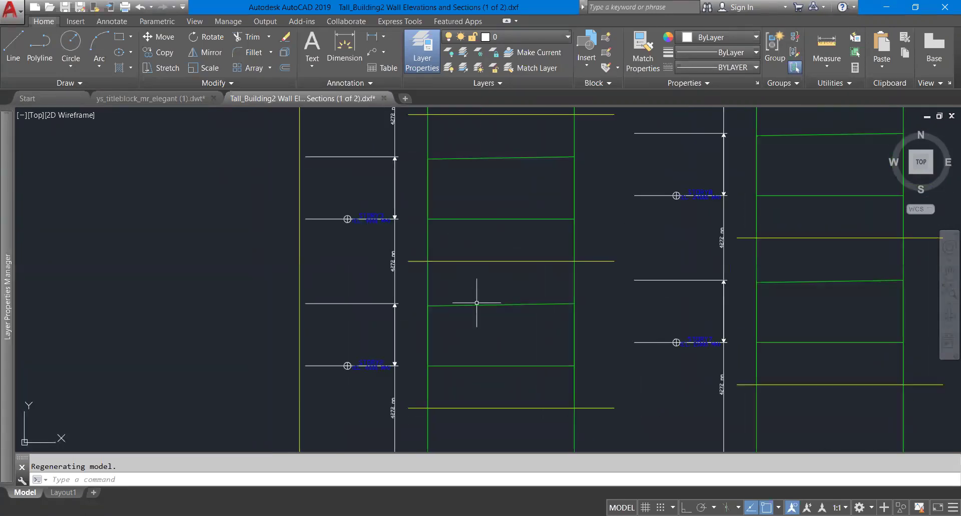
{"action": "scroll", "coordinate": [451, 281], "scroll_direction": "up", "scroll_amount": 4}
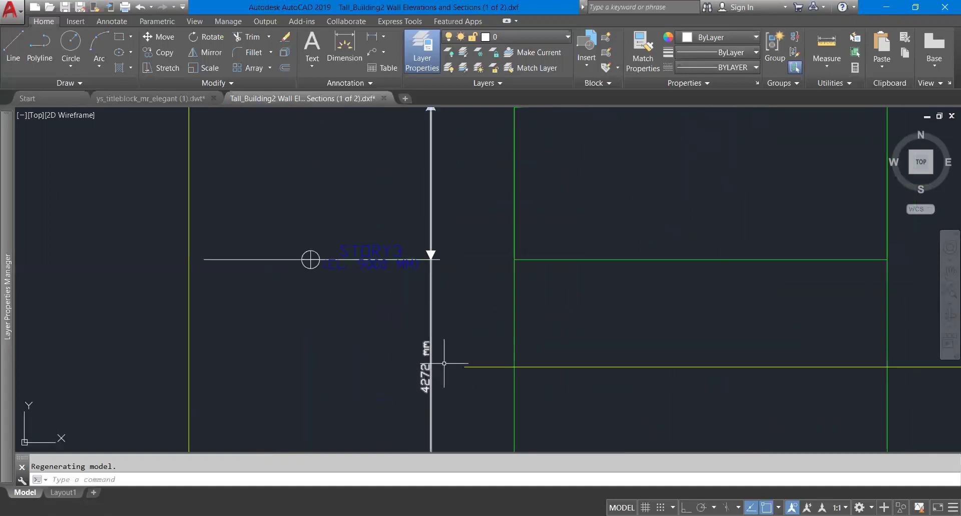
{"action": "scroll", "coordinate": [445, 363], "scroll_direction": "down", "scroll_amount": 4}
{"action": "middle_click_drag", "start_coordinate": [534, 281], "coordinate": [407, 416]}
Pan to the title block and bring its CLIENT field into view
{"action": "scroll", "coordinate": [428, 372], "scroll_direction": "down", "scroll_amount": 2}
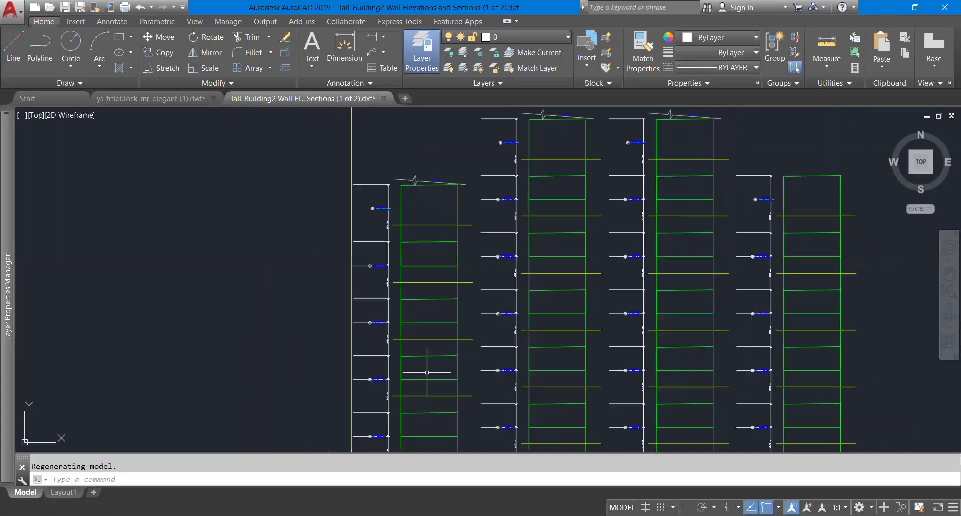
{"action": "middle_click_drag", "start_coordinate": [462, 343], "coordinate": [373, 253]}
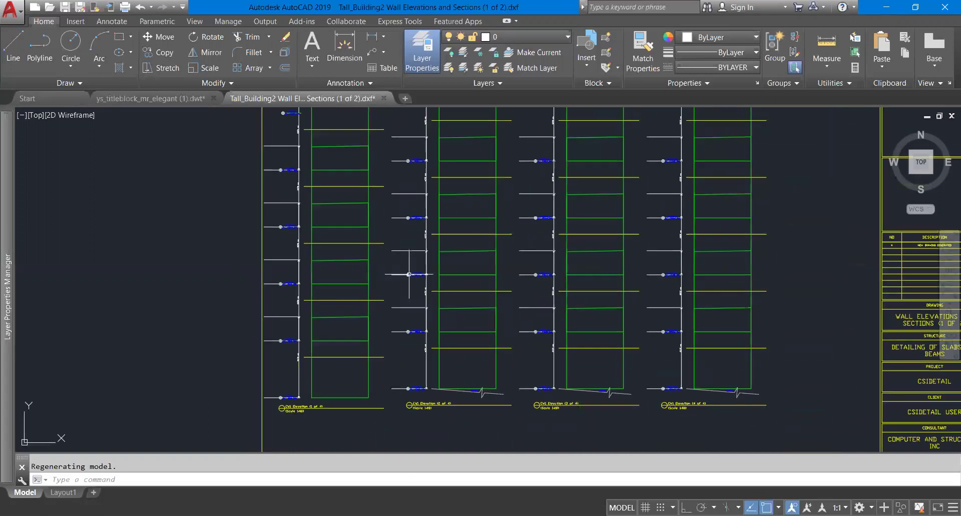
{"action": "middle_click_drag", "start_coordinate": [630, 369], "coordinate": [530, 360]}
{"action": "middle_click_drag", "start_coordinate": [633, 365], "coordinate": [468, 290]}
{"action": "scroll", "coordinate": [666, 296], "scroll_direction": "up", "scroll_amount": 4}
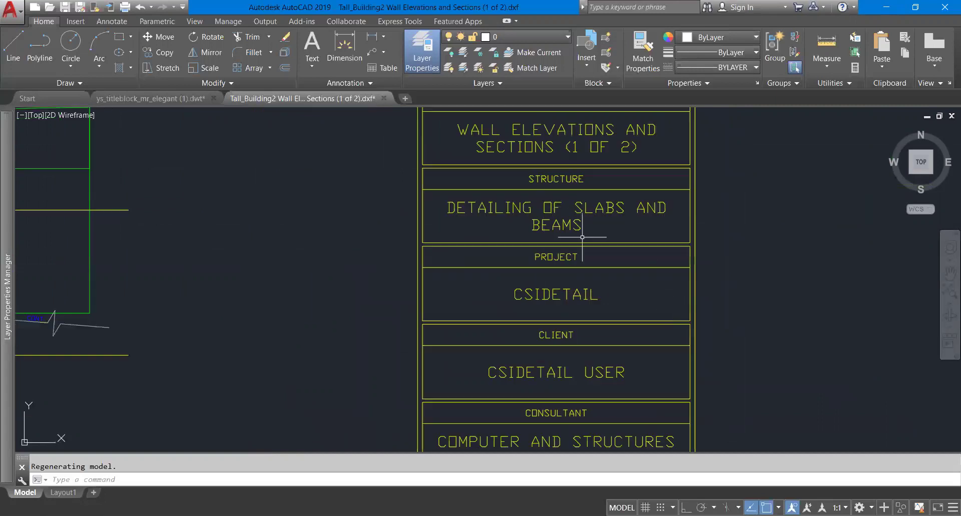
{"action": "scroll", "coordinate": [583, 236], "scroll_direction": "down", "scroll_amount": 2}
{"action": "middle_click_drag", "start_coordinate": [581, 325], "coordinate": [571, 226]}
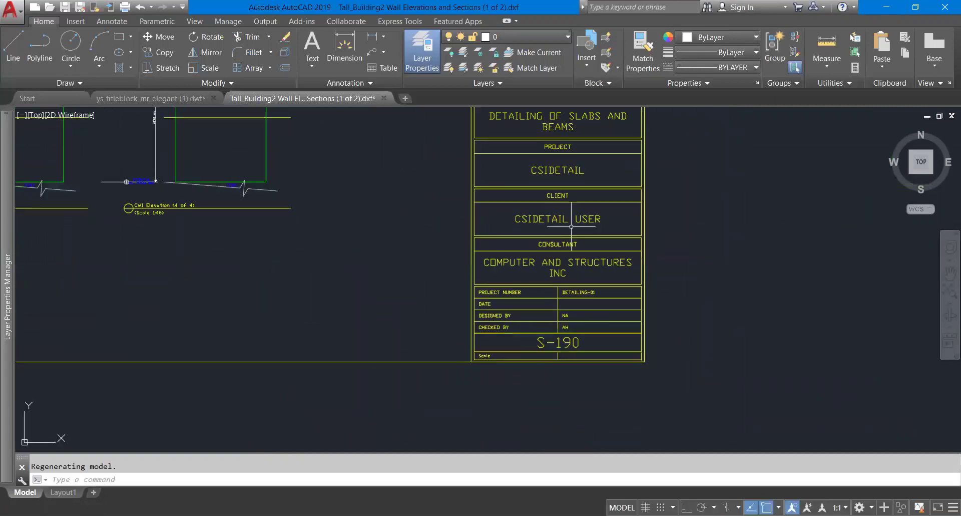
{"action": "mouse_move", "coordinate": [562, 219]}
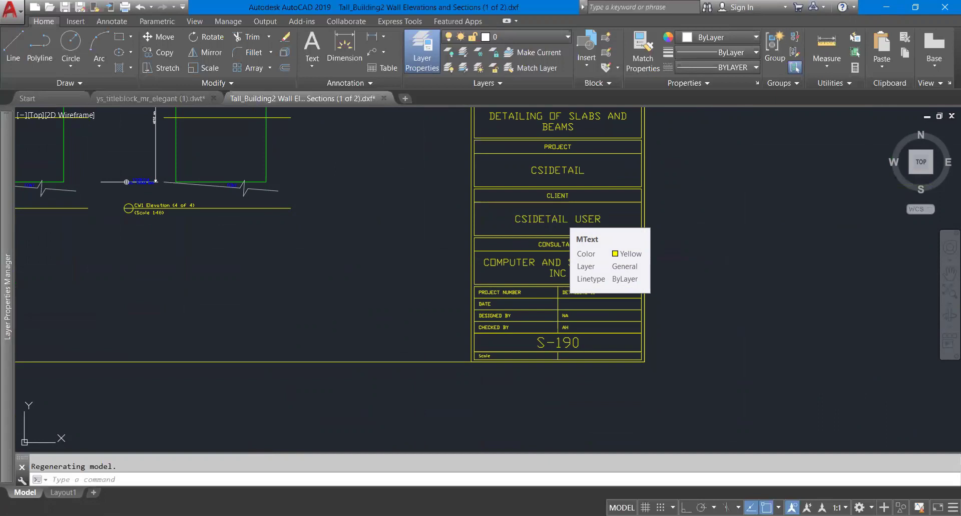
Replace the CSIDETAIL USER client text in the title block with the client's name
{"action": "left_click", "coordinate": [562, 219]}
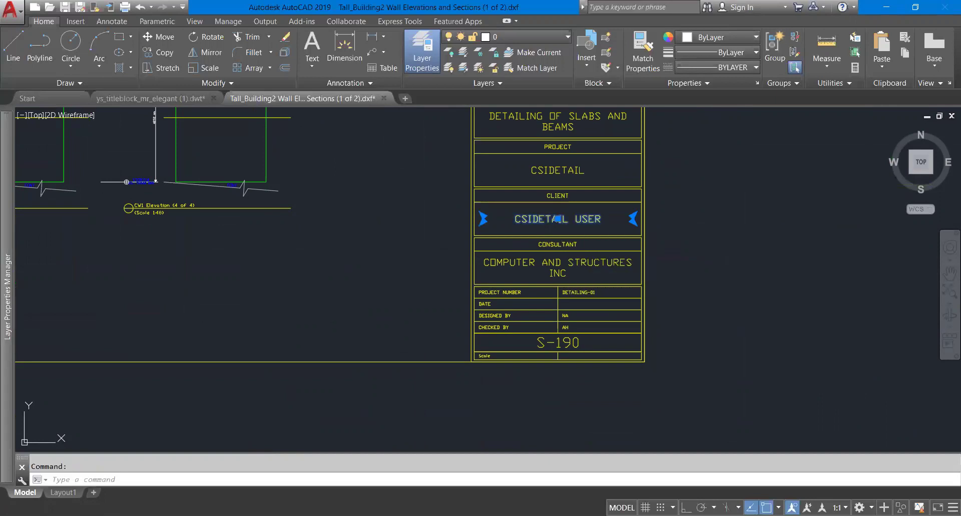
{"action": "double_click", "coordinate": [584, 219]}
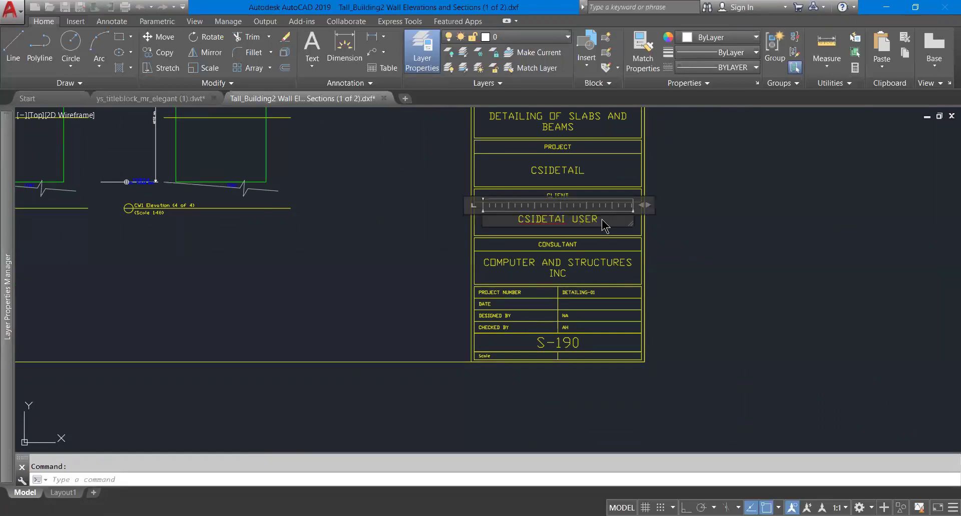
{"action": "left_click_drag", "start_coordinate": [601, 219], "coordinate": [498, 212]}
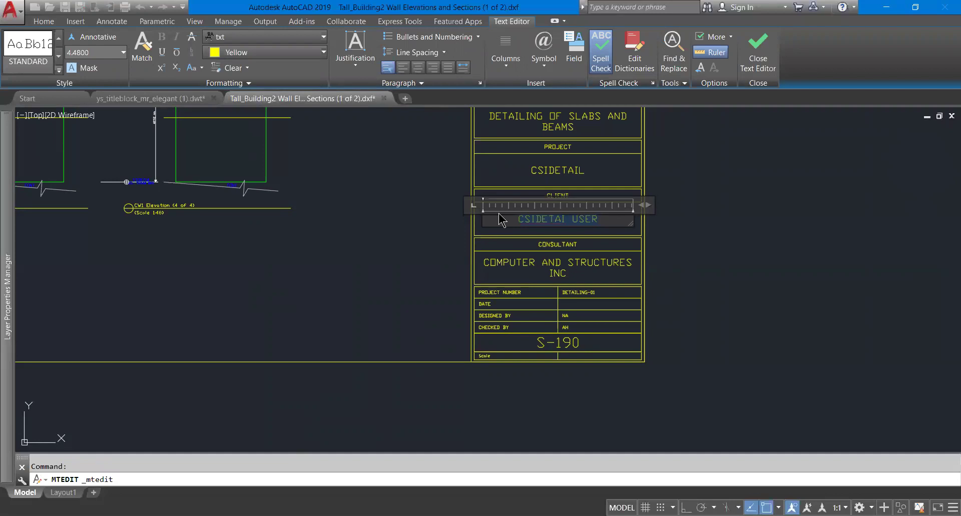
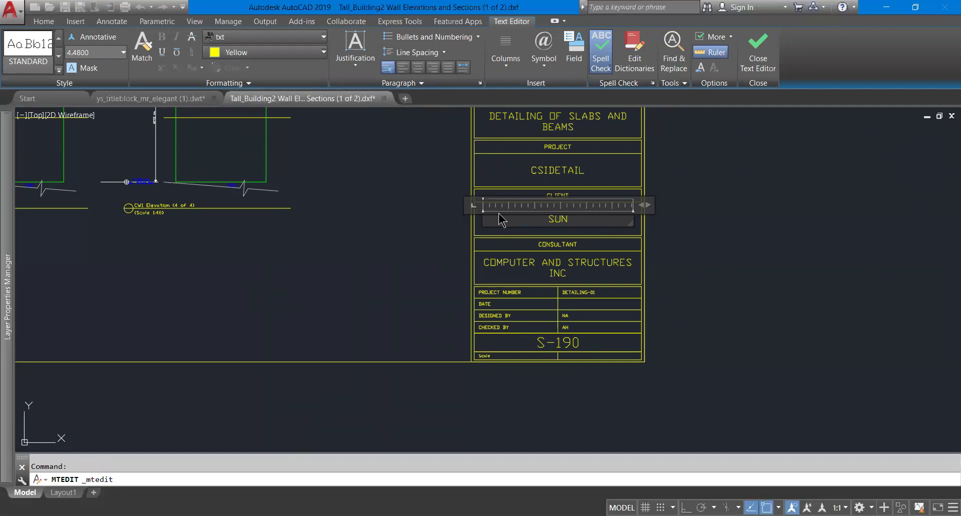
{"action": "left_click", "coordinate": [638, 265]}
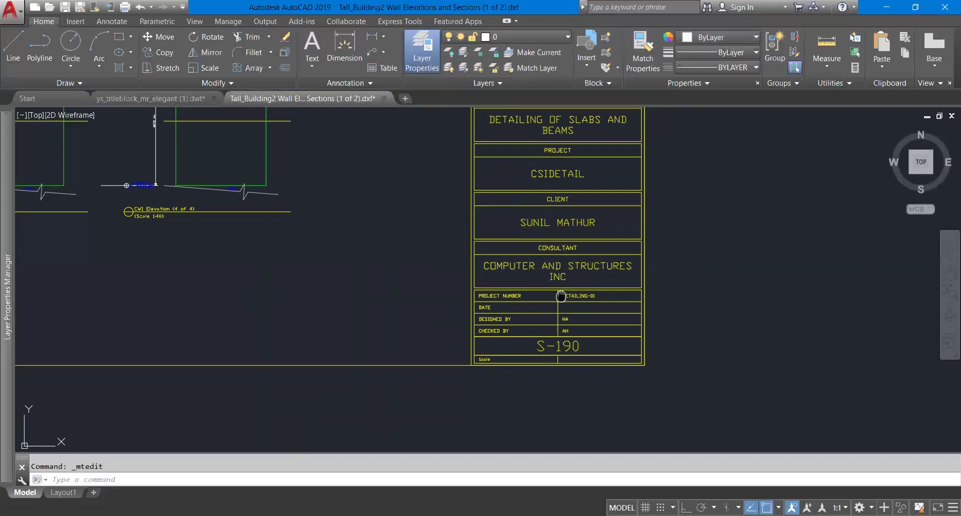
Review the title block headings and revision table, then switch back to CSiDetail
{"action": "middle_click_drag", "start_coordinate": [556, 261], "coordinate": [549, 314]}
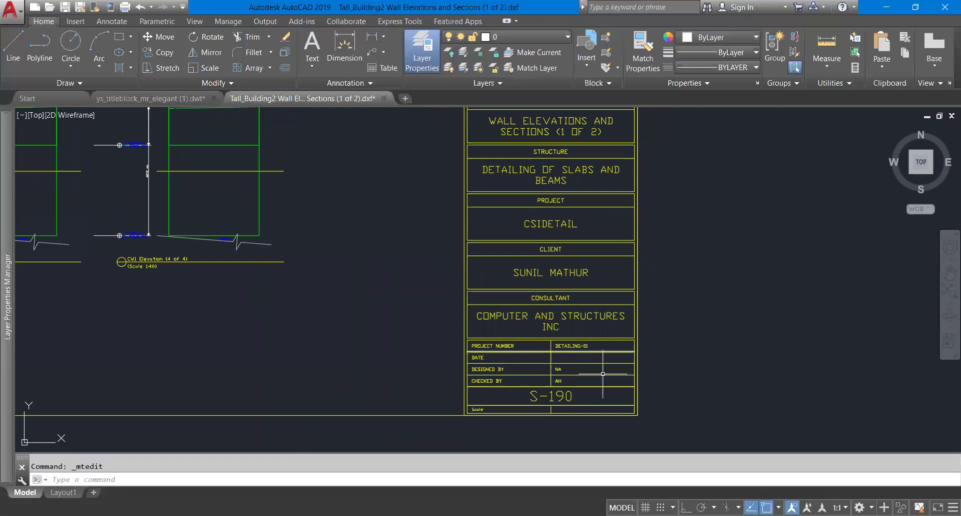
{"action": "middle_click_drag", "start_coordinate": [564, 245], "coordinate": [556, 366]}
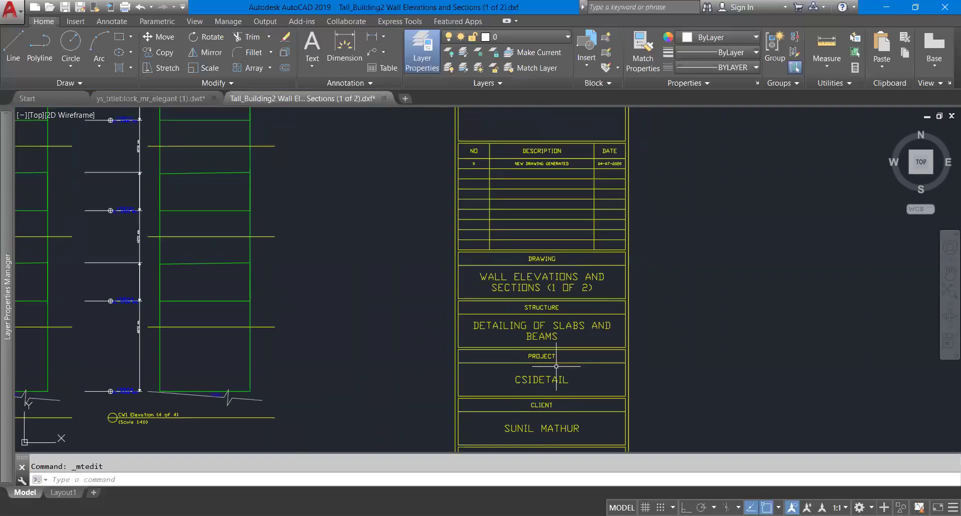
{"action": "middle_click_drag", "start_coordinate": [526, 237], "coordinate": [546, 324]}
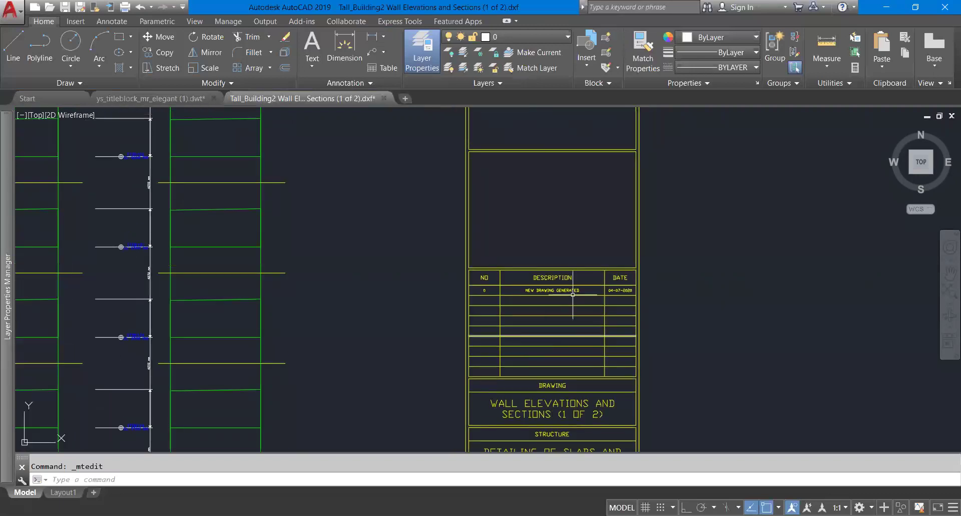
{"action": "mouse_move", "coordinate": [558, 247]}
{"action": "middle_mouse_down"}
{"action": "mouse_move", "coordinate": [559, 378]}
{"action": "mouse_move", "coordinate": [558, 258]}
{"action": "mouse_move", "coordinate": [540, 366]}
{"action": "mouse_move", "coordinate": [549, 361]}
{"action": "mouse_move", "coordinate": [547, 268]}
{"action": "mouse_move", "coordinate": [542, 371]}
{"action": "mouse_move", "coordinate": [542, 328]}
{"action": "middle_mouse_up"}
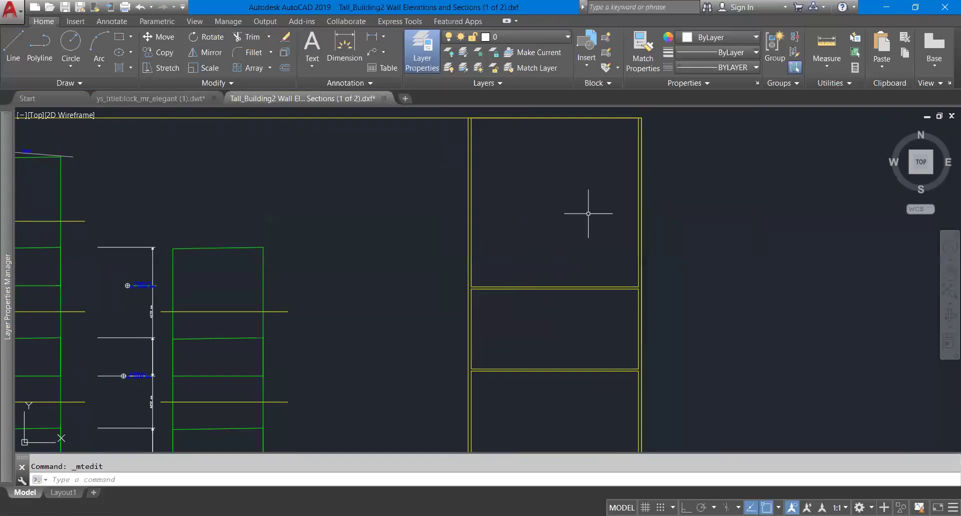
{"action": "scroll", "coordinate": [584, 270], "scroll_direction": "down", "scroll_amount": 4}
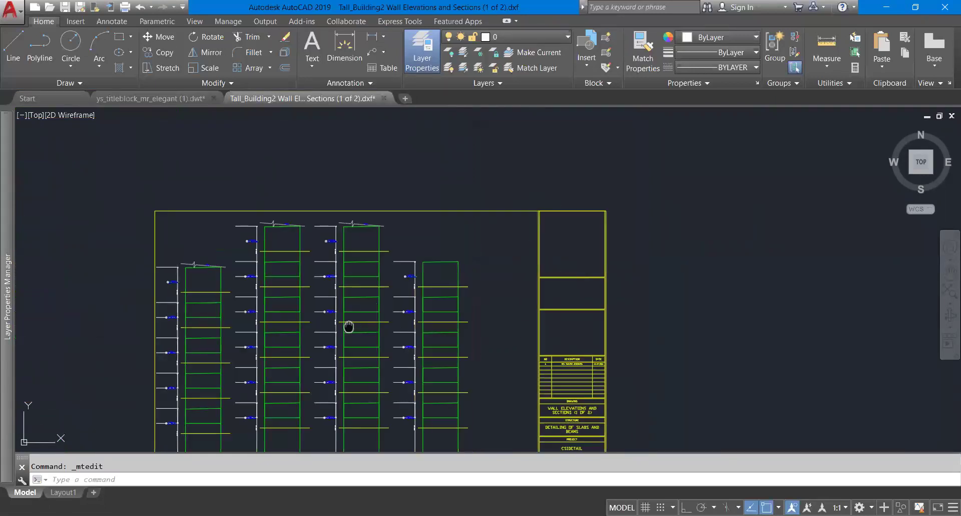
{"action": "middle_click_drag", "start_coordinate": [345, 327], "coordinate": [468, 236]}
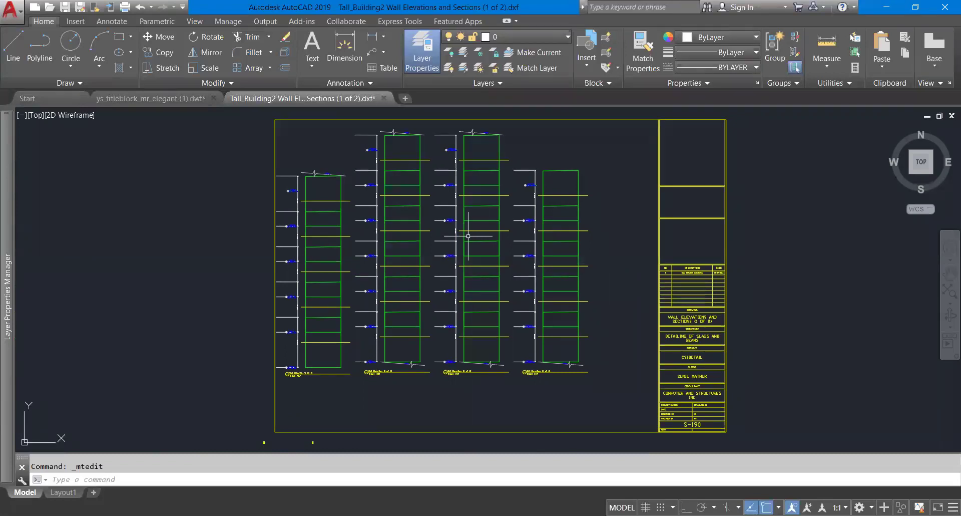
{"action": "key", "text": "alt+Tab"}
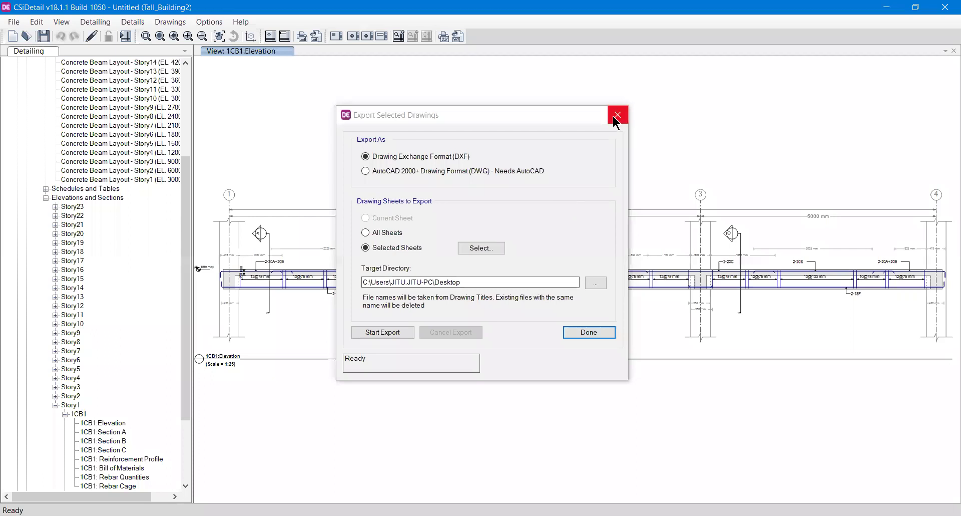
Close Export Selected Drawings, then look through the Drawings, Options and Help menus
{"action": "left_click", "coordinate": [617, 116]}
{"action": "left_click", "coordinate": [170, 22]}
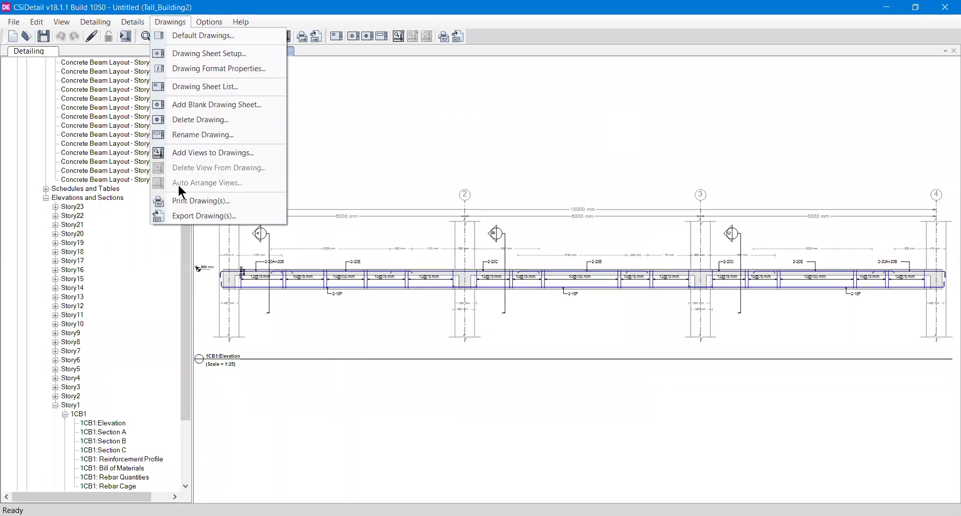
{"action": "key", "text": "Right"}
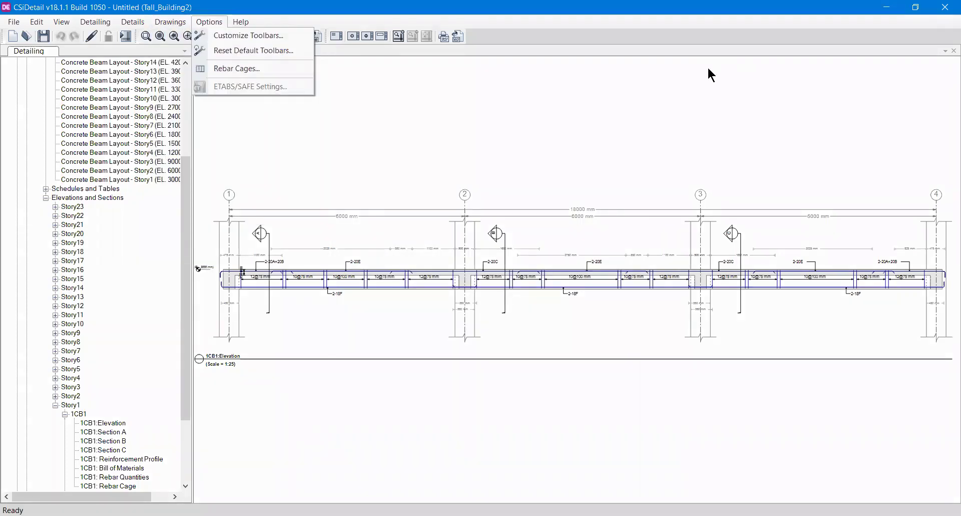
{"action": "left_click", "coordinate": [221, 22]}
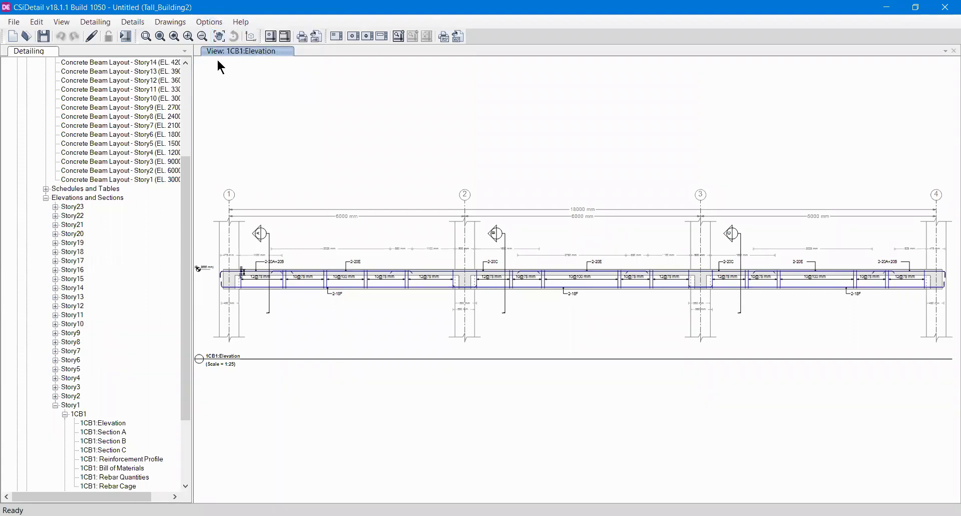
{"action": "left_click", "coordinate": [209, 22]}
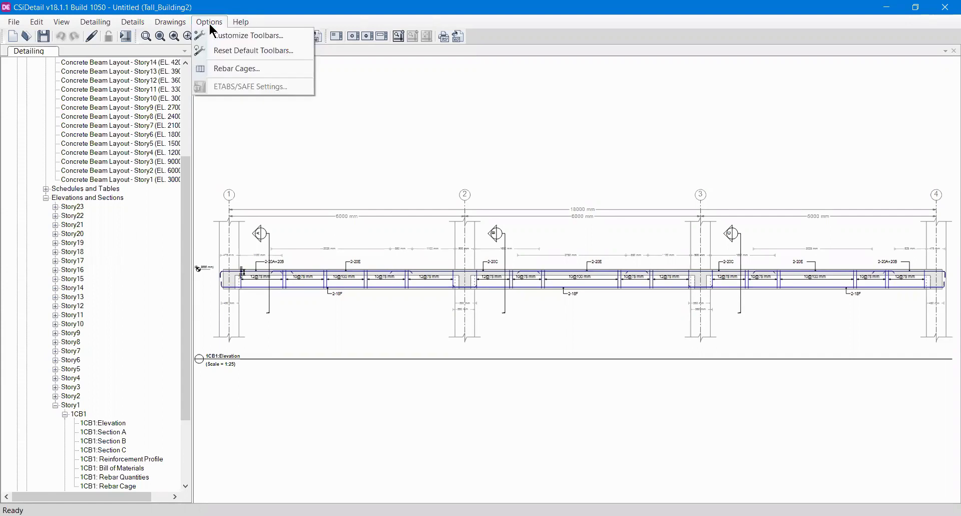
{"action": "left_click", "coordinate": [242, 22]}
{"action": "mouse_move", "coordinate": [209, 22]}
{"action": "left_click", "coordinate": [253, 22]}
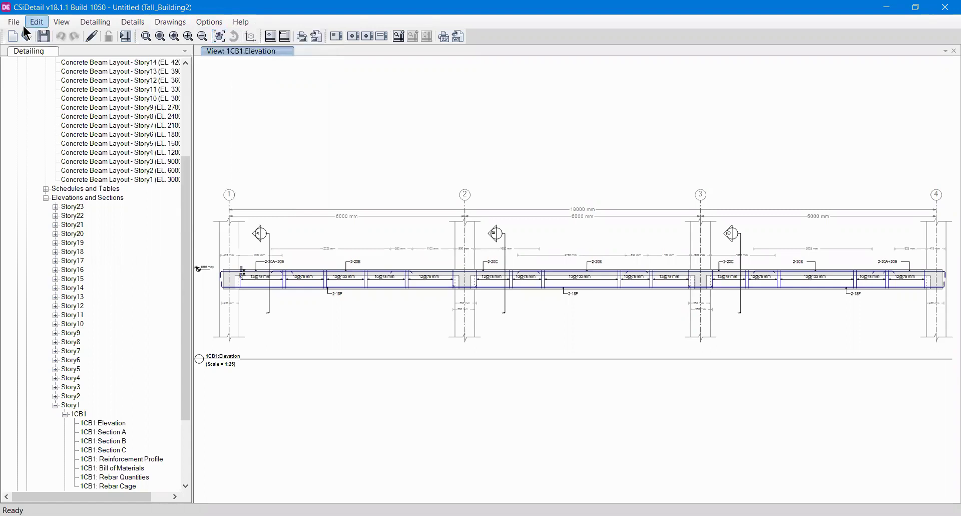